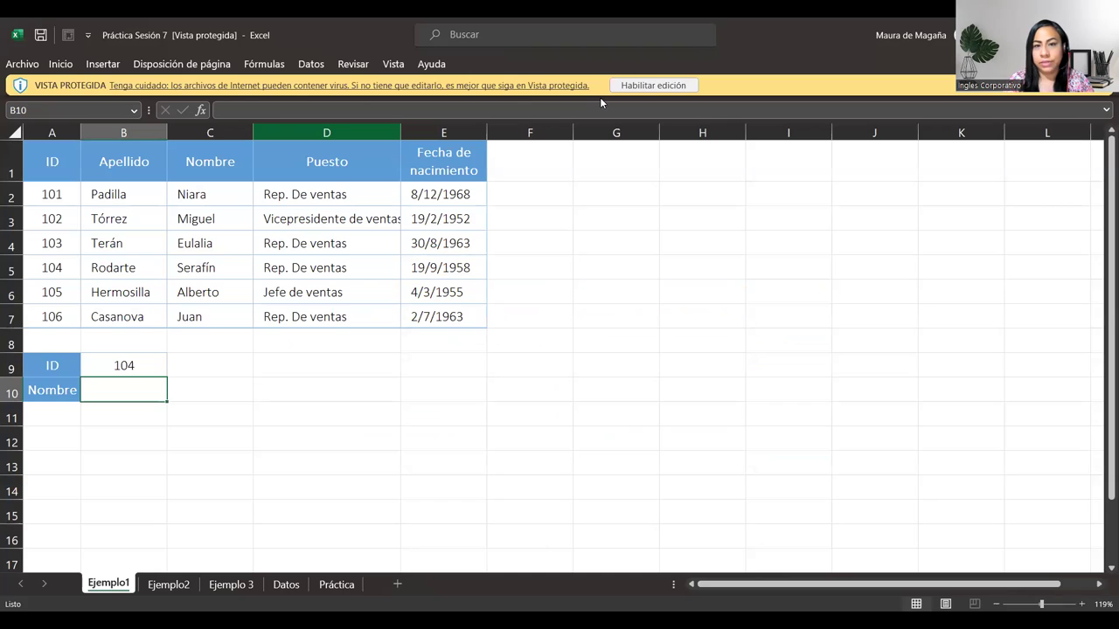
- Enable editing of the protected workbook and select the empty result cell B10 beside Nombre on Ejemplo1
click(665, 89)
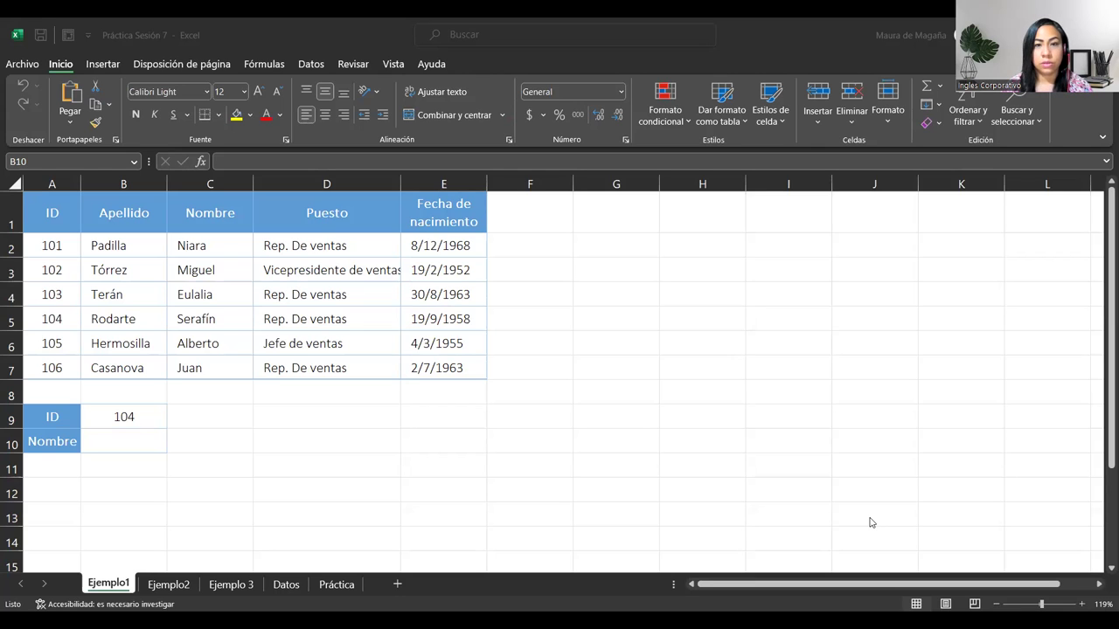
click(142, 443)
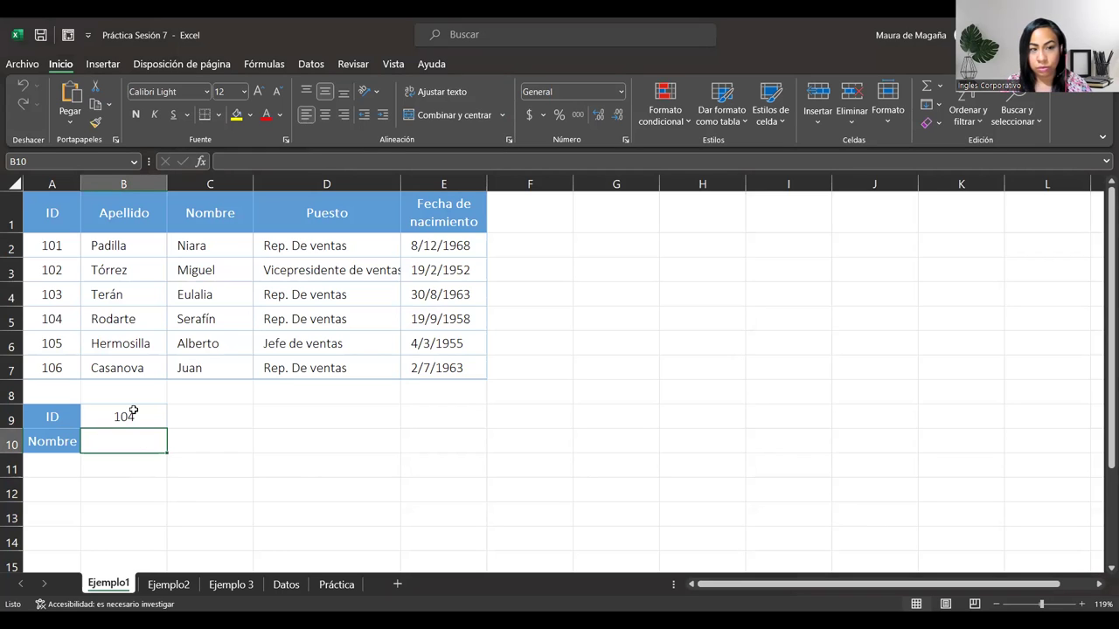
click(129, 411)
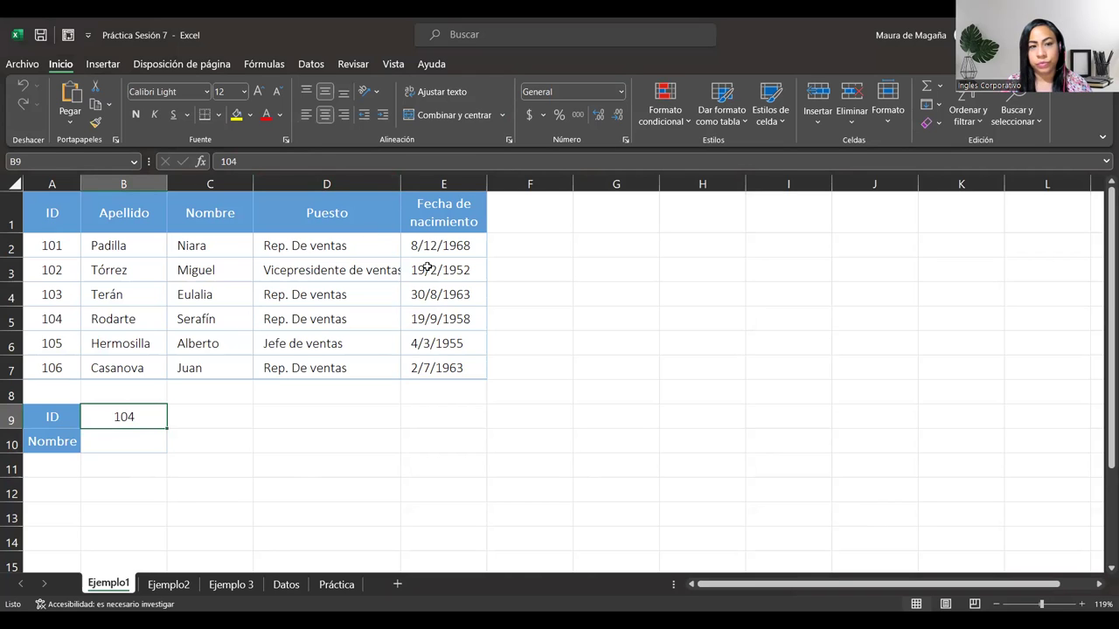
click(115, 435)
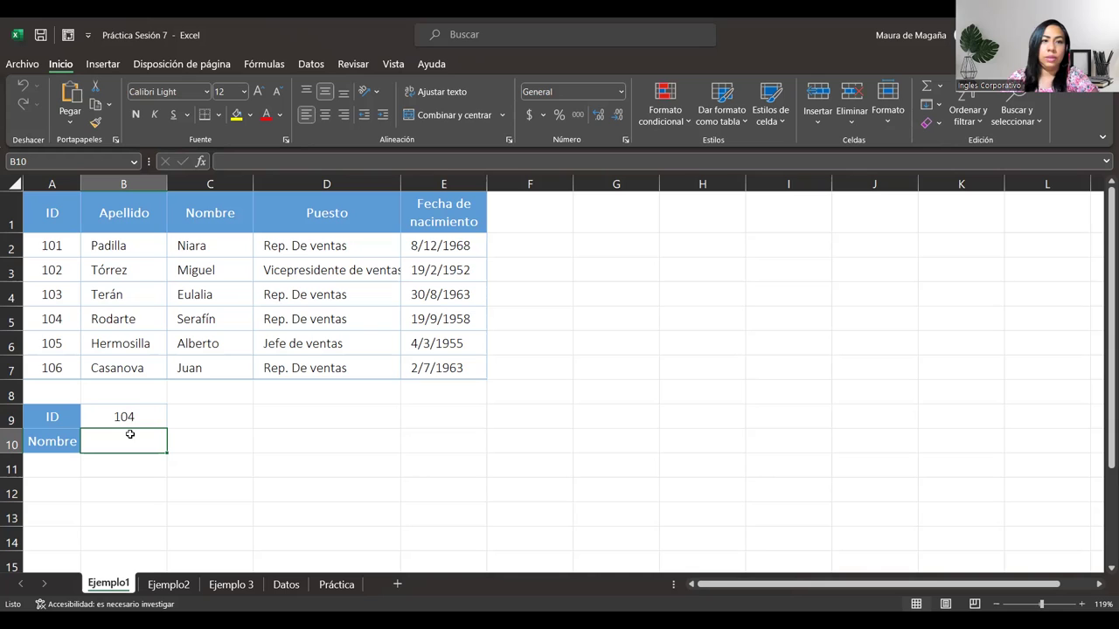
text(=)
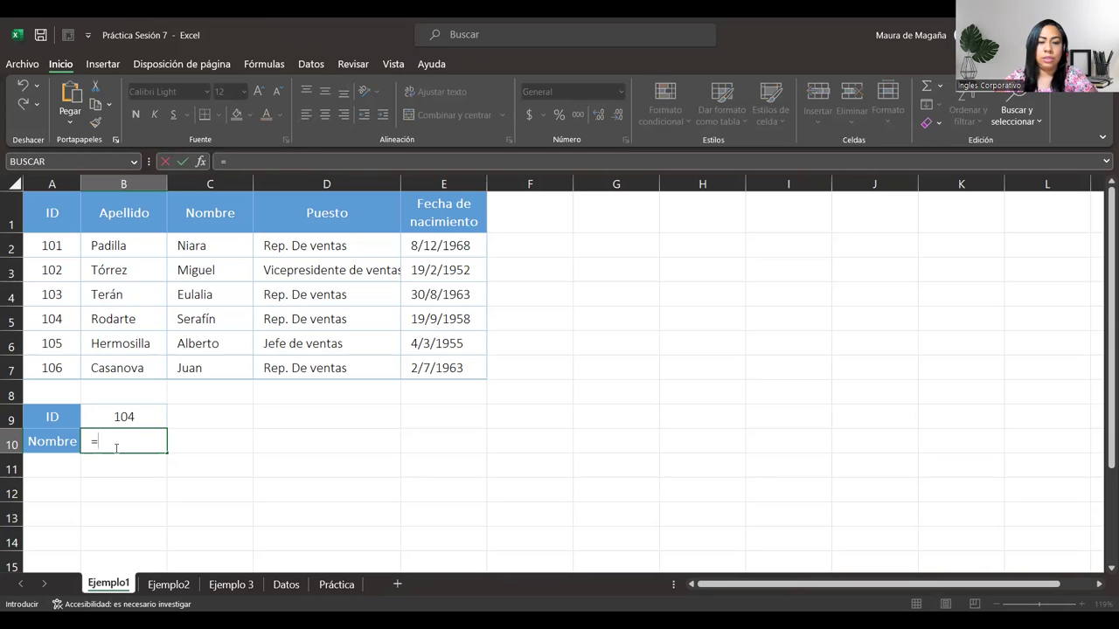
key(BackSpace)
text(bus)
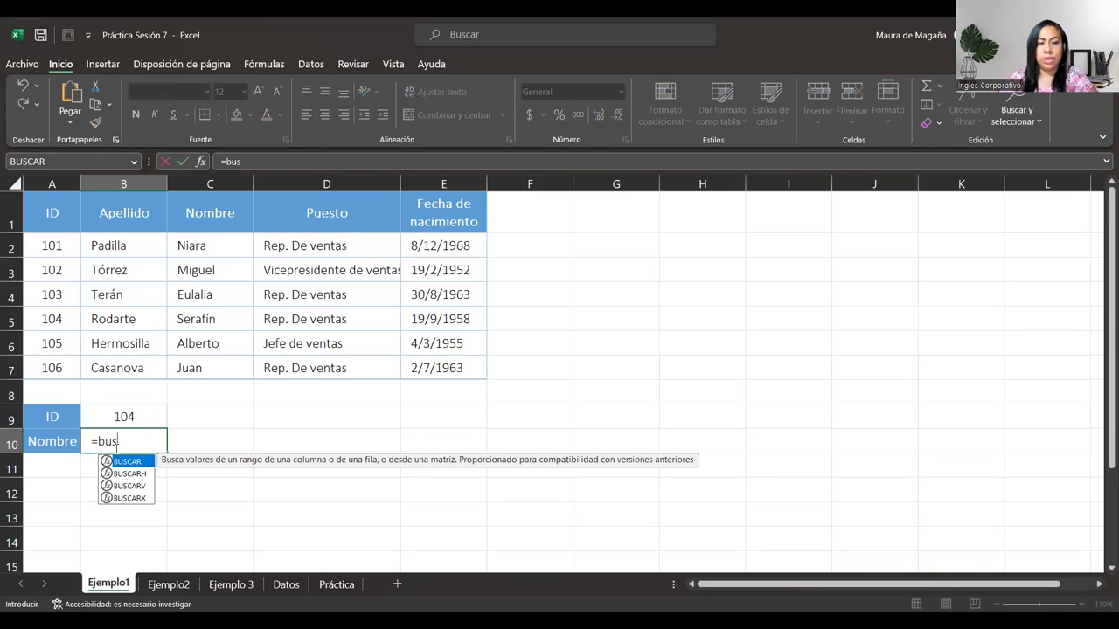
key(Down)
key(Down)
key(Tab)
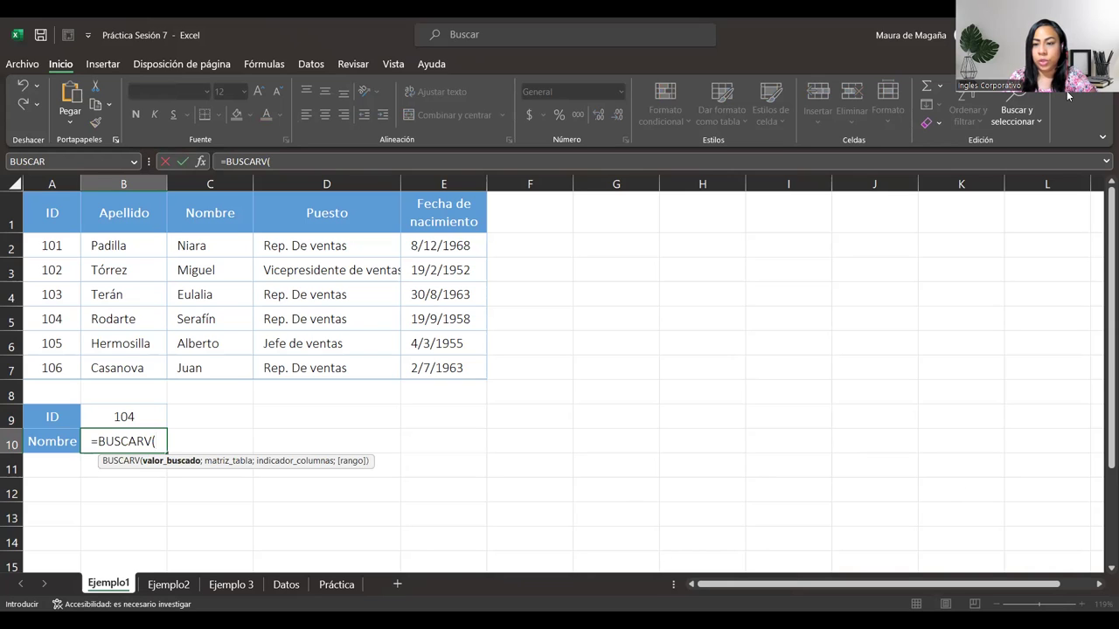
click(161, 439)
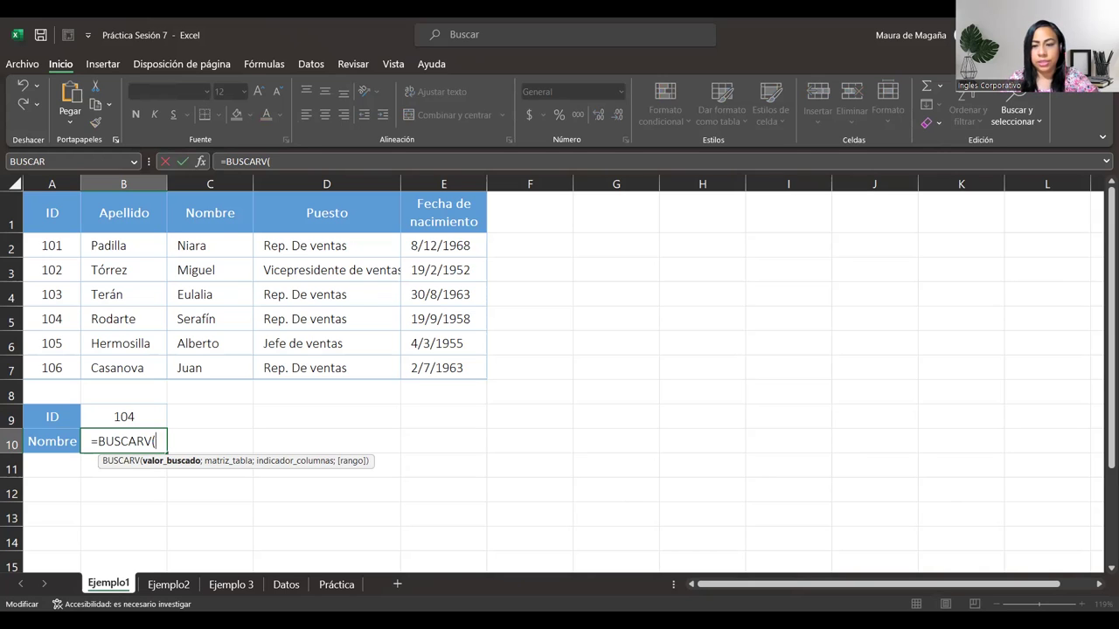
key(Escape)
- Begin a BUSCARV formula in B10 that uses the ID in B9 as its lookup value
click(1084, 605)
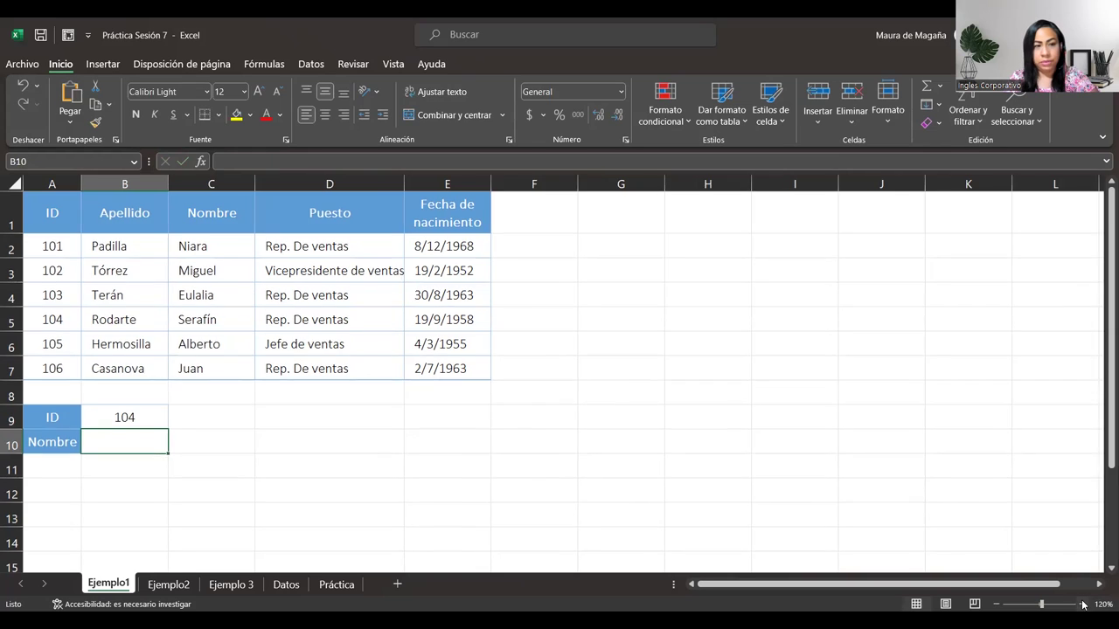
click(1083, 605)
click(1084, 605)
click(1084, 605)
click(1084, 605)
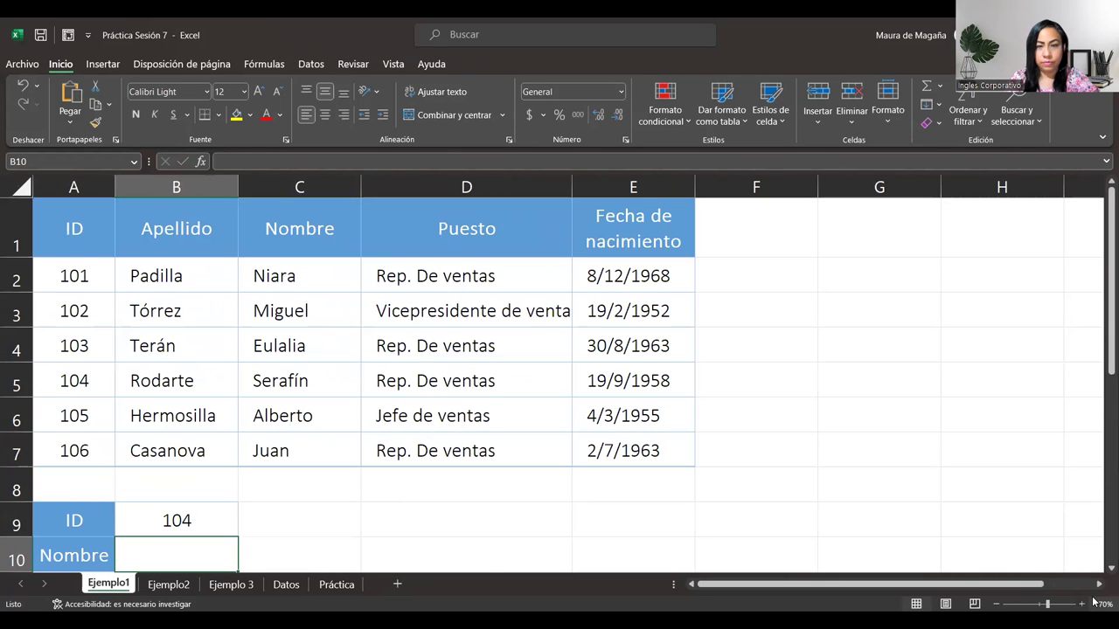
click(994, 605)
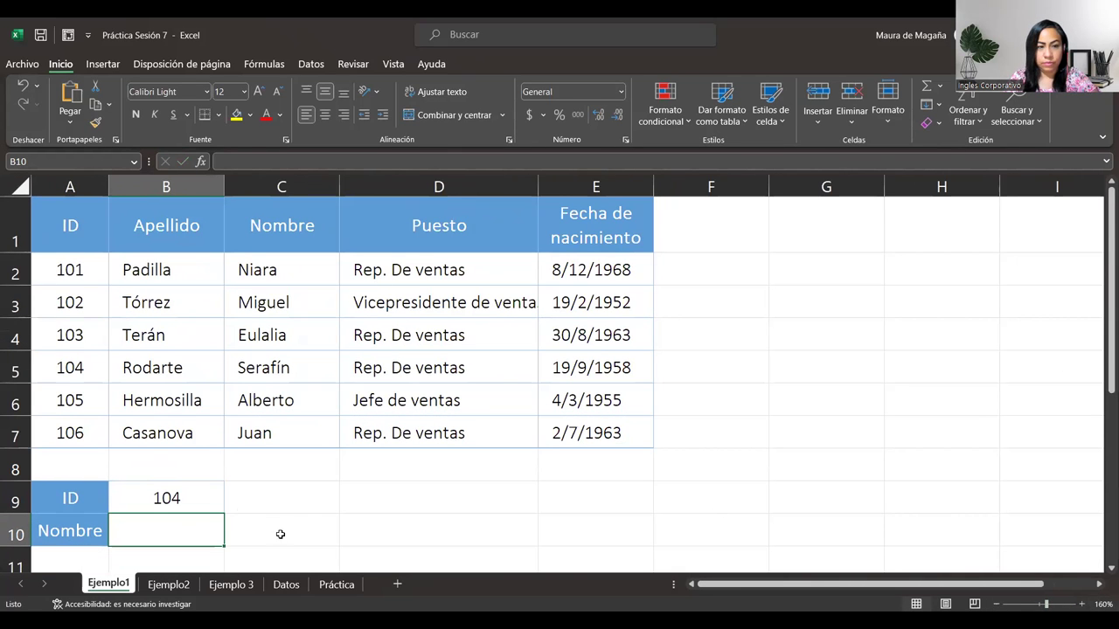
text(=)
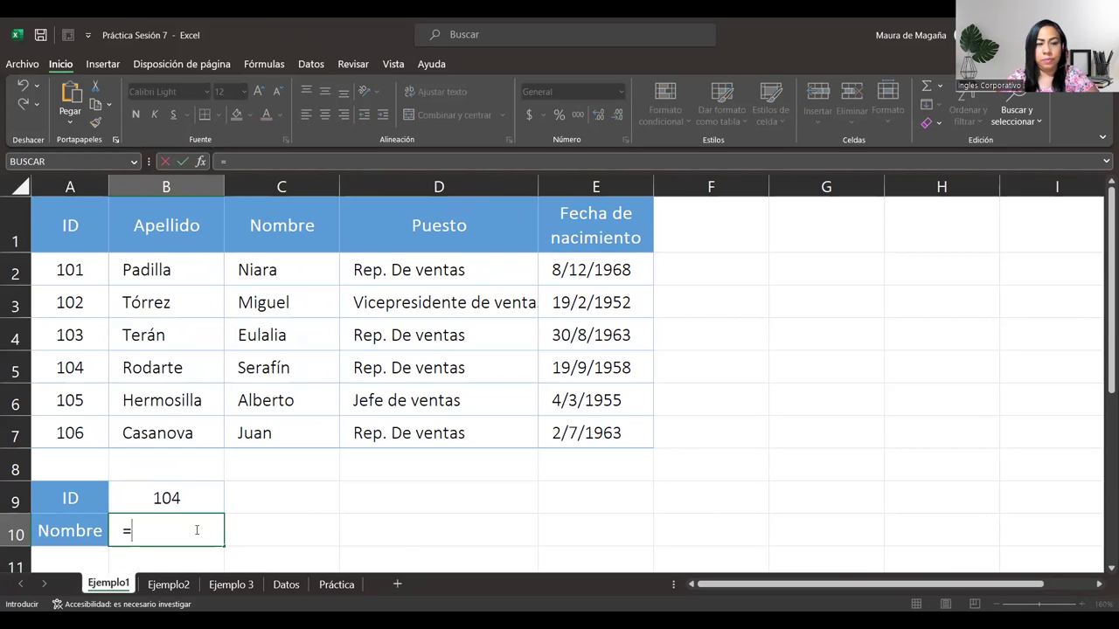
text(BUSCARV()
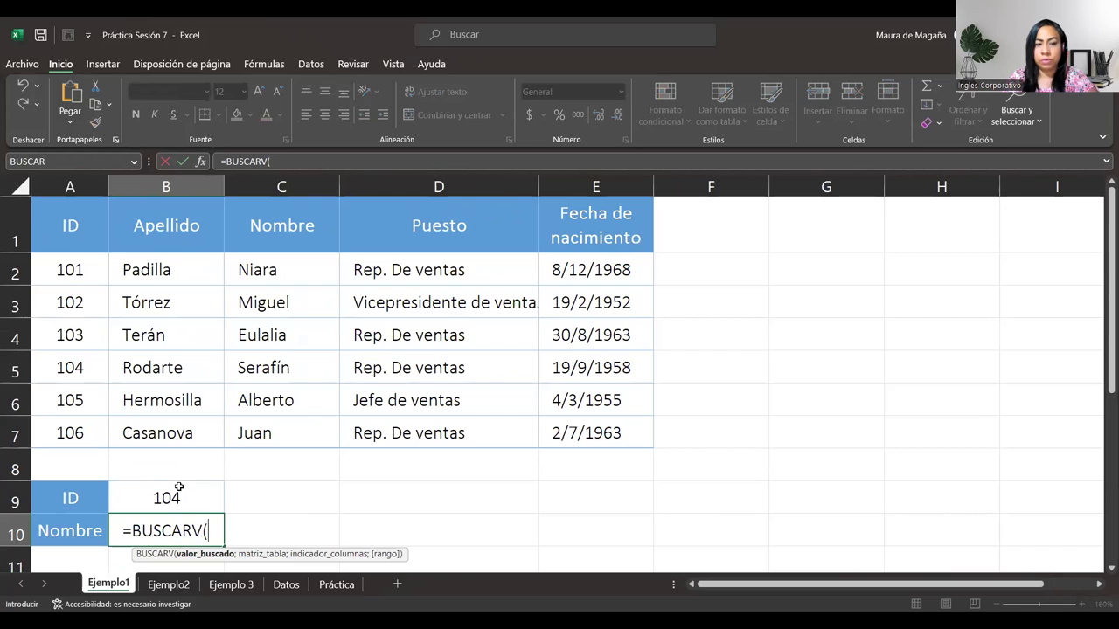
click(178, 487)
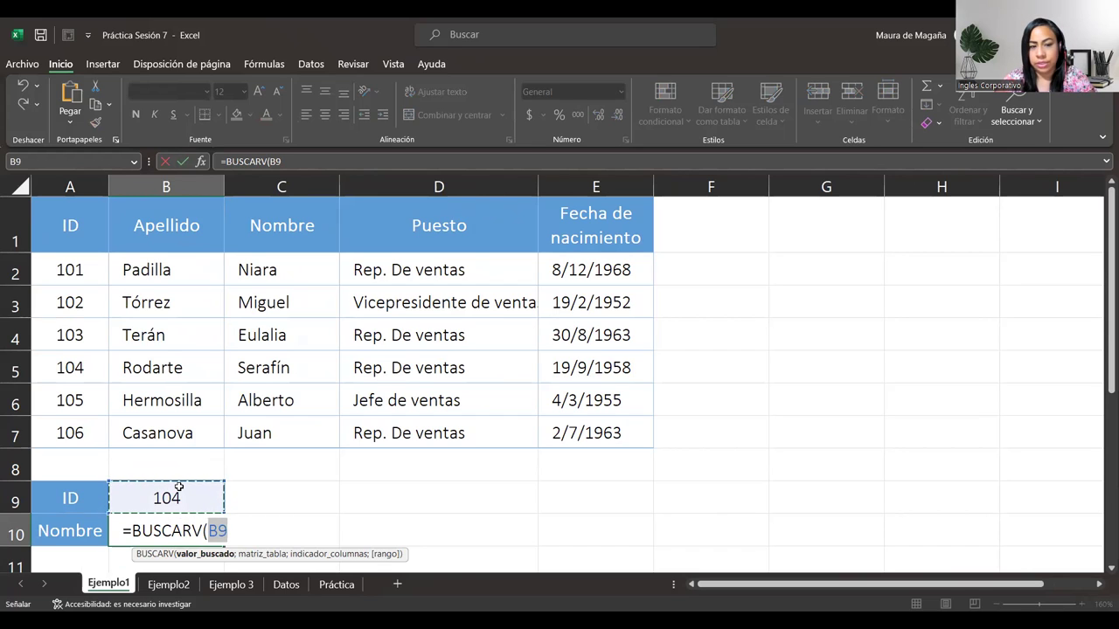
text(;)
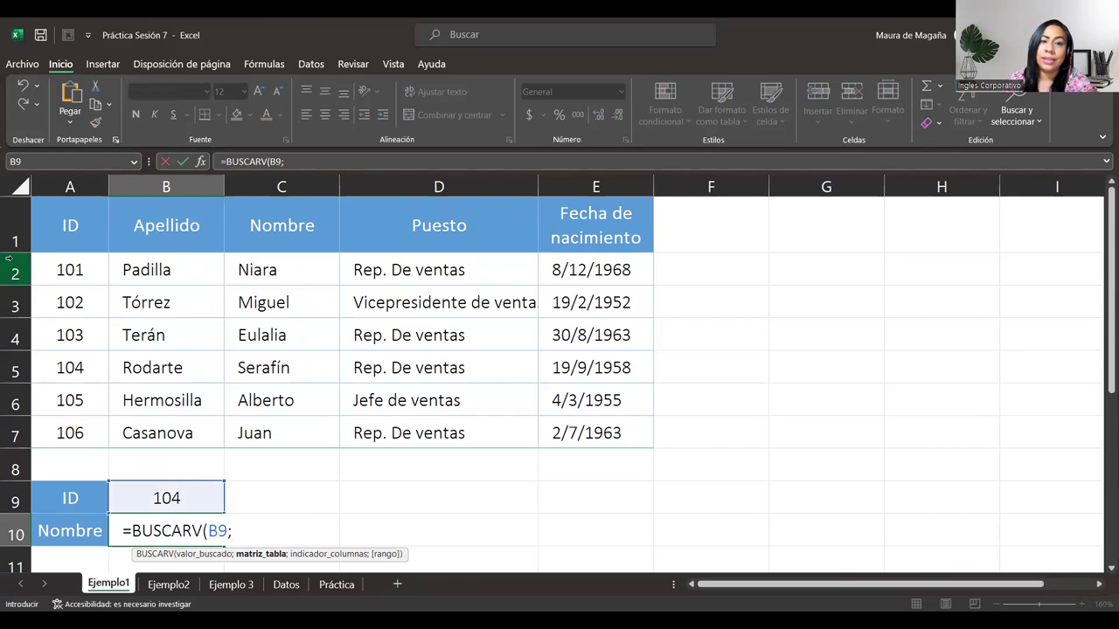
- Complete the BUSCARV formula with table range A1:E7, column index 3 and 0 for an exact match
click(91, 226)
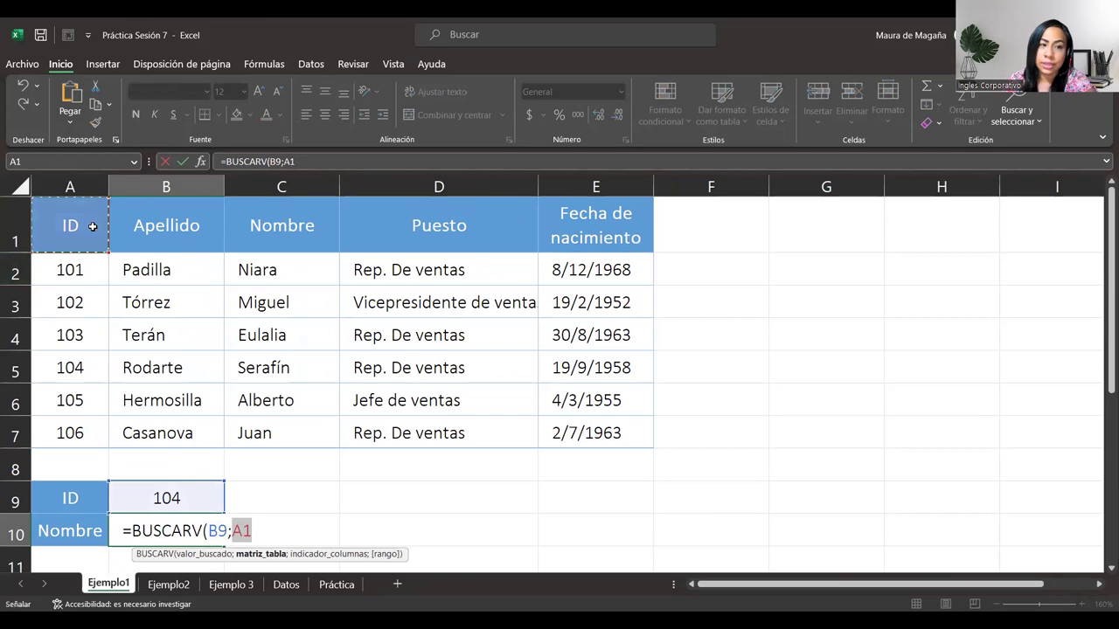
shift+click(591, 431)
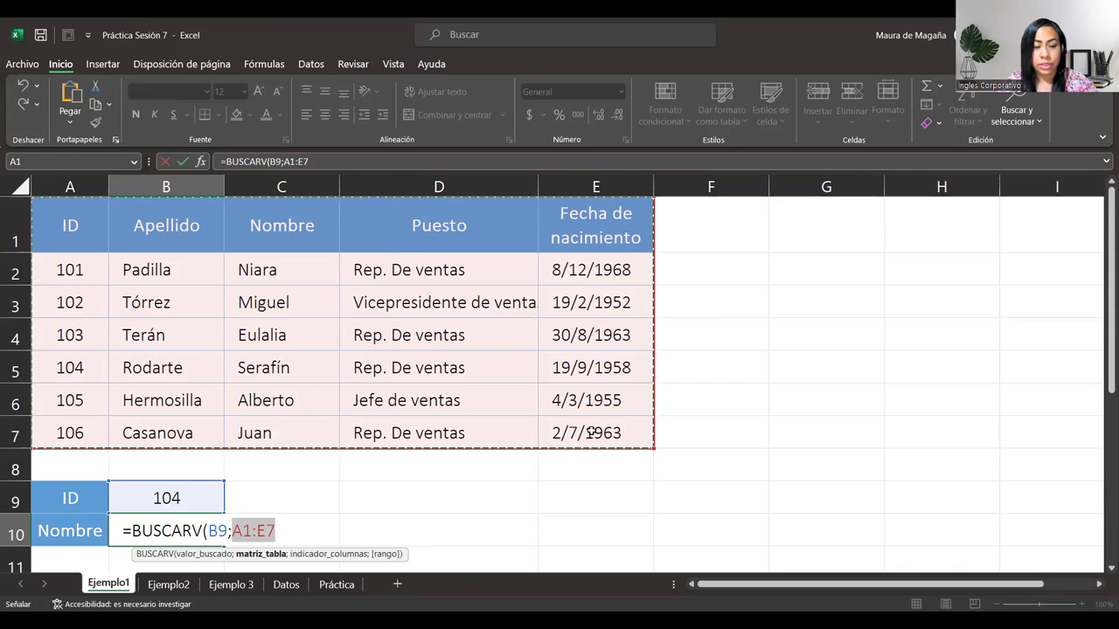
text(;)
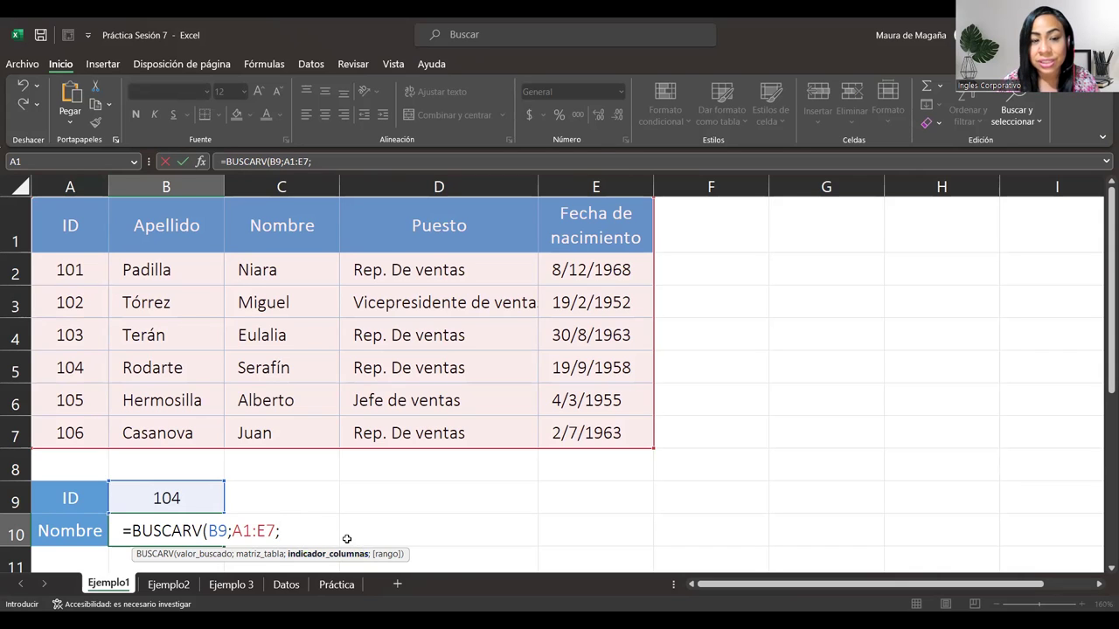
text(3)
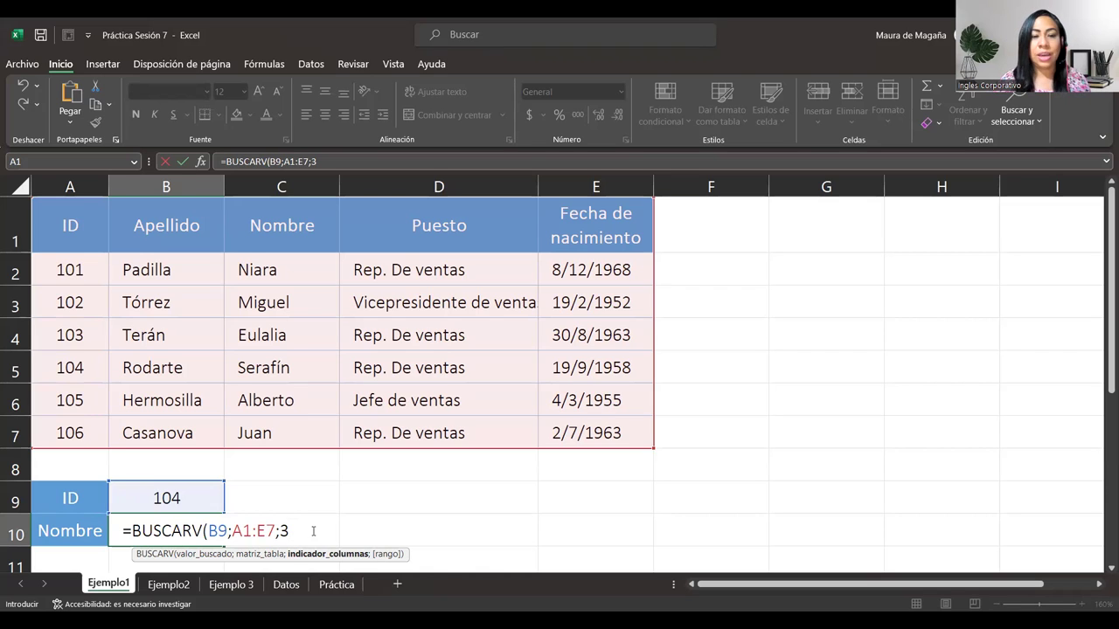
text(;)
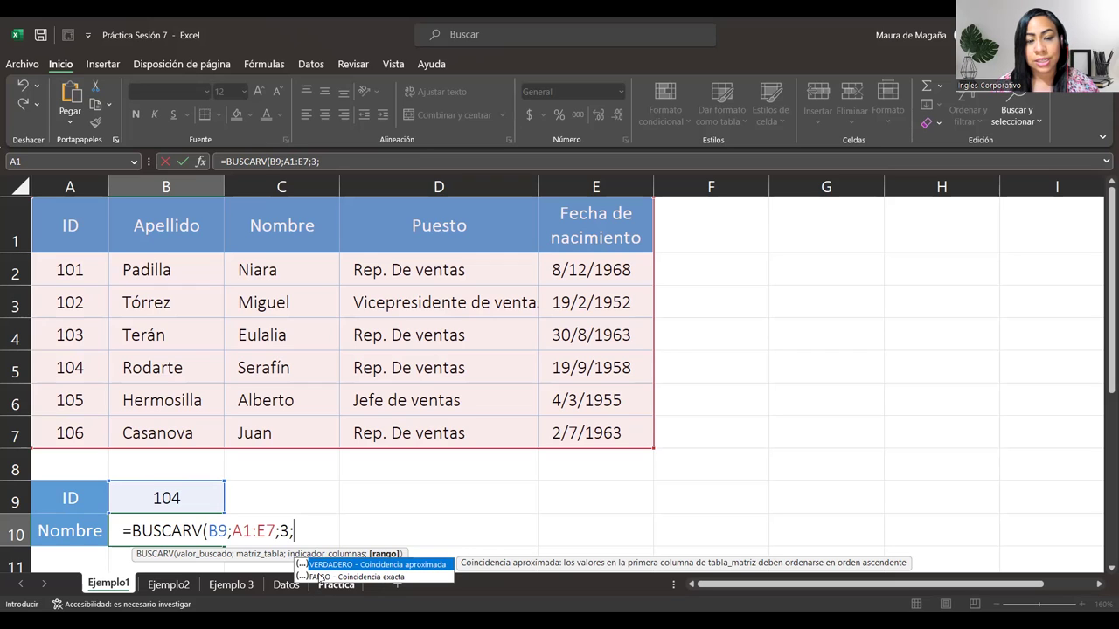
click(320, 577)
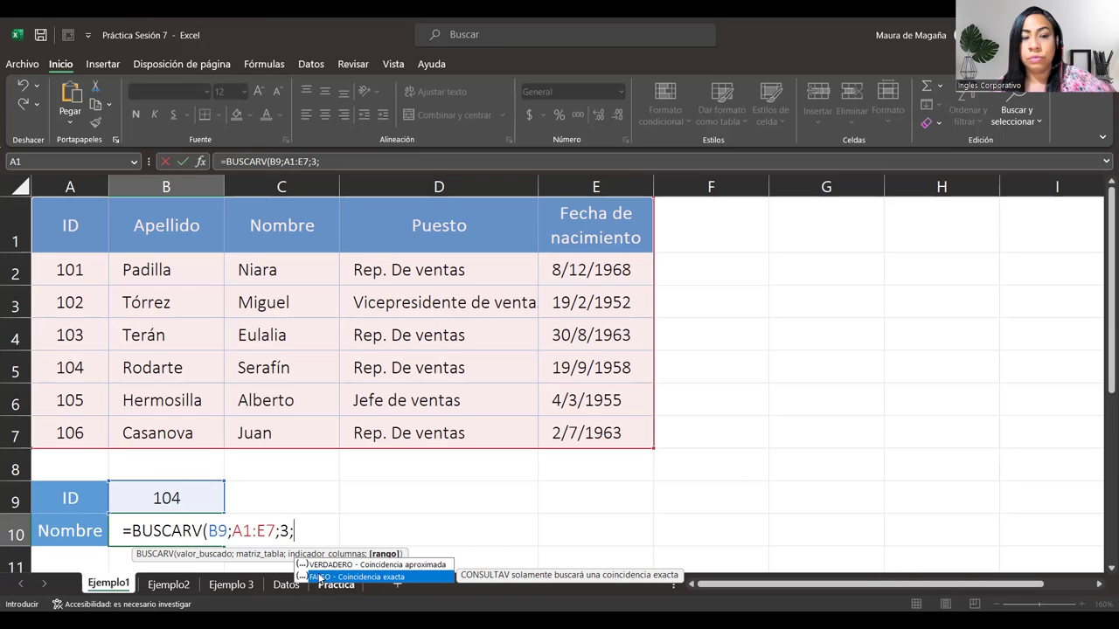
text(0)
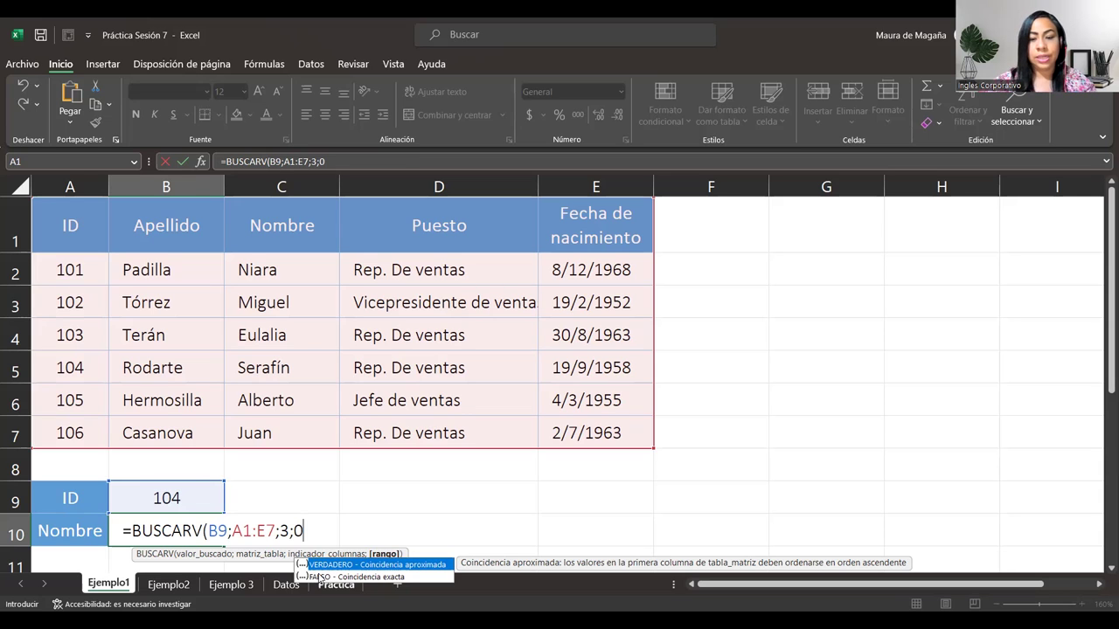
text())
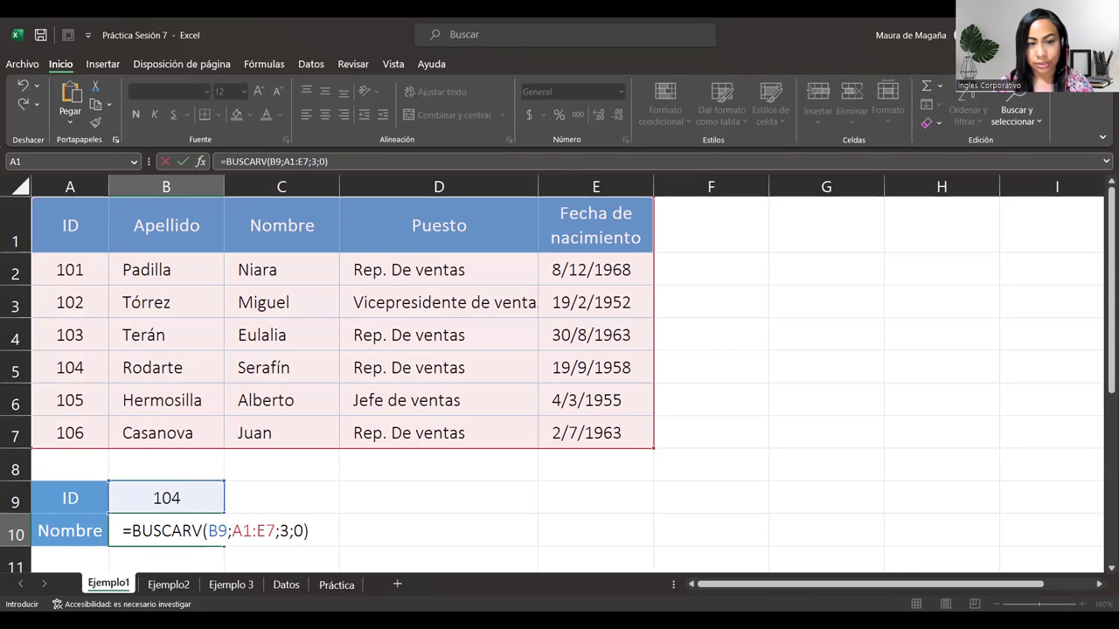
click(316, 535)
key(Return)
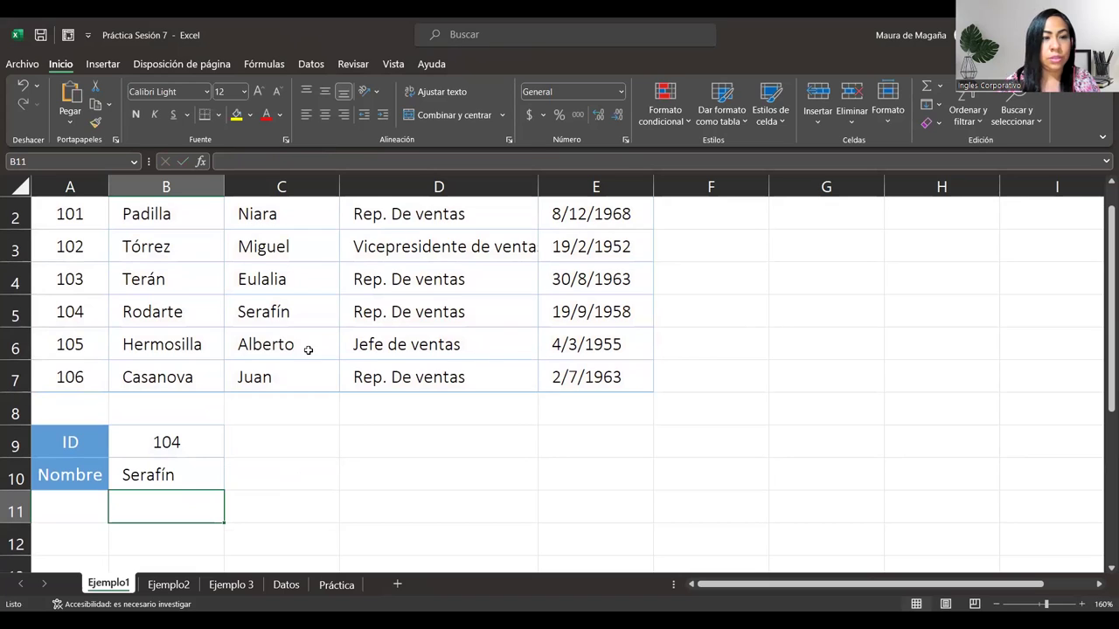
- Check the matching name in C5, and test the formula by setting the lookup value in B9 to 102
click(269, 306)
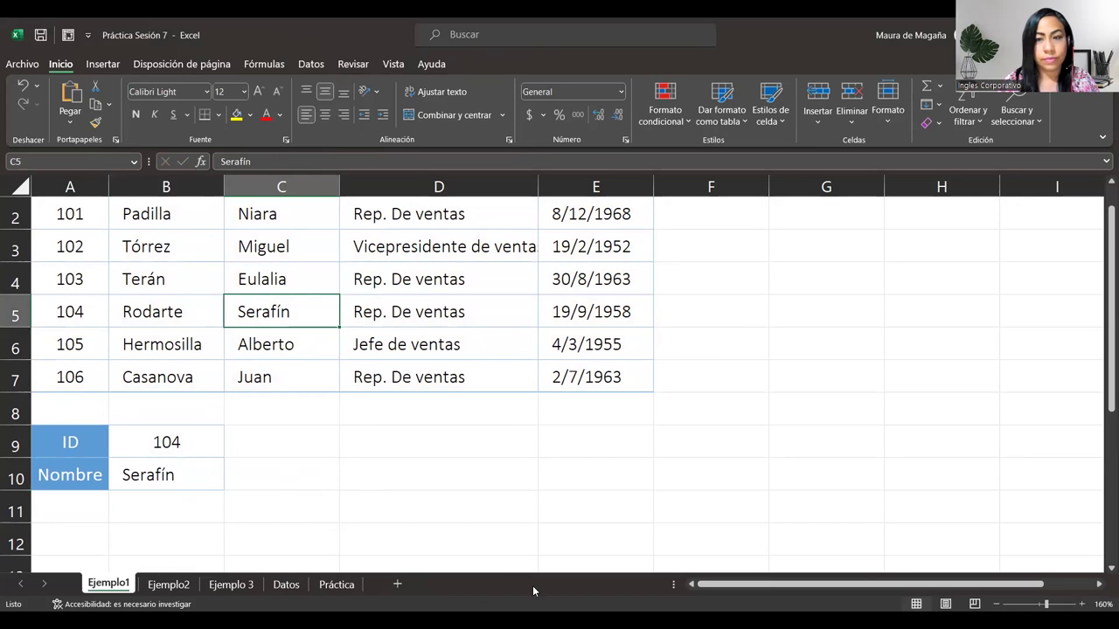
drag(1102, 334, 1101, 278)
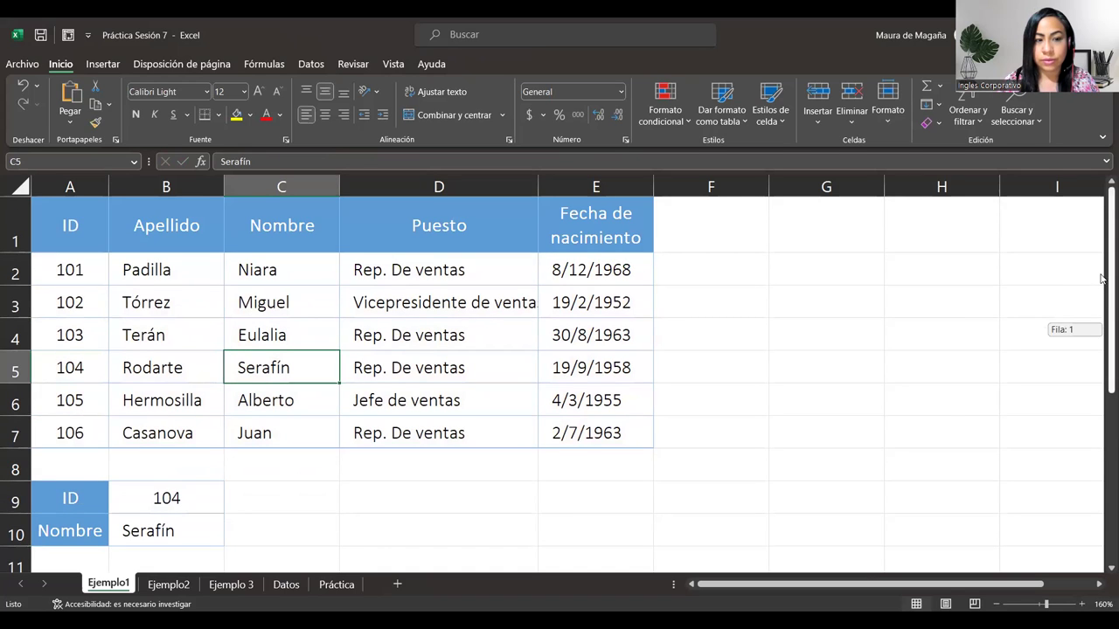
click(151, 503)
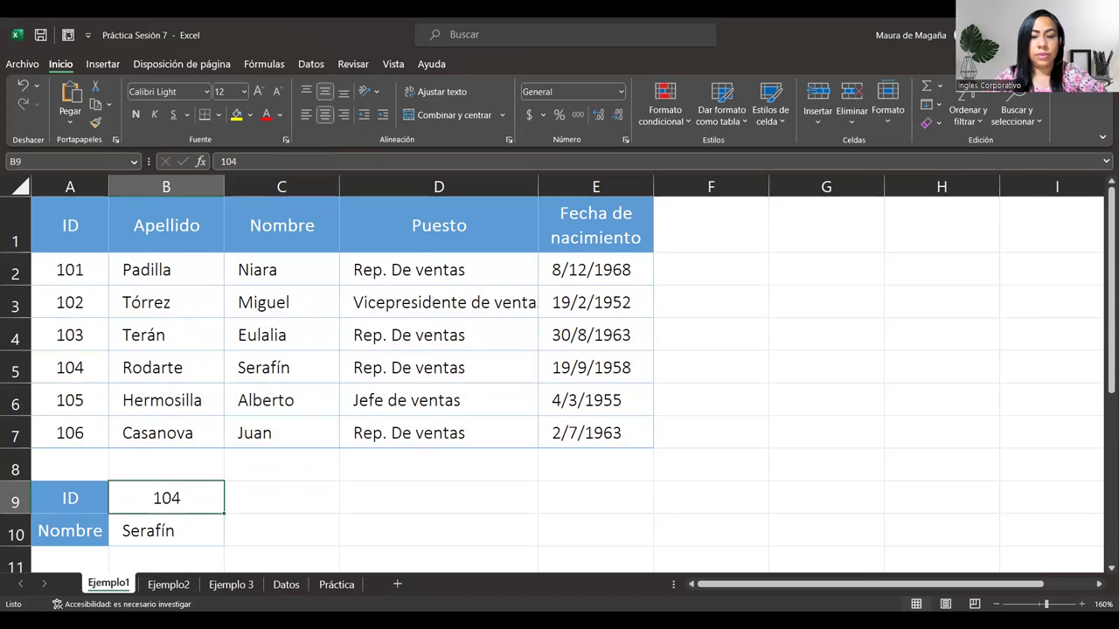
text(102)
key(Return)
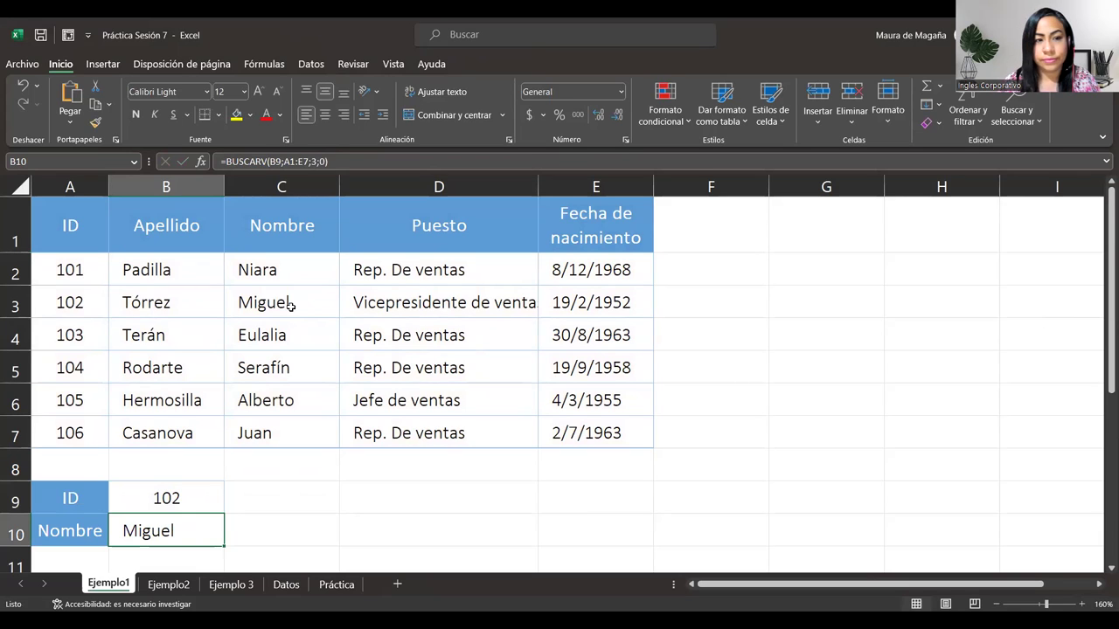
- Set the lookup value in B9 to 10
click(195, 500)
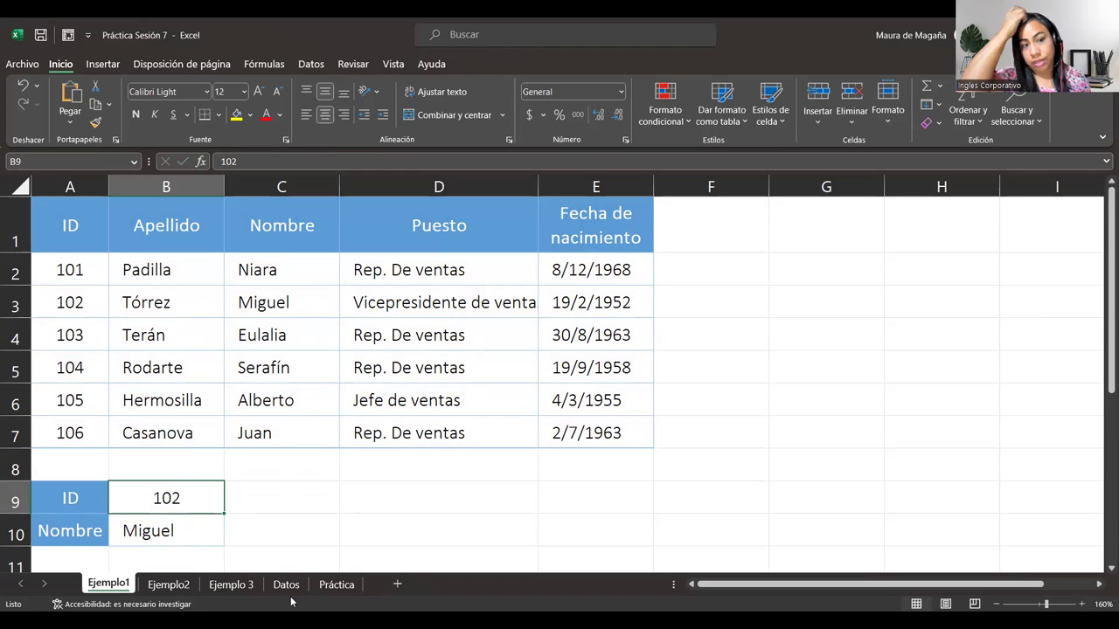
text(107)
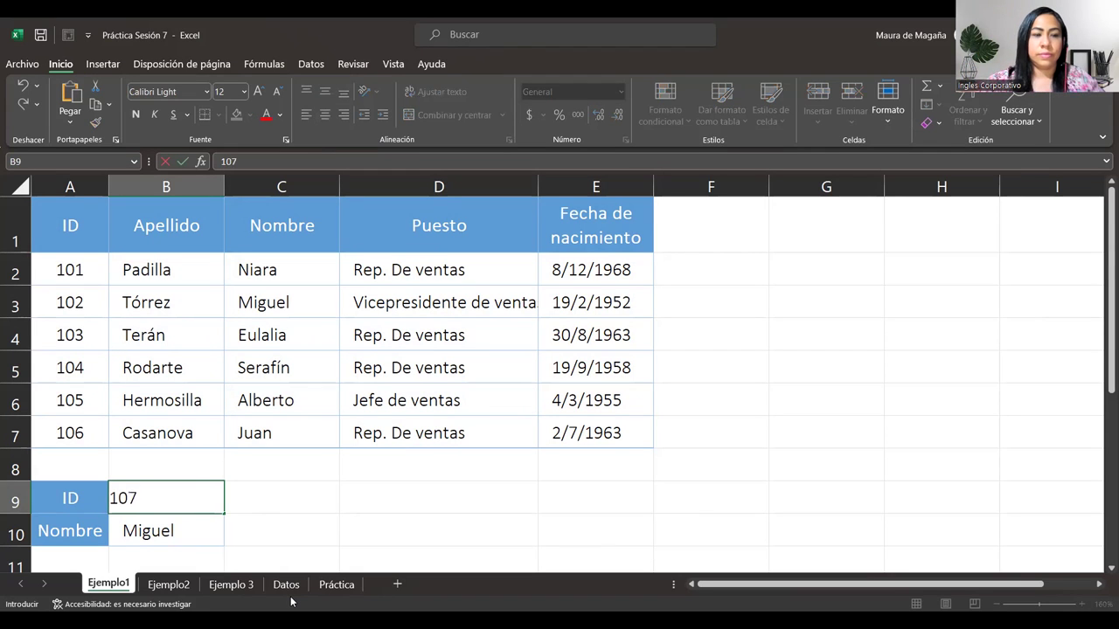
key(BackSpace)
key(Return)
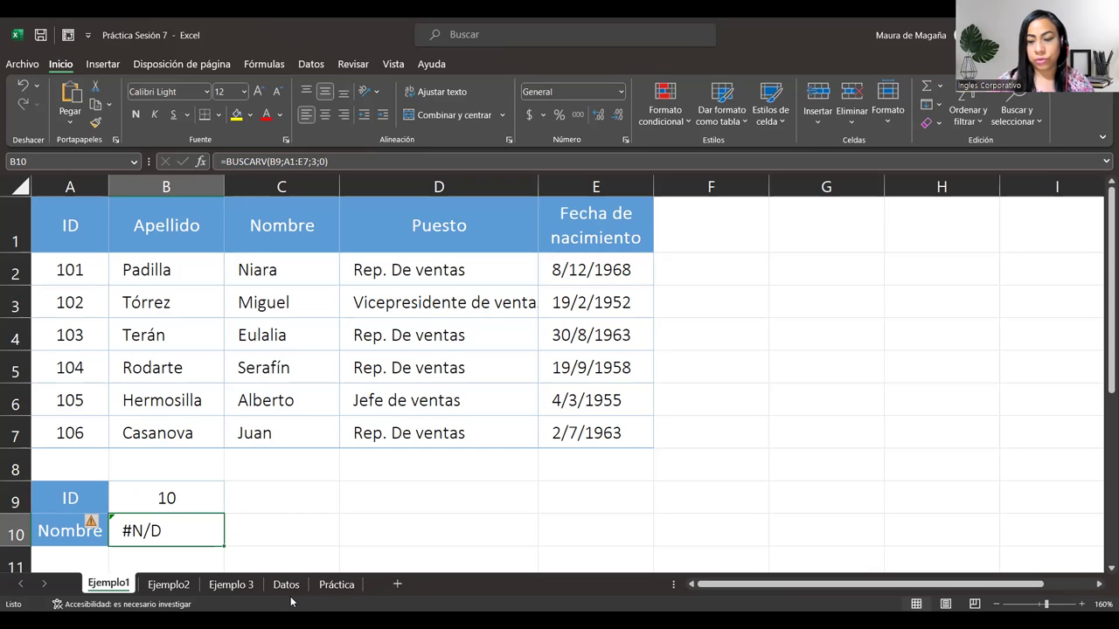
- Try 104.5 as the lookup value in B9 and undo that entry
key(Up)
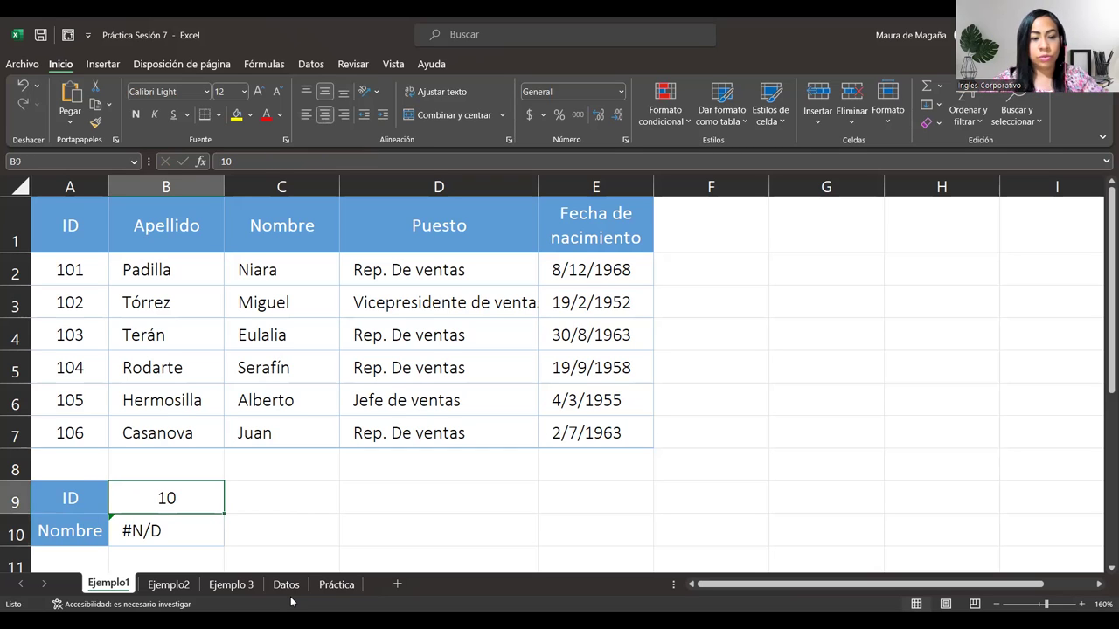
text(104.5)
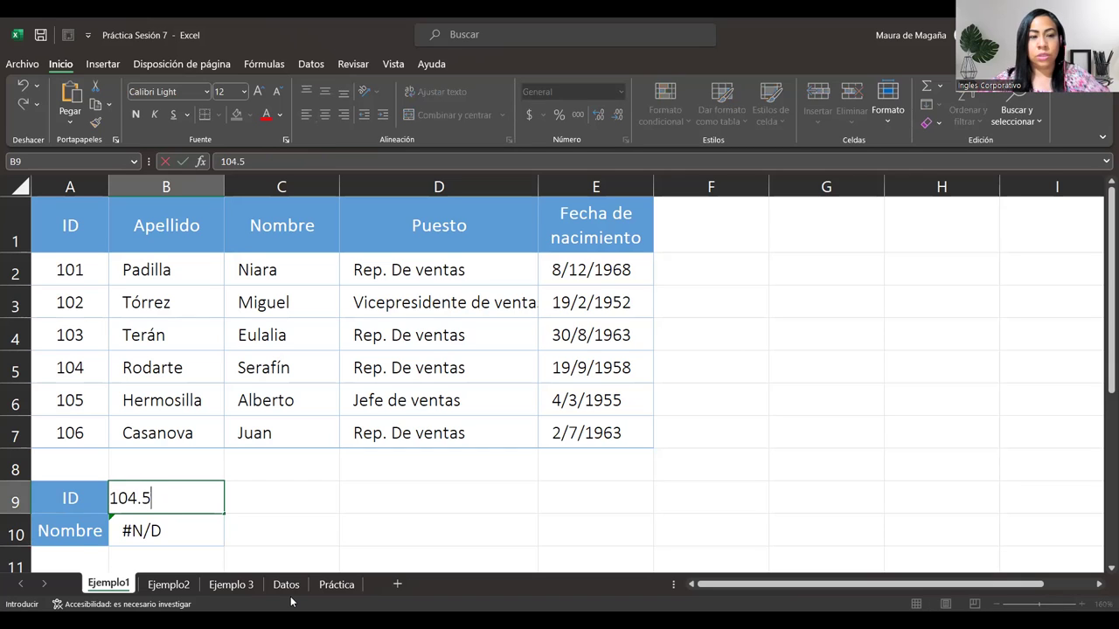
key(Return)
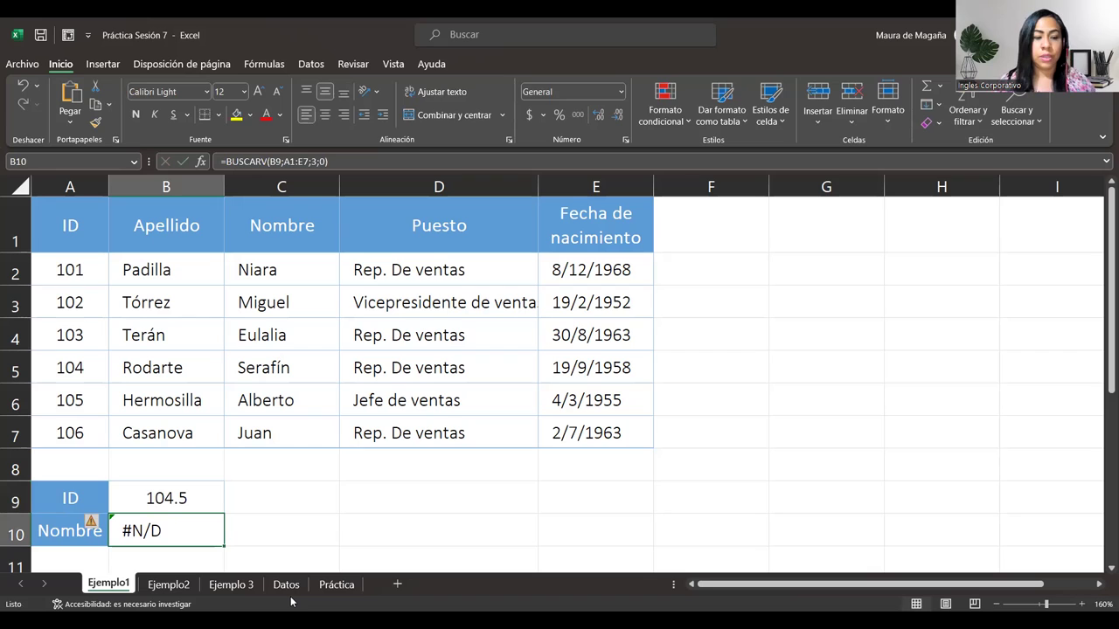
key(ctrl+z)
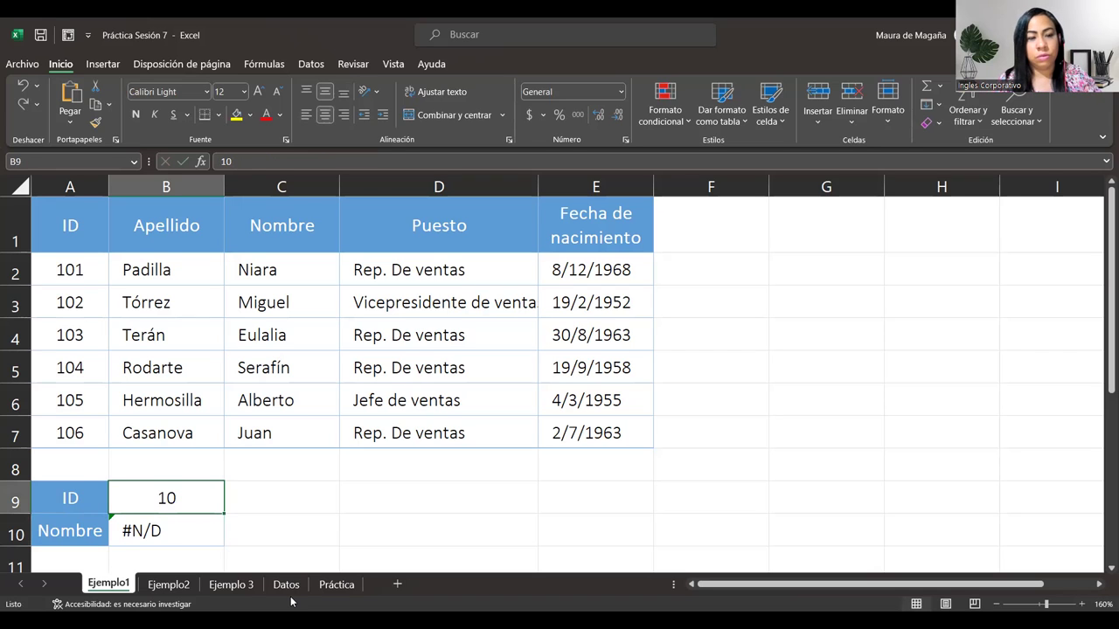
- Set the lookup value in B9 to 102 and change the last BUSCARV argument in B10 to 1 for an approximate match
text(102)
key(ctrl+Return)
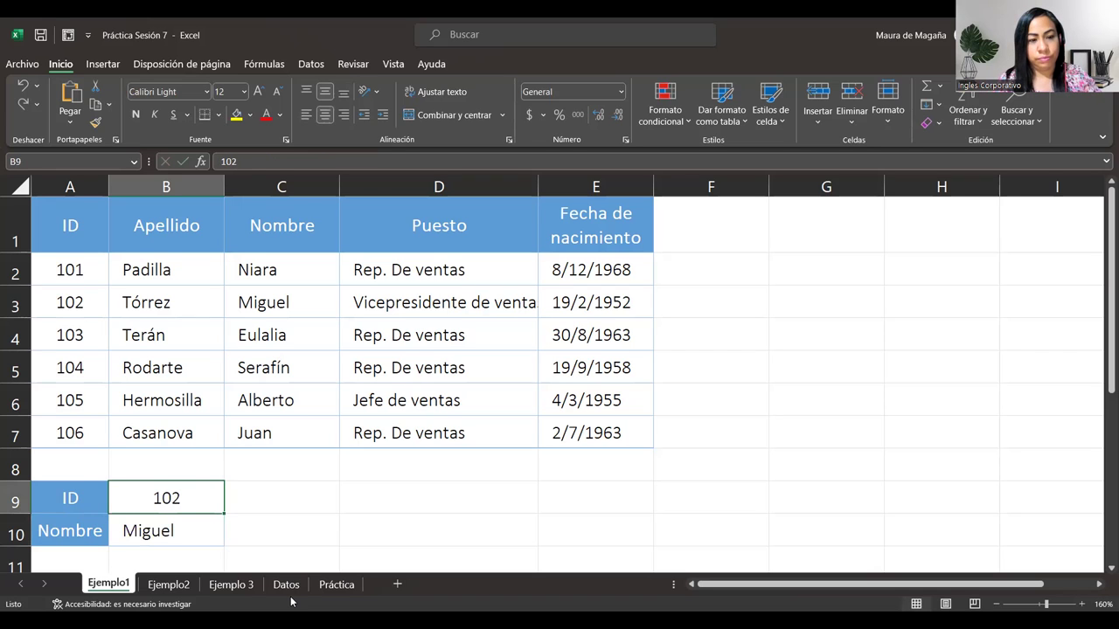
double_click(197, 536)
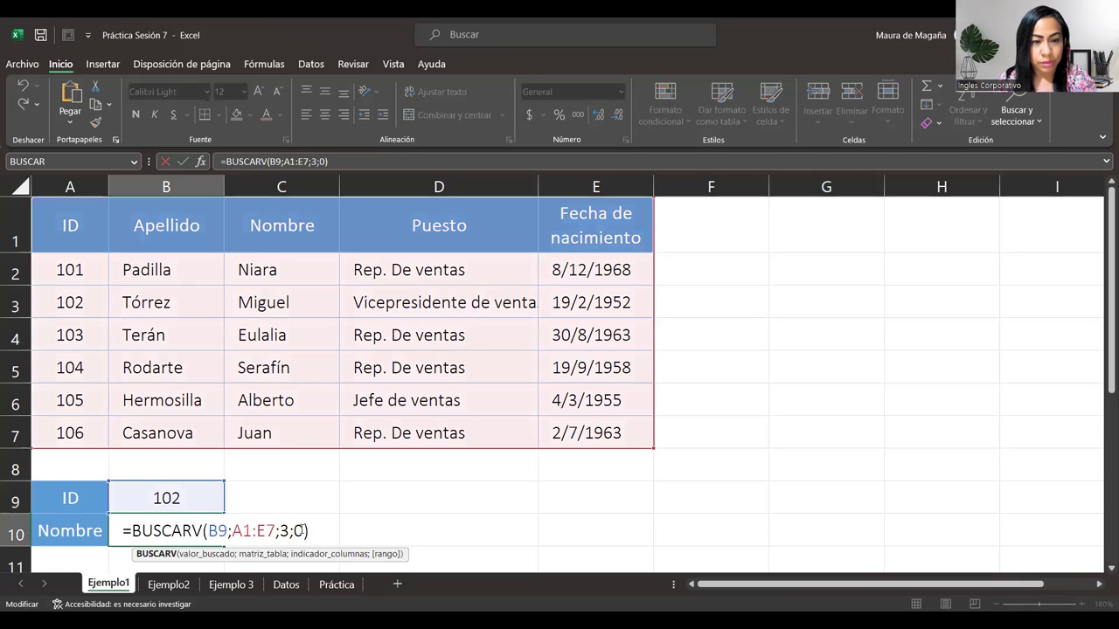
key(BackSpace)
text(1)
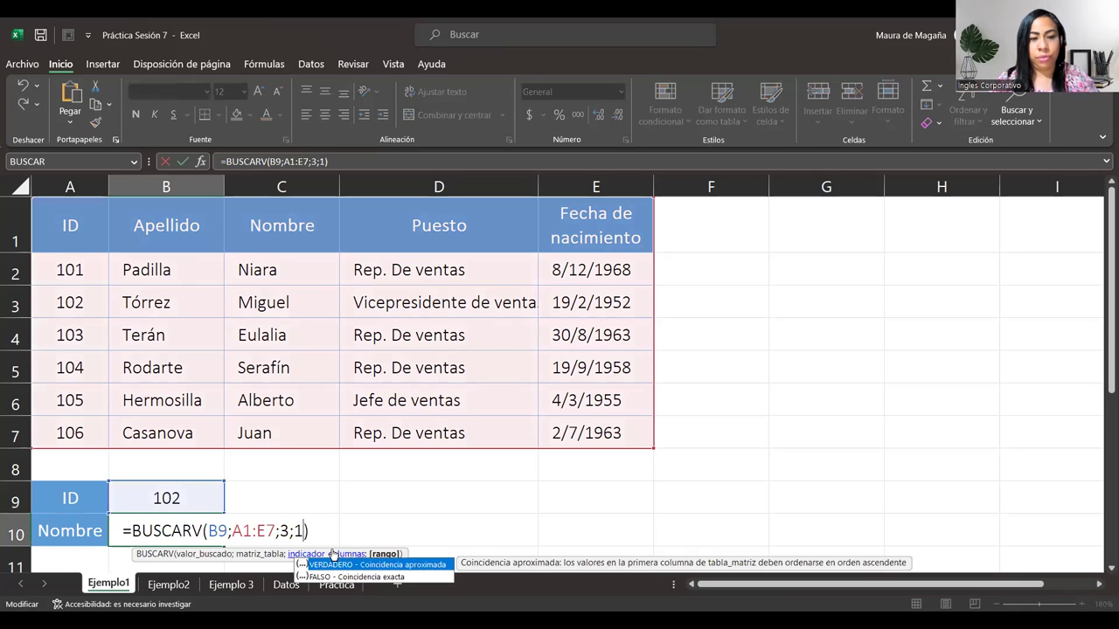
key(Return)
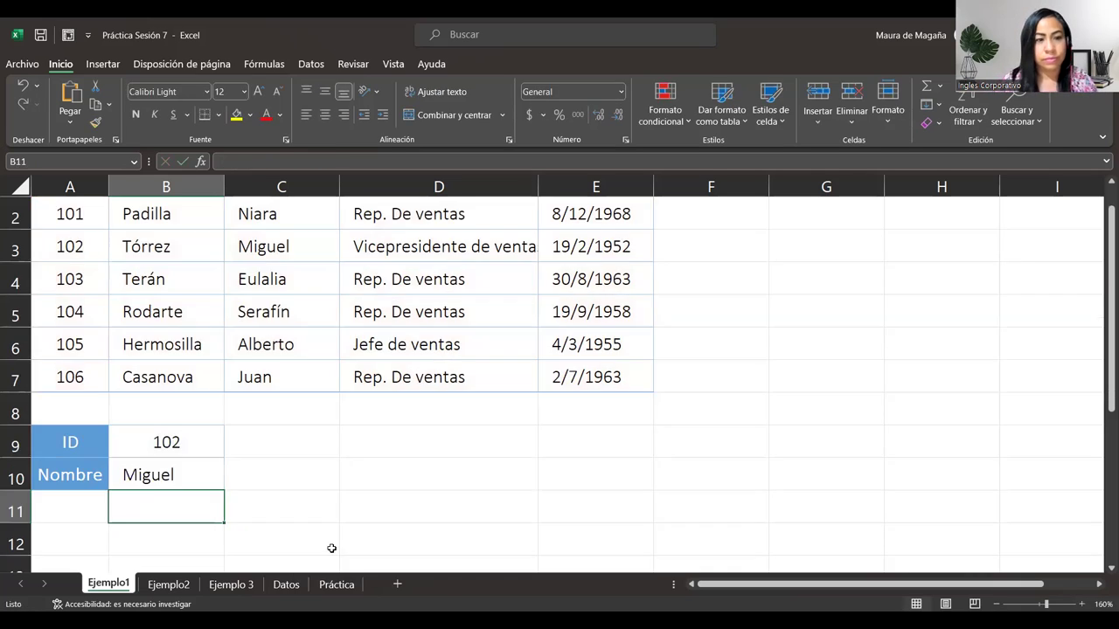
- Test the approximate match with 108 in B9 and compare the returned name with row 7 of the table
click(180, 444)
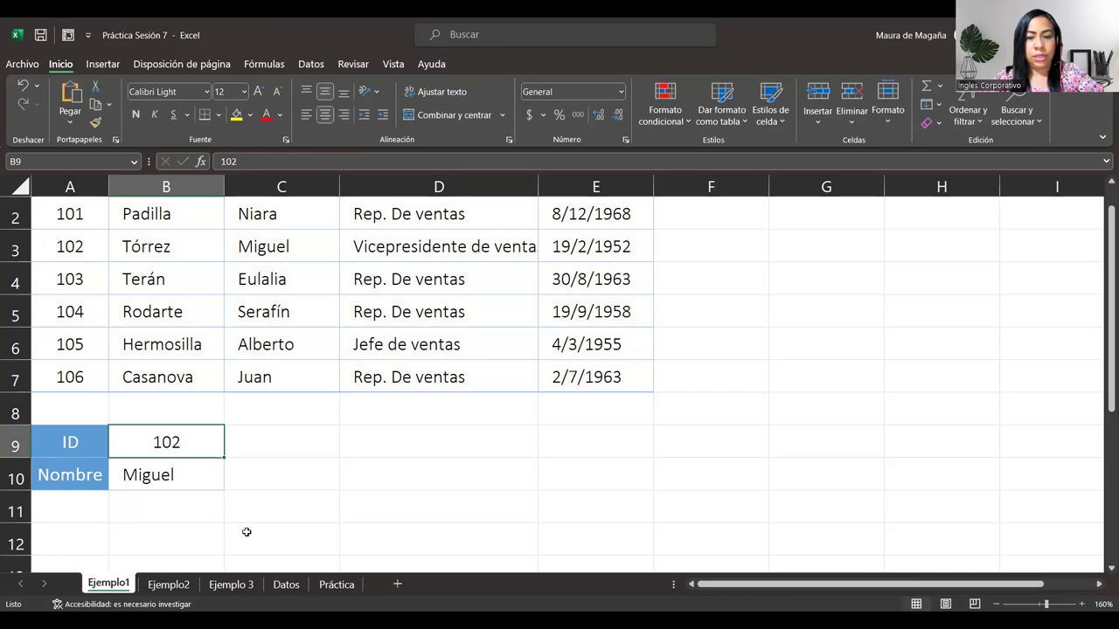
text(108)
key(Return)
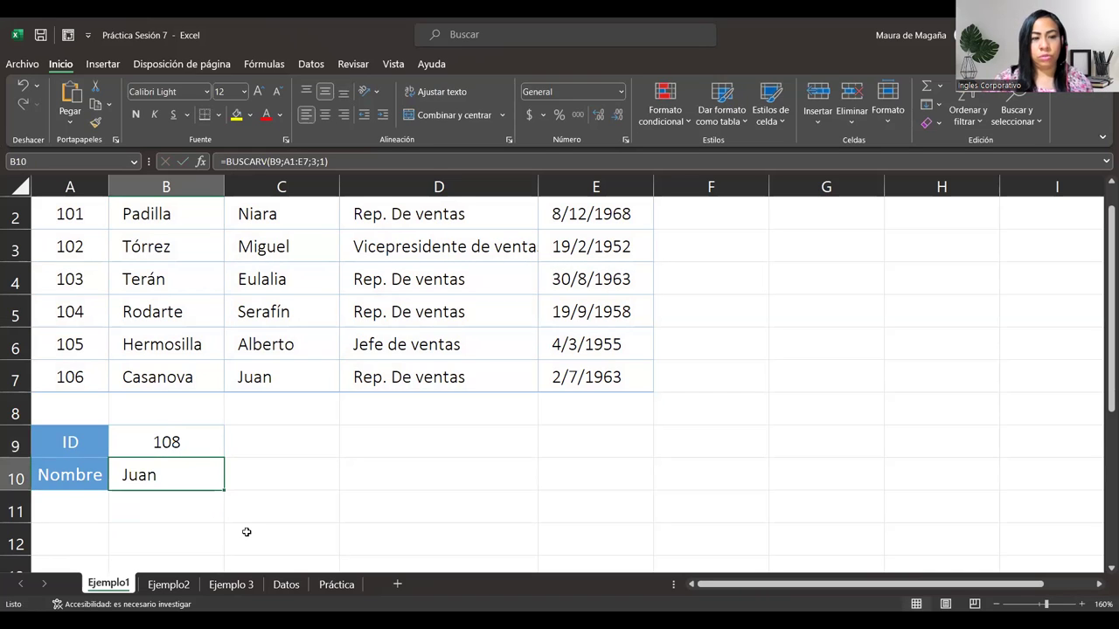
click(267, 379)
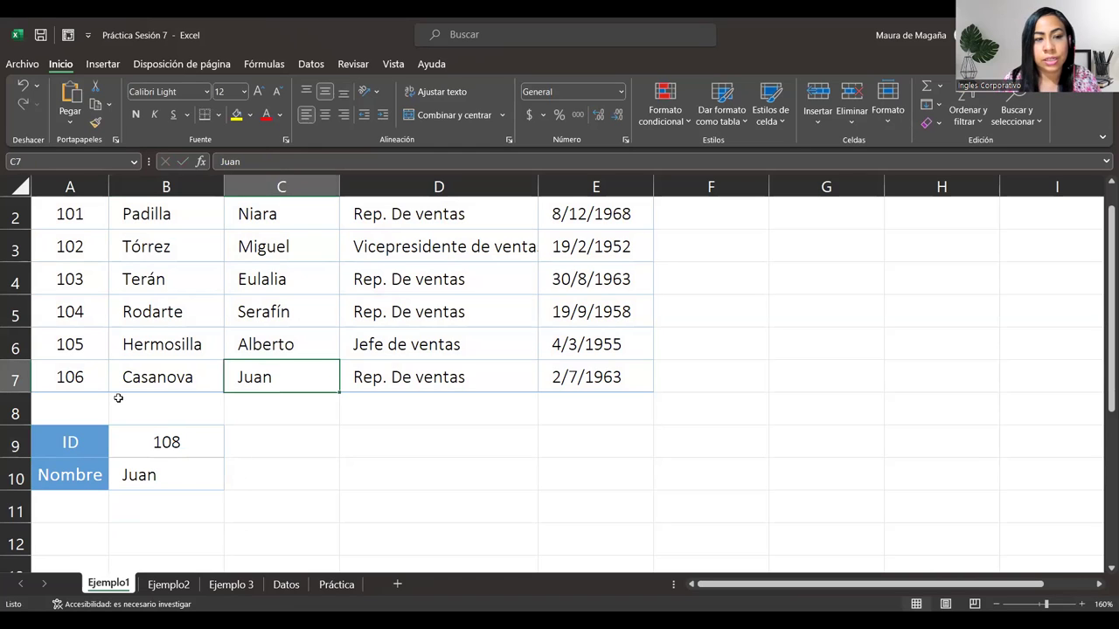
click(9, 375)
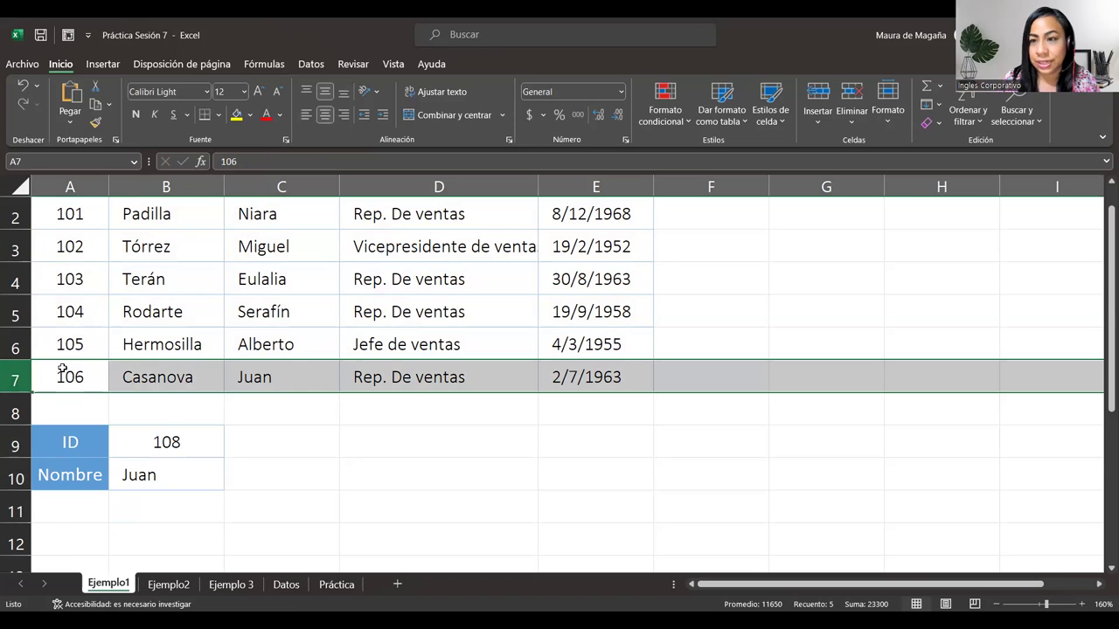
- Test the approximate match with 90 as the lookup value in B9
click(184, 445)
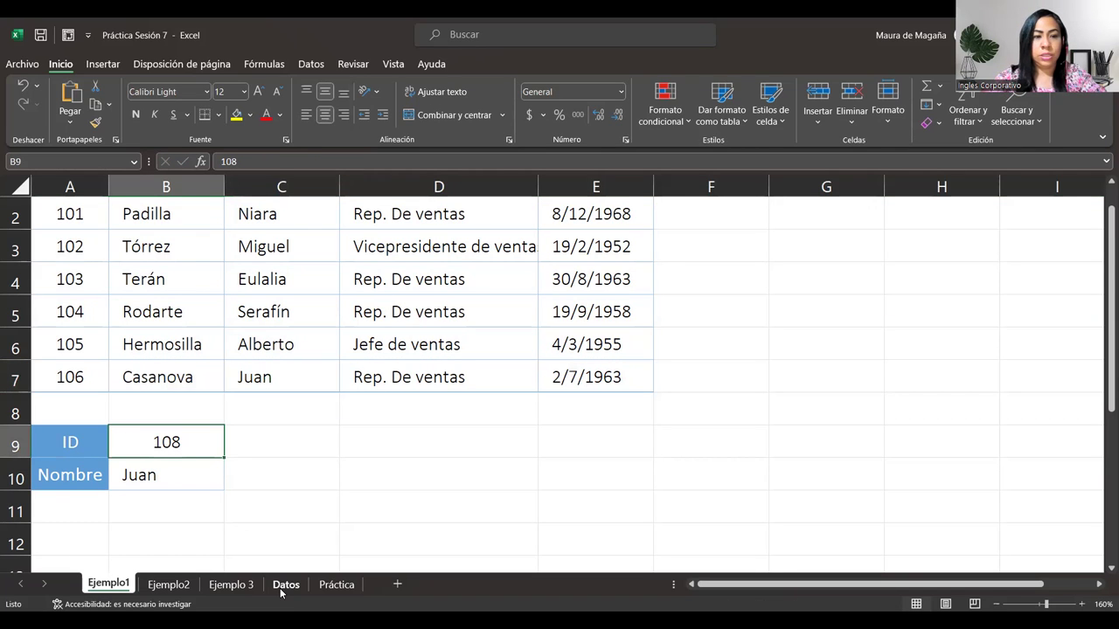
text(90)
key(Return)
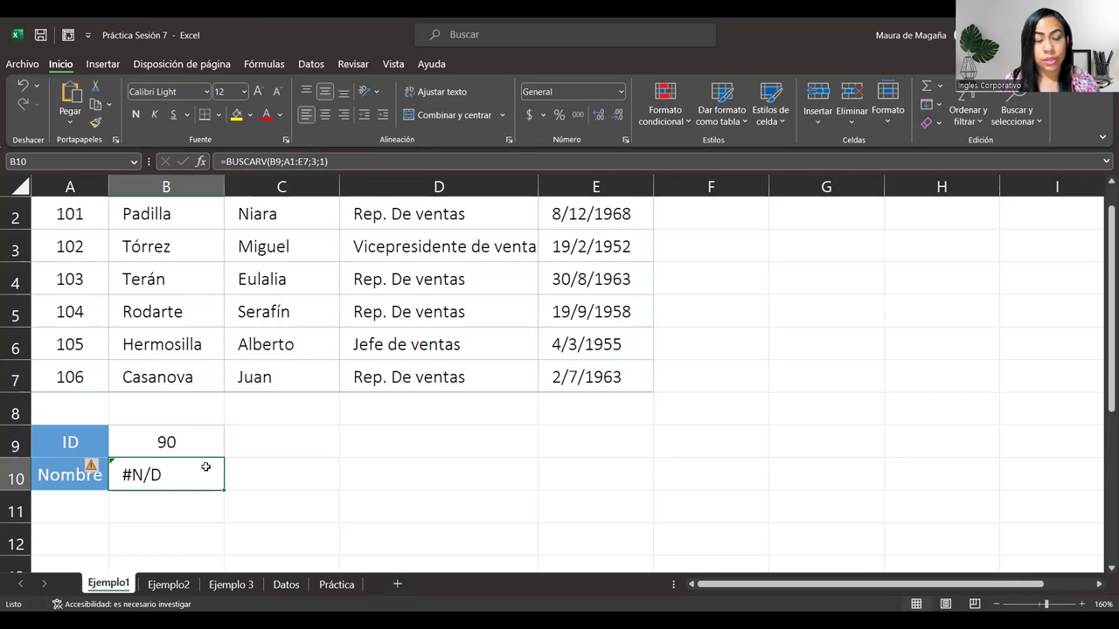
- Try 108 as the lookup value in B9 and replace it with 102
drag(1106, 358, 1107, 348)
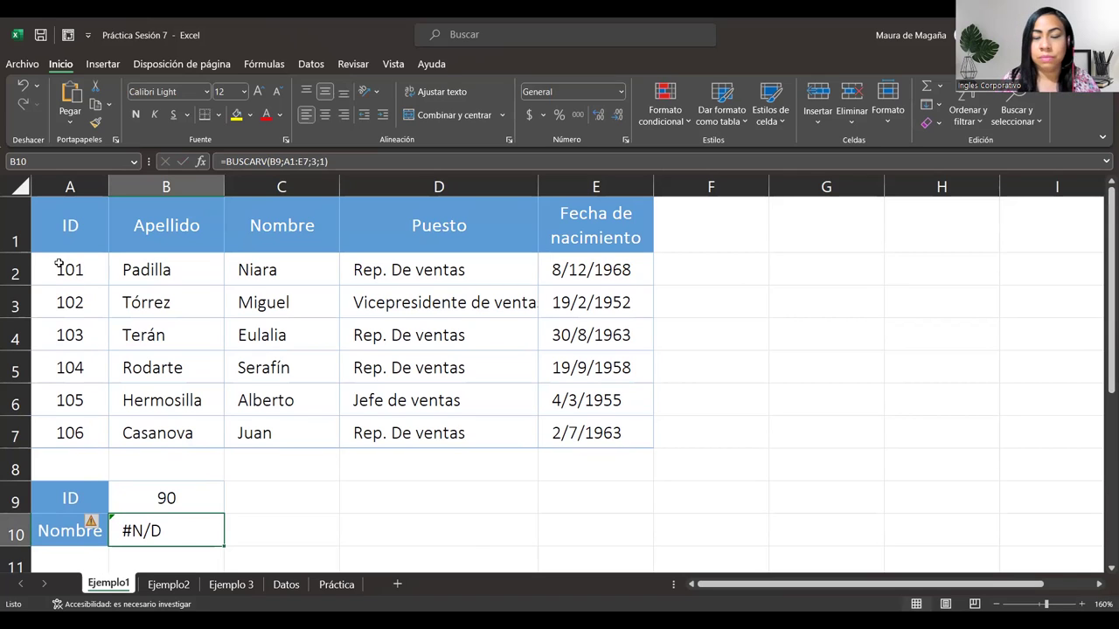
key(Up)
text(108)
key(ctrl+Return)
text(102)
key(ctrl+Return)
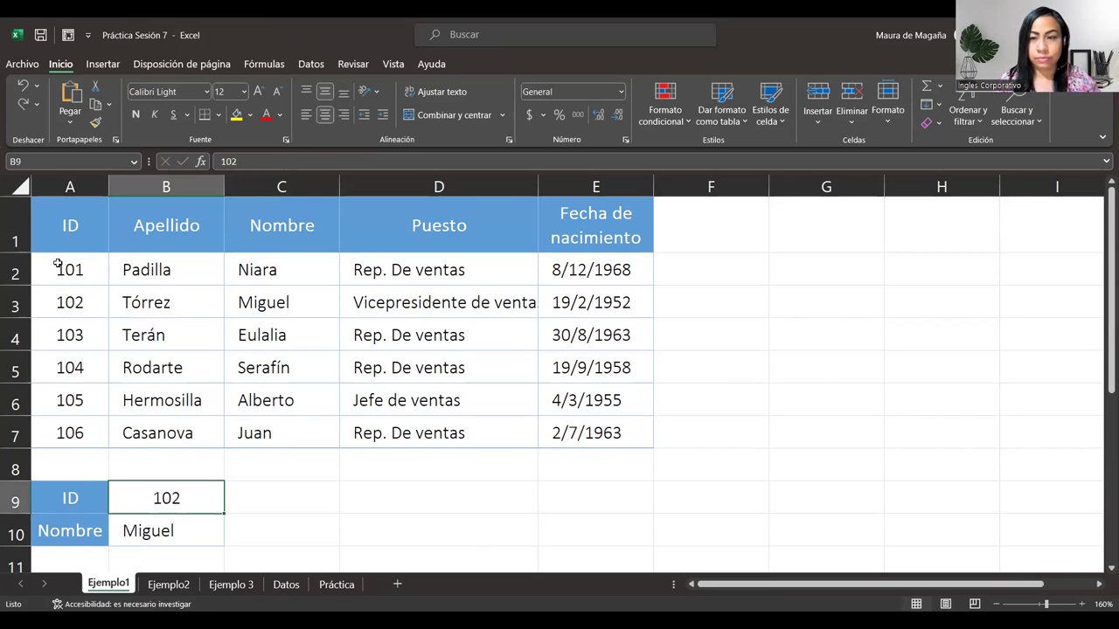
- Change the last argument of the BUSCARV formula in B10 to 0 for an exact match
double_click(198, 492)
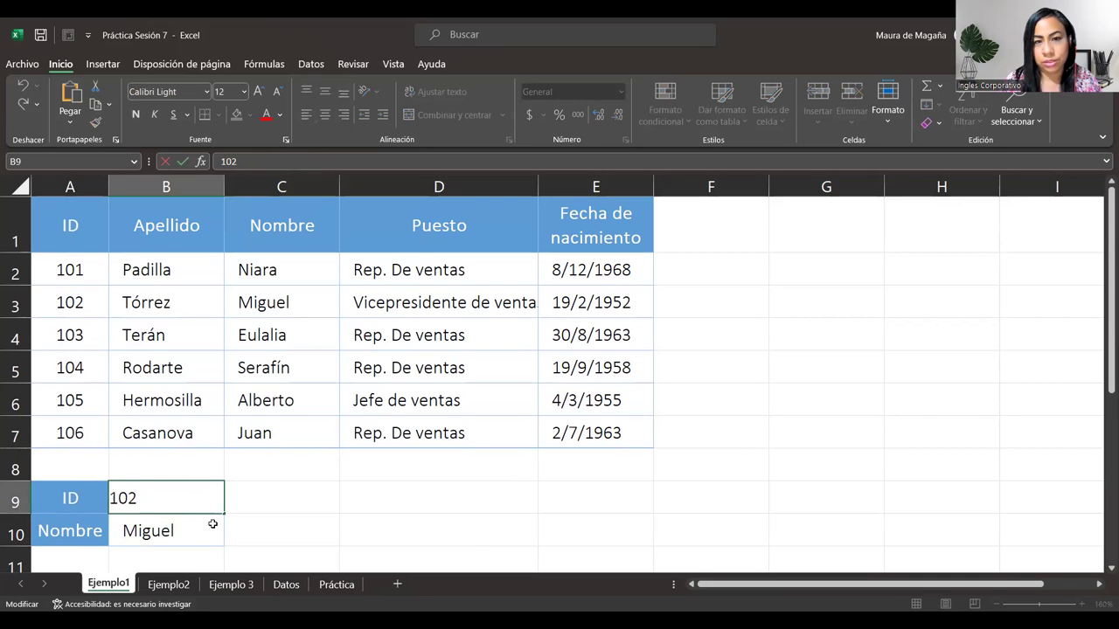
double_click(212, 523)
click(294, 531)
key(Delete)
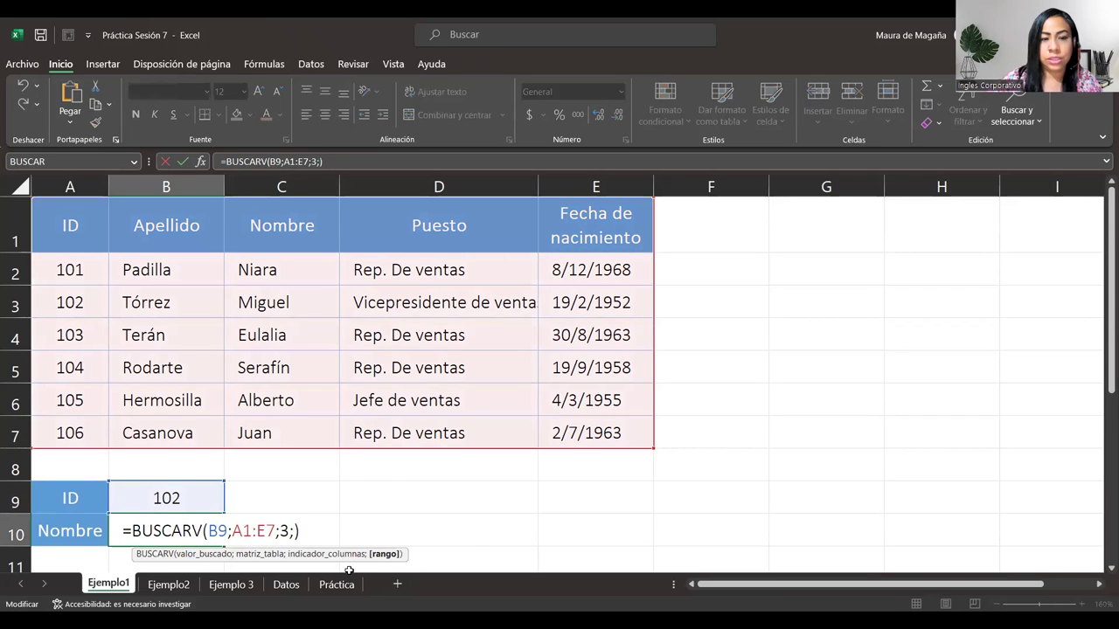
text(0)
key(Return)
click(177, 472)
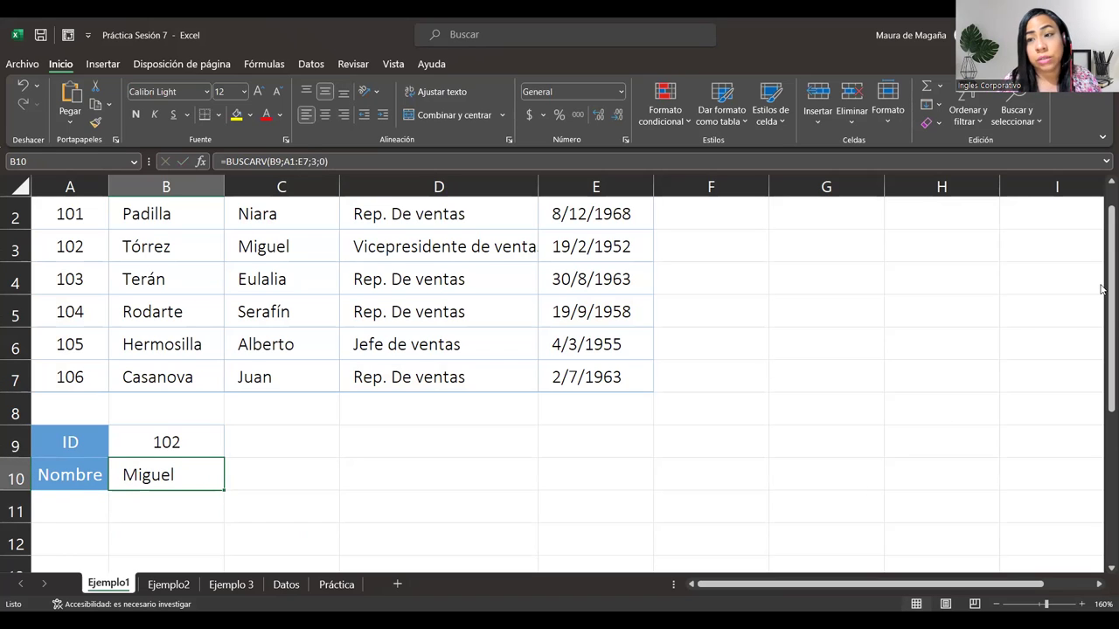
- Enter the label Fecha in A11, below the Nombre label
scroll(1101, 294, up, 1)
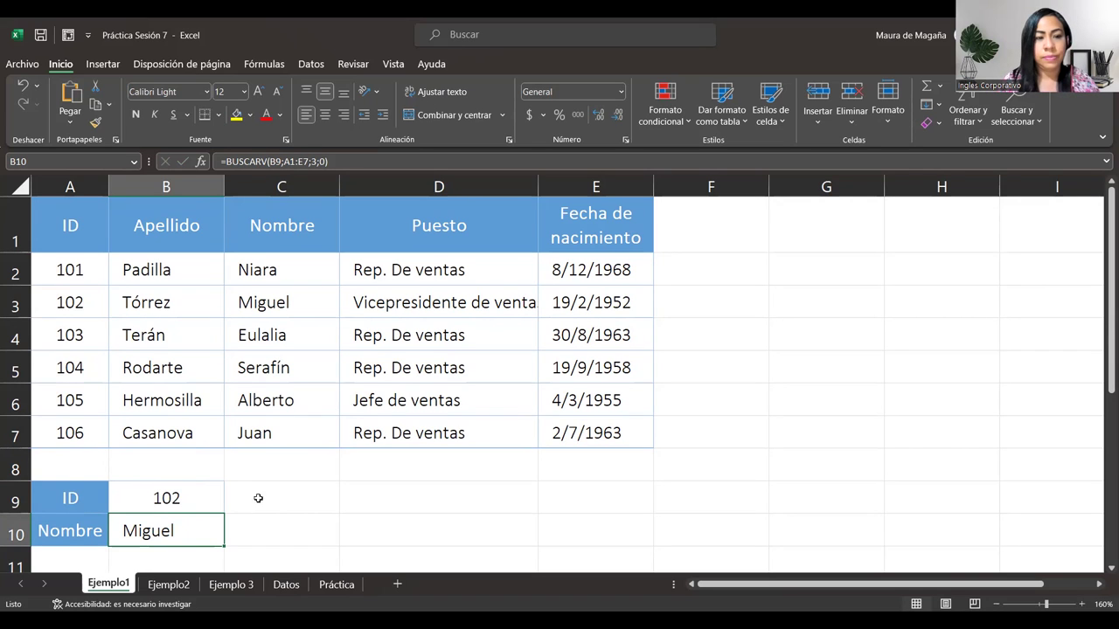
click(82, 560)
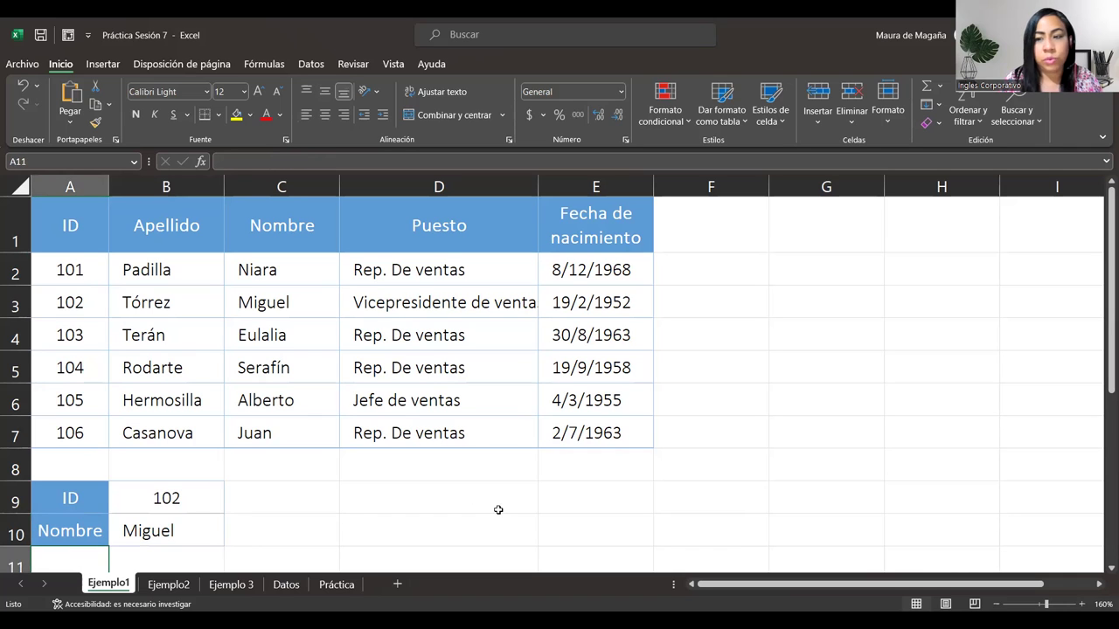
drag(1106, 302, 1103, 325)
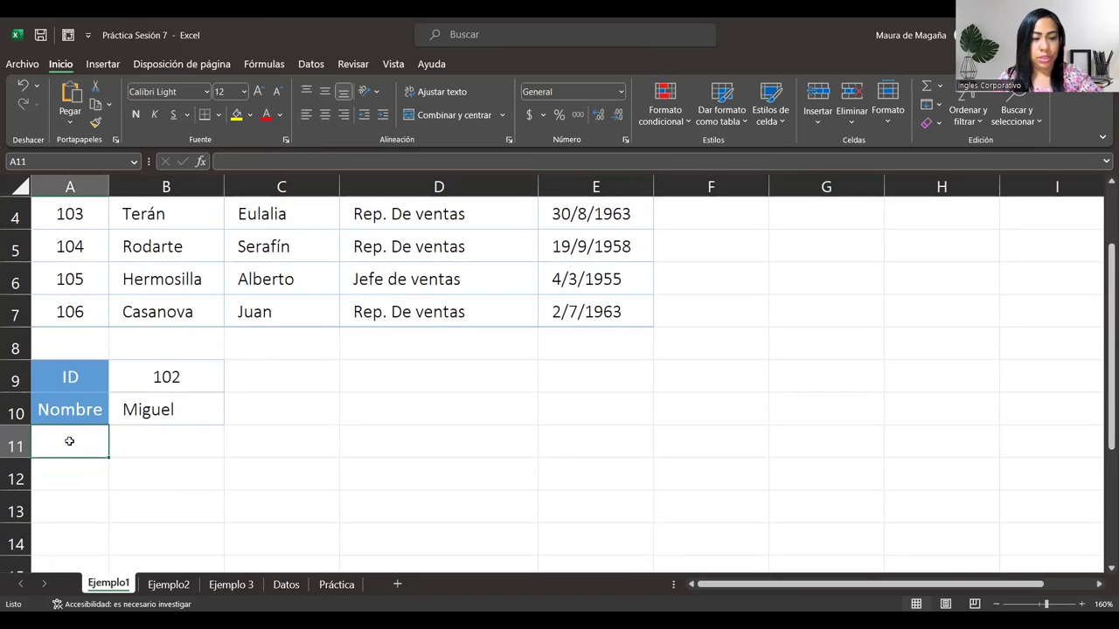
text(Fecha)
key(Return)
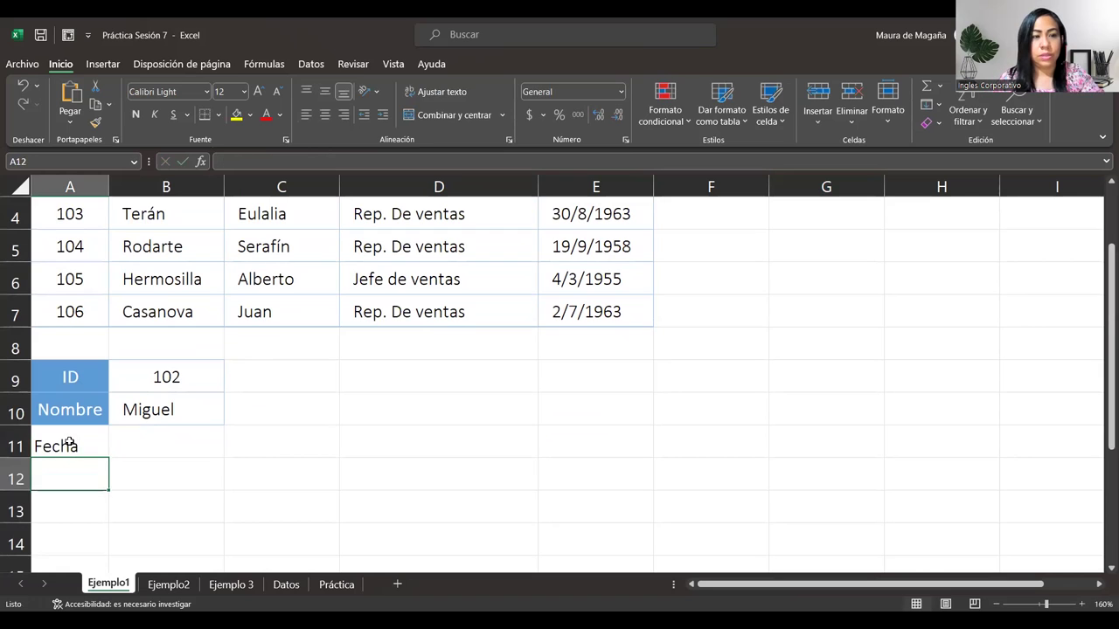
- Copy the formatting of A10:B10 onto A11:B11 with Format Painter
click(68, 441)
drag(80, 416, 163, 414)
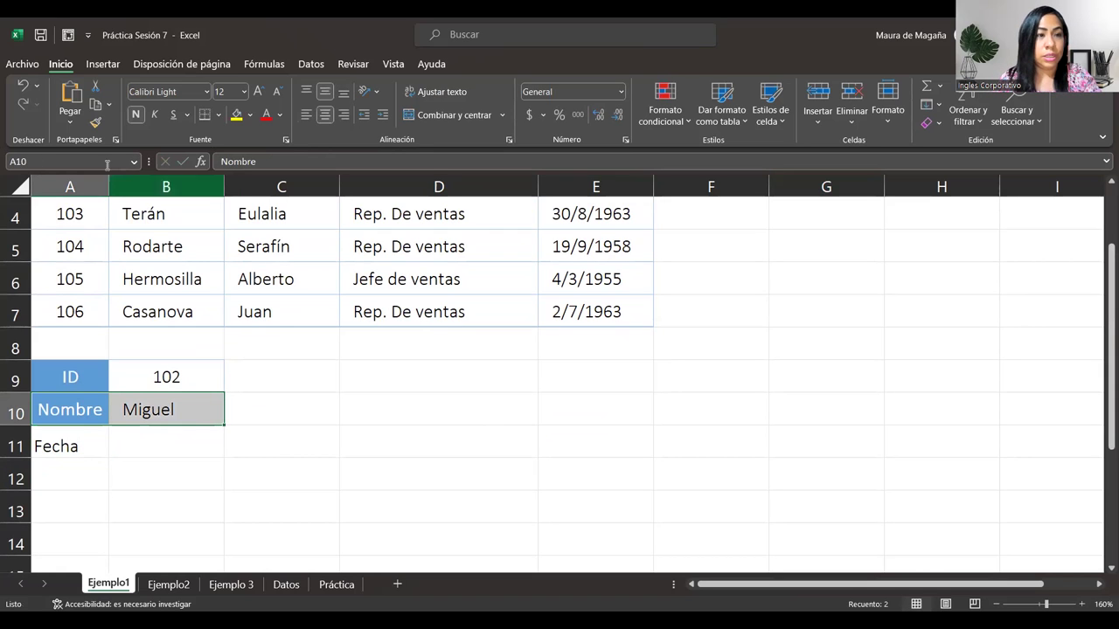
click(96, 122)
drag(83, 441, 154, 440)
click(154, 439)
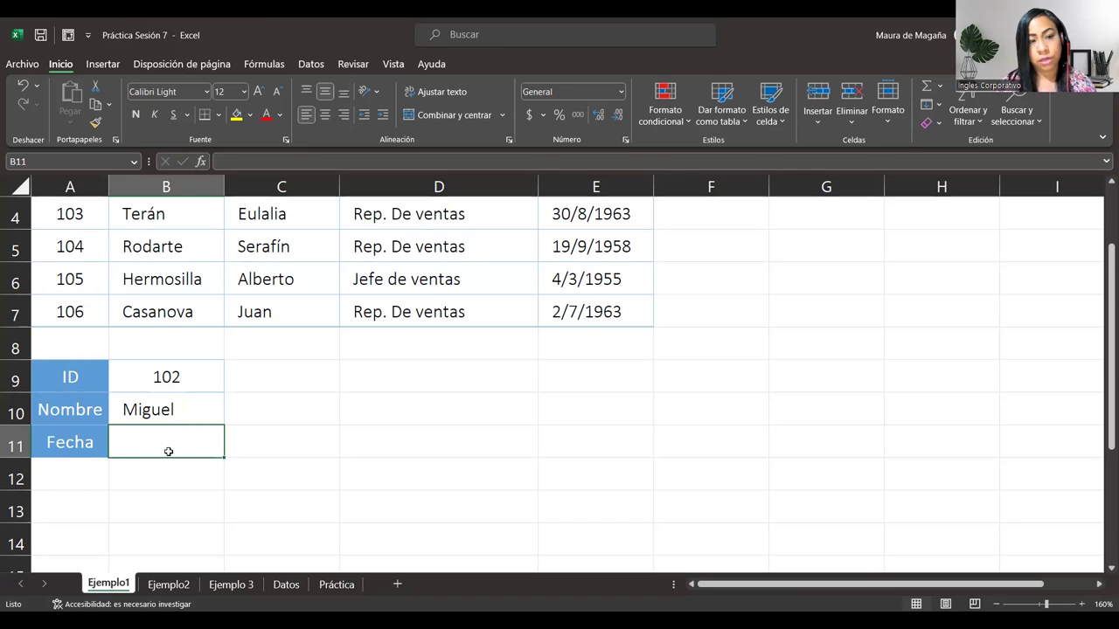
- Insert a BUSCARV function in B11 with B9 as the lookup value
click(192, 417)
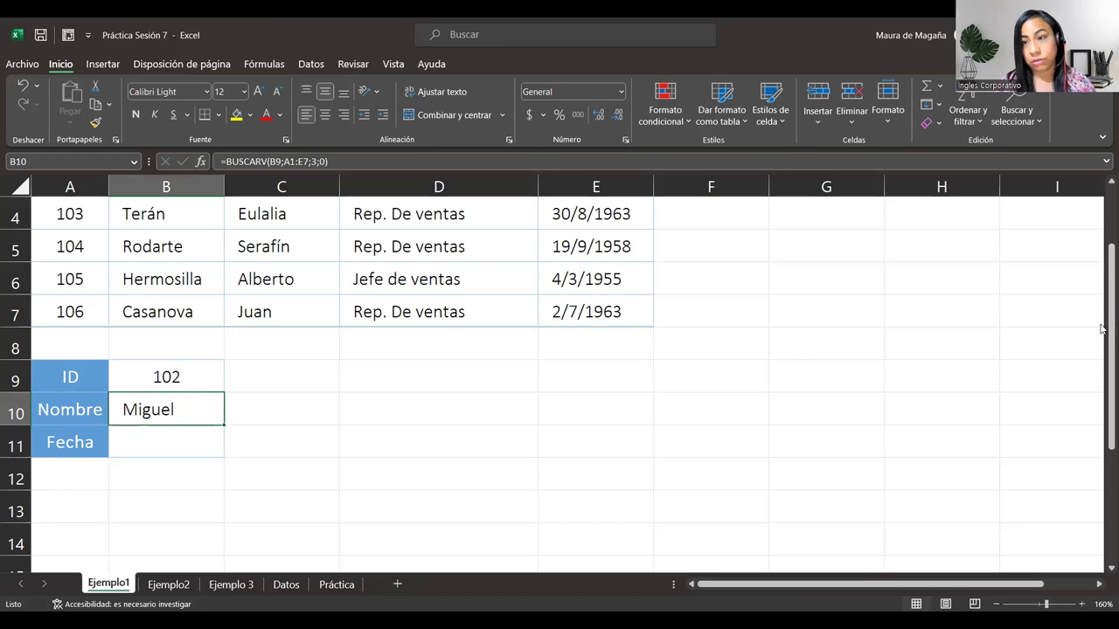
drag(1102, 327, 1102, 328)
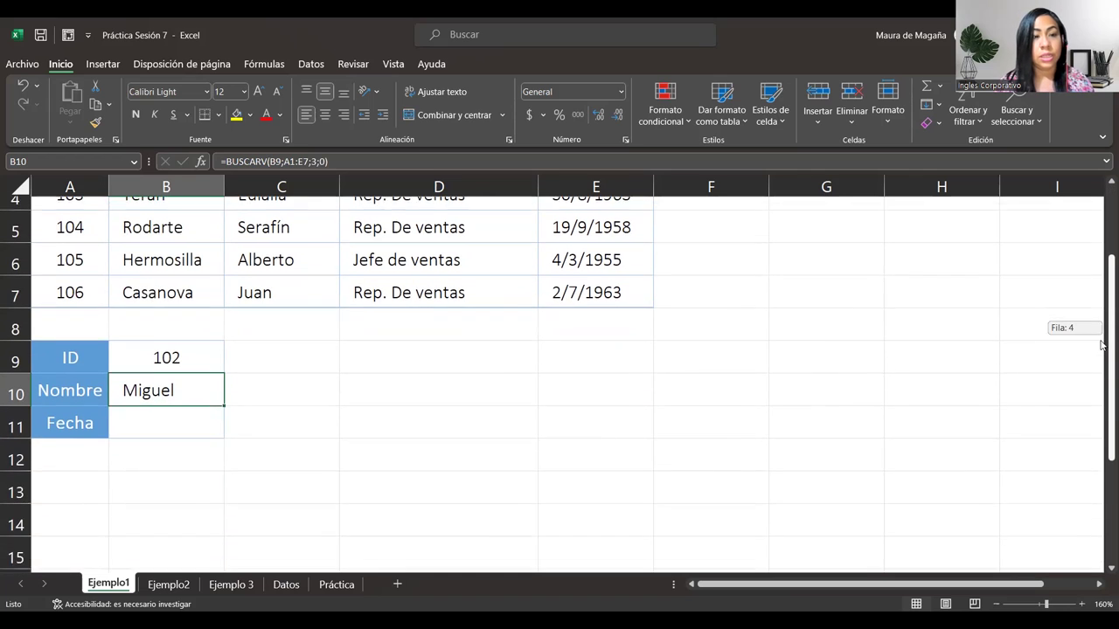
click(201, 415)
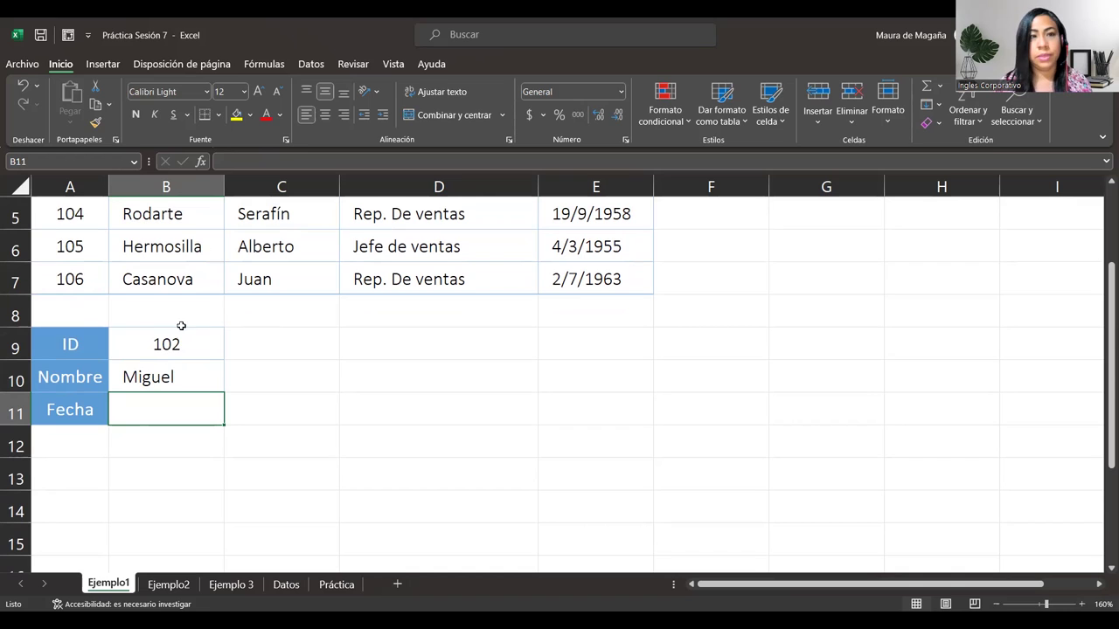
click(265, 65)
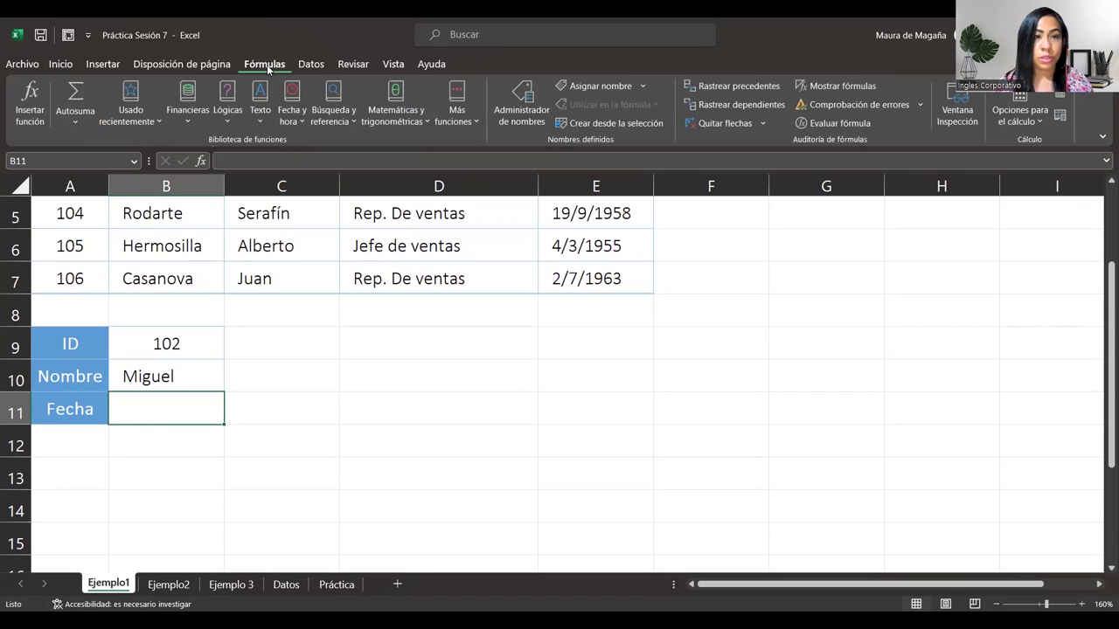
click(332, 106)
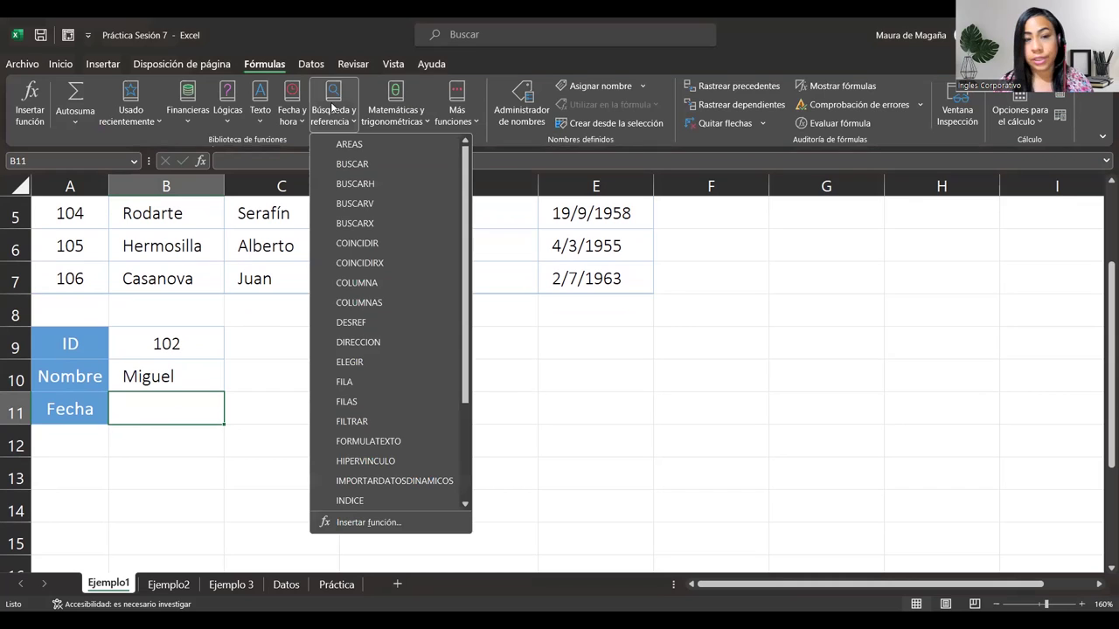
click(376, 204)
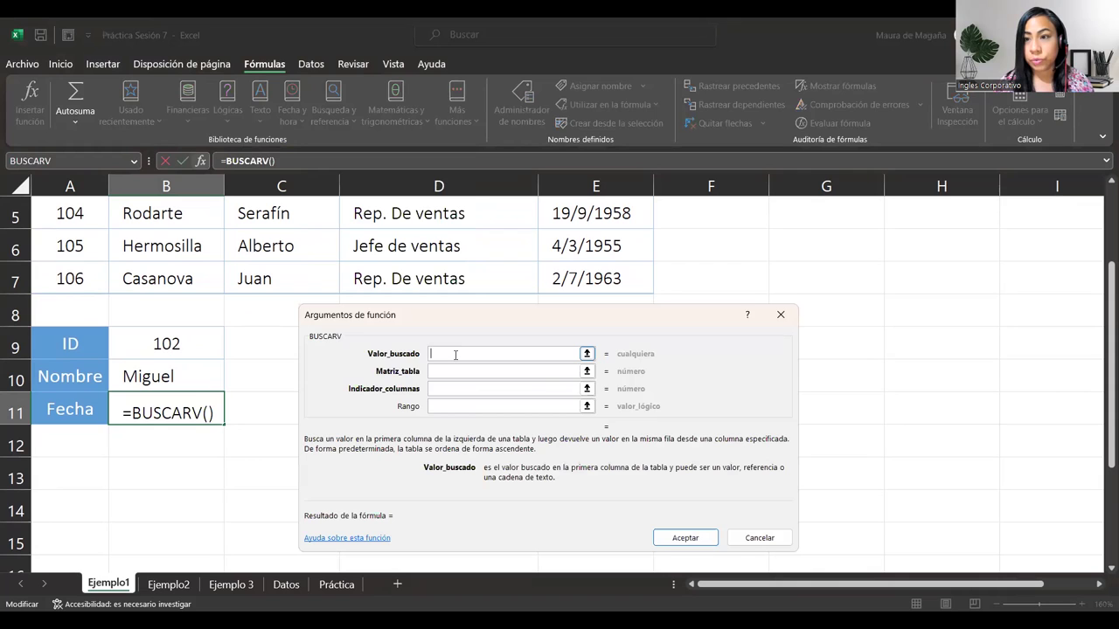
click(200, 339)
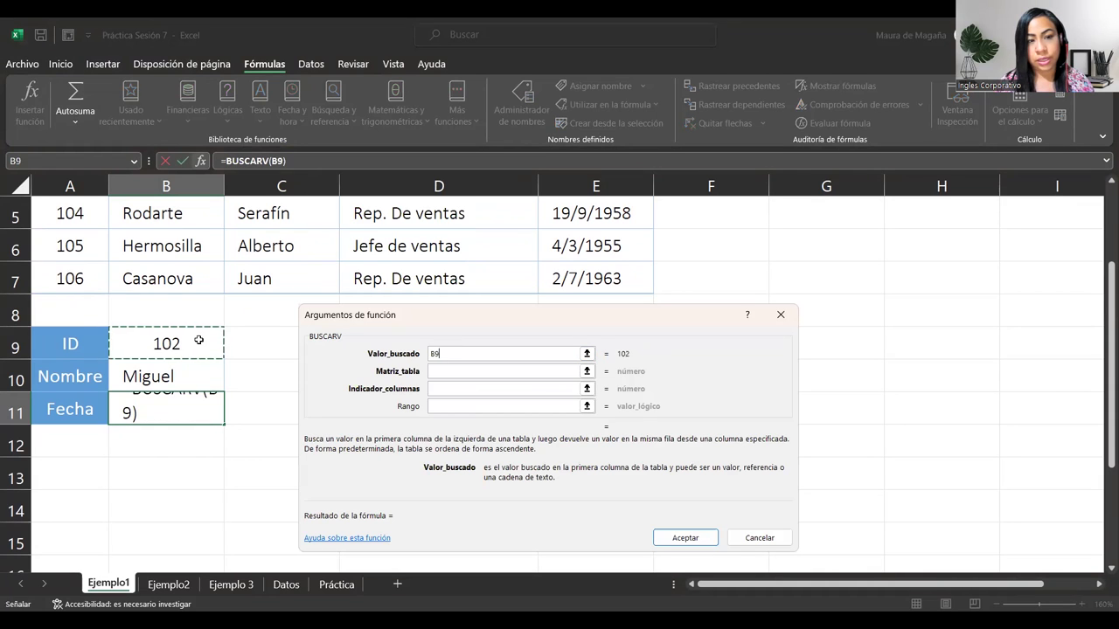
- Set the table array argument of the BUSCARV function to A1:E7, covering the whole employee table
click(459, 370)
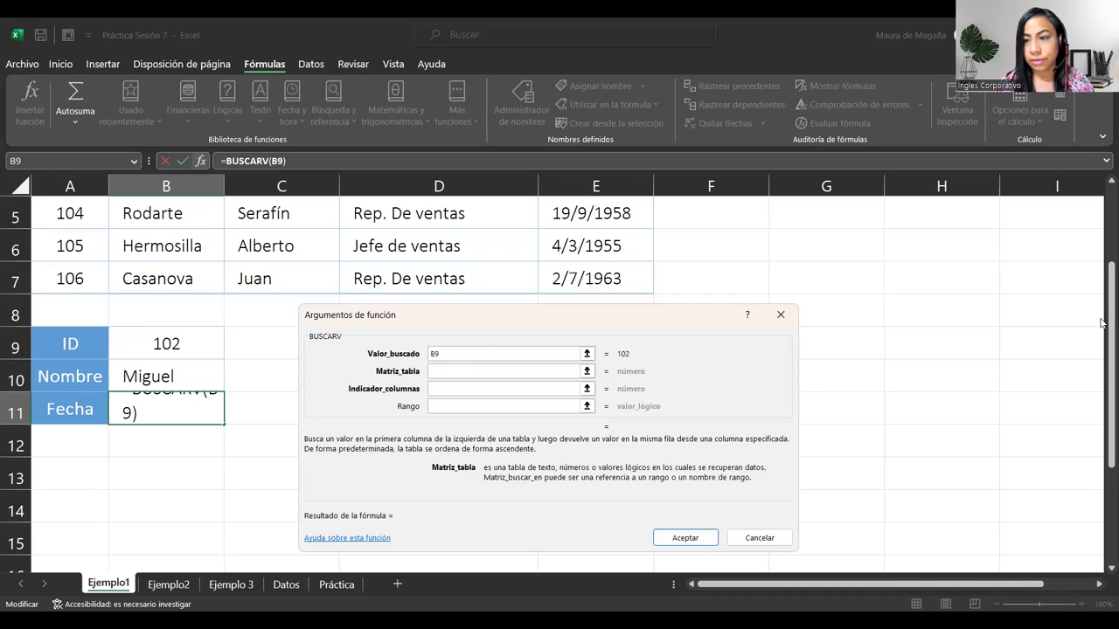
drag(1108, 327, 1108, 254)
click(47, 218)
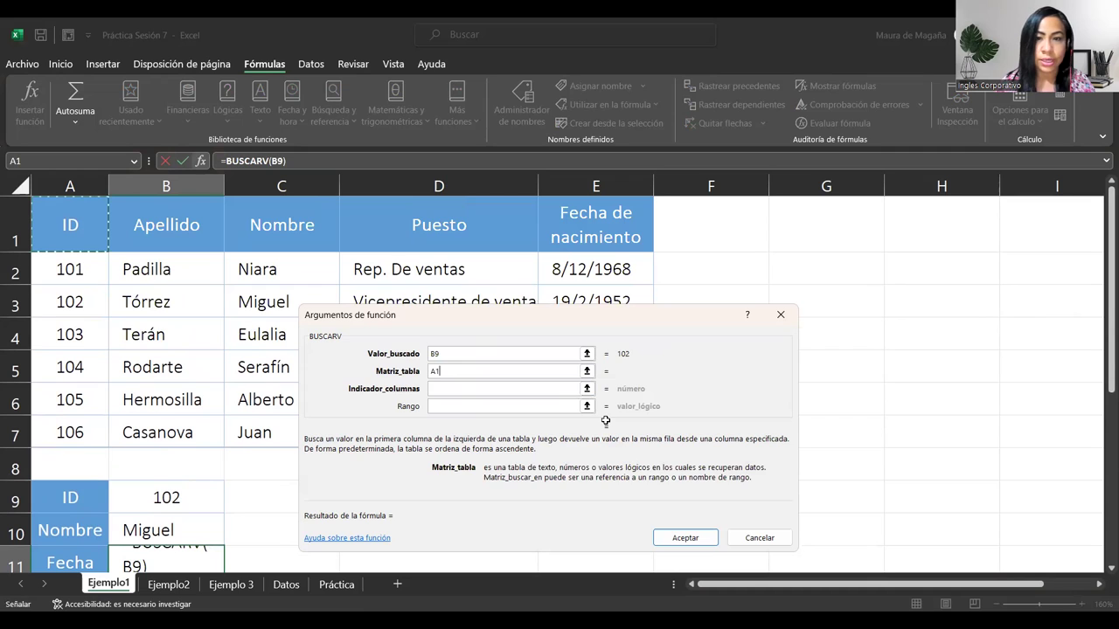
key(ctrl+shift+Right)
key(ctrl+shift+Down)
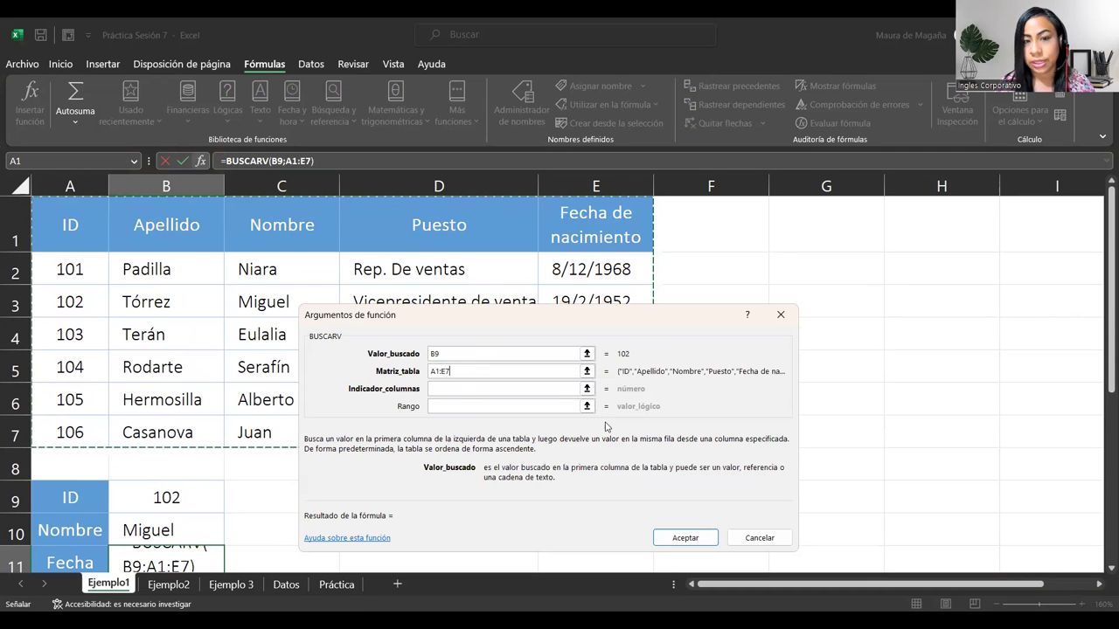
- Set the BUSCARV column index to 5 and the range argument to 0, and accept the formula in B11
click(463, 386)
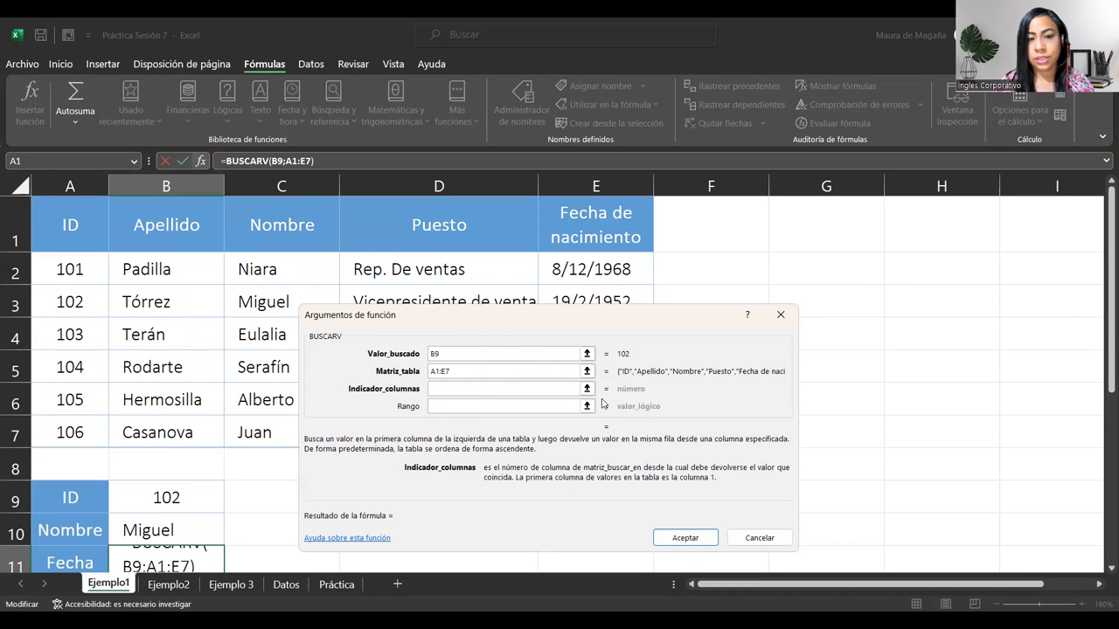
drag(542, 319, 531, 378)
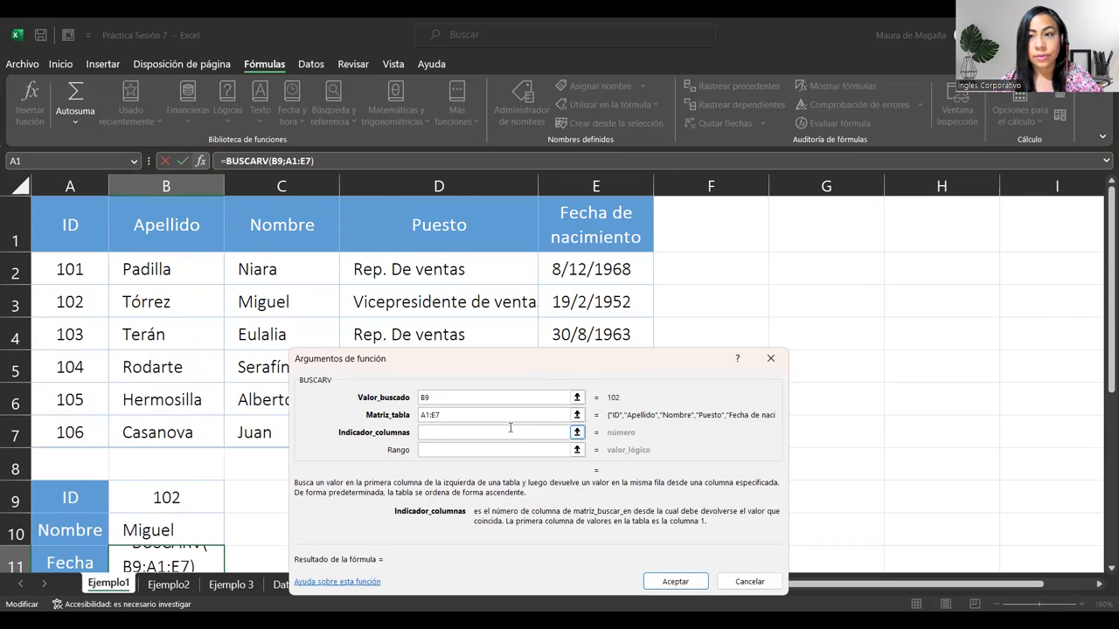
text(5)
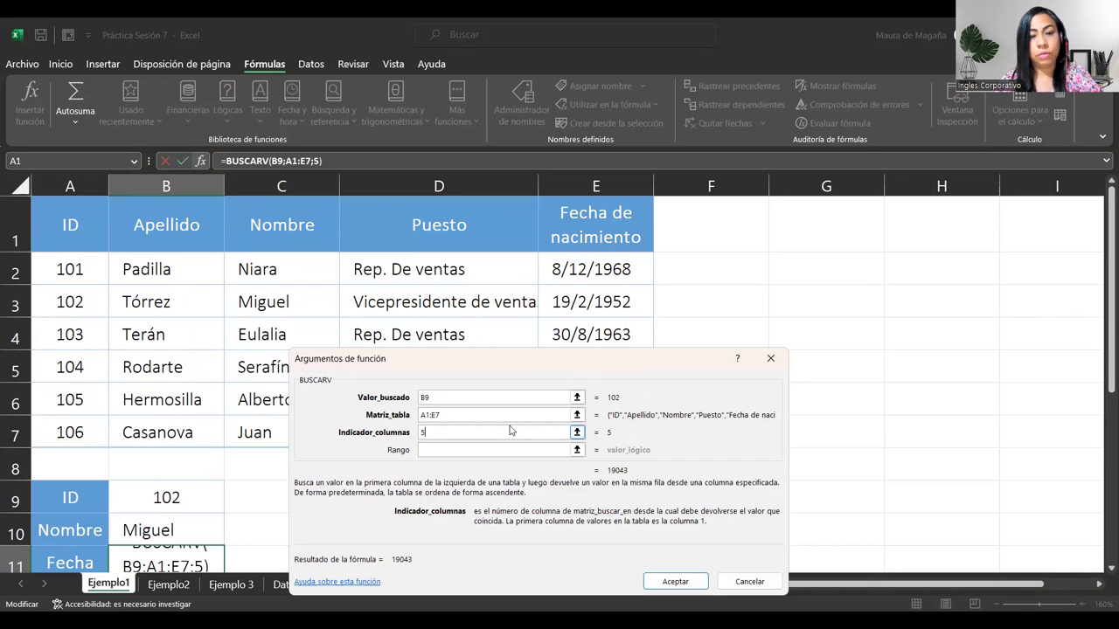
click(489, 448)
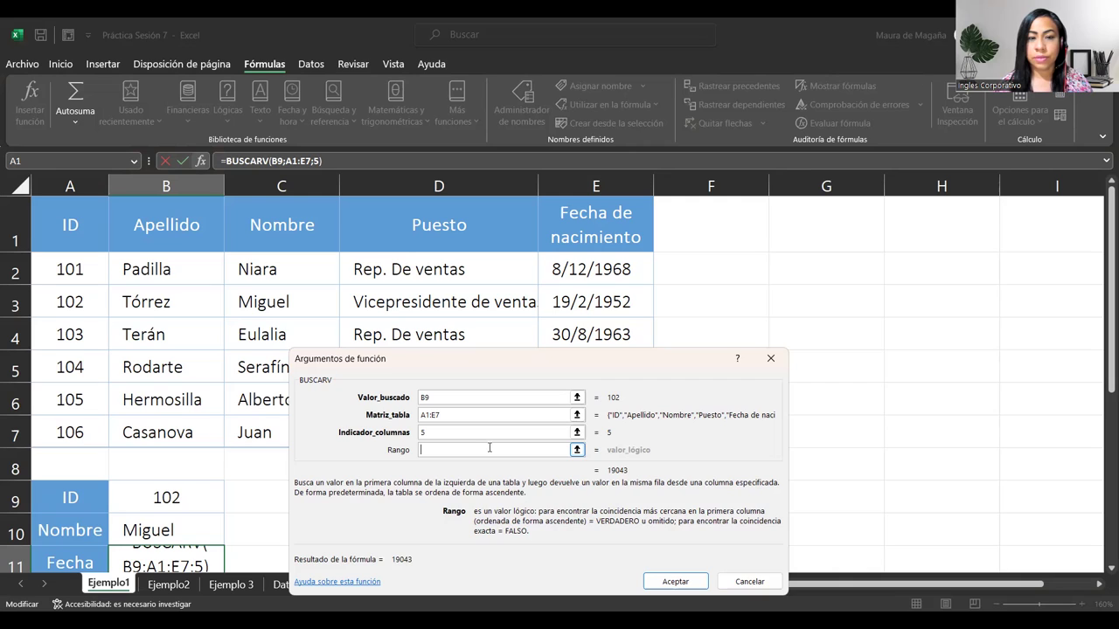
text(0)
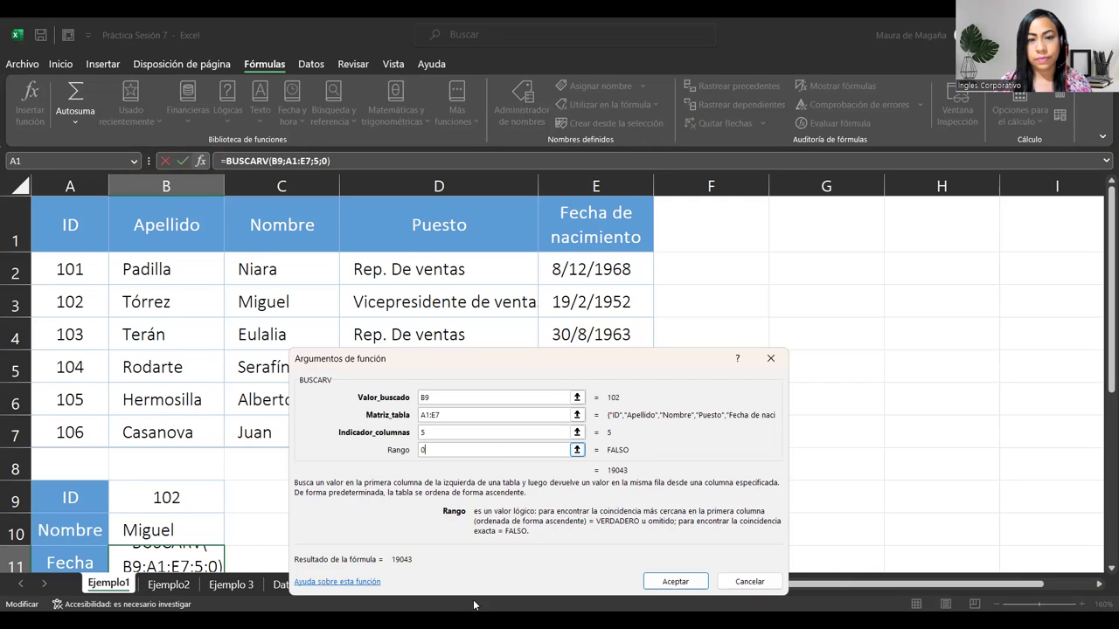
click(660, 580)
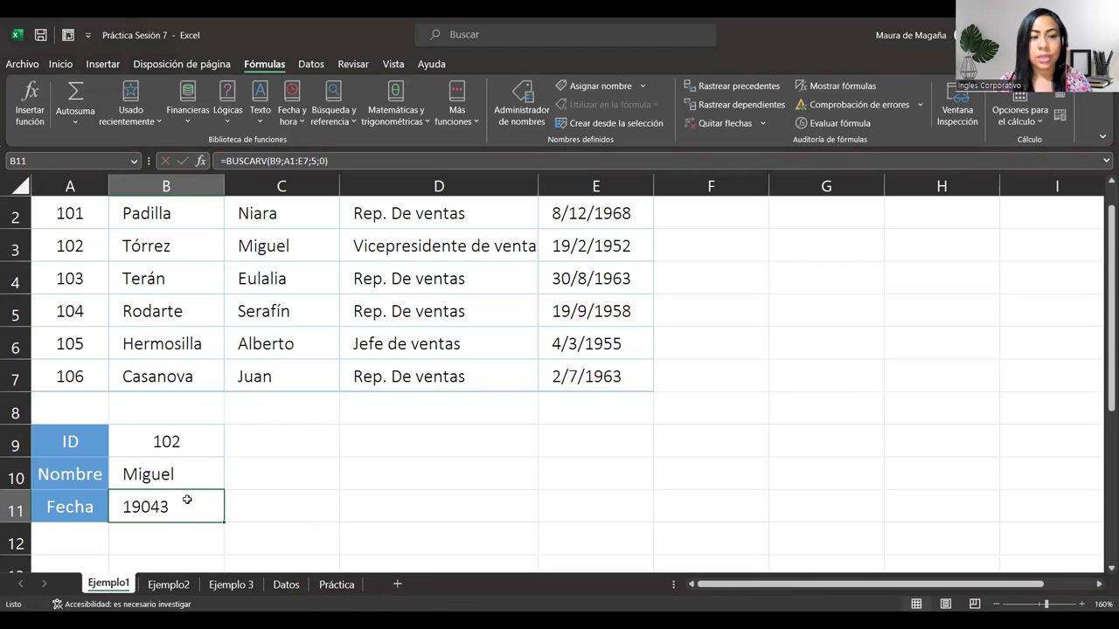
- Apply a date number format to the birth date result in B11
click(61, 64)
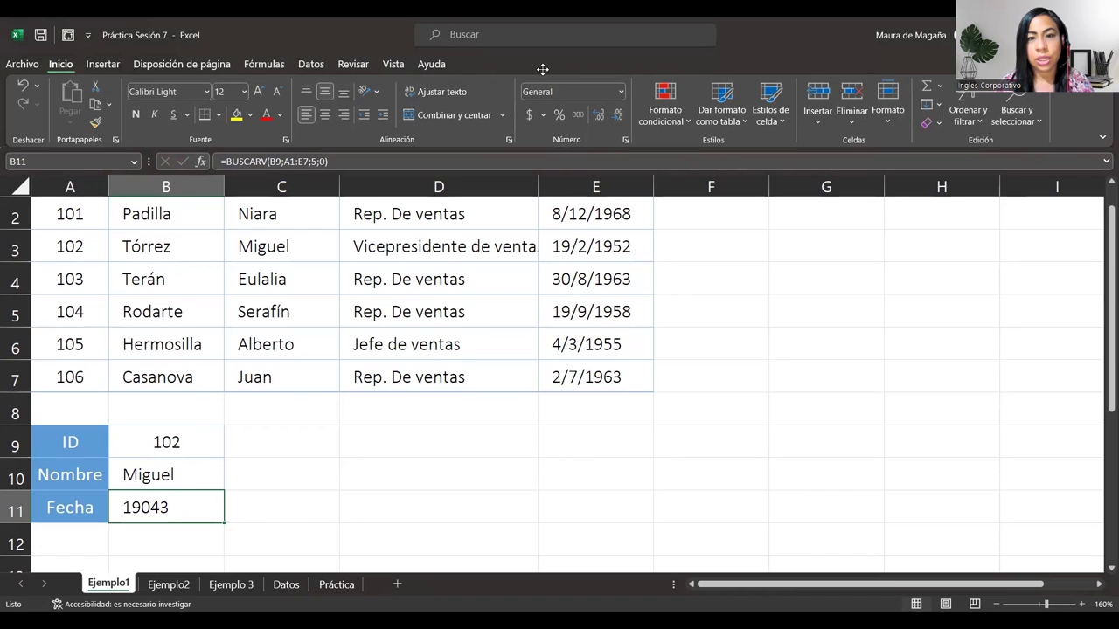
click(624, 94)
click(624, 259)
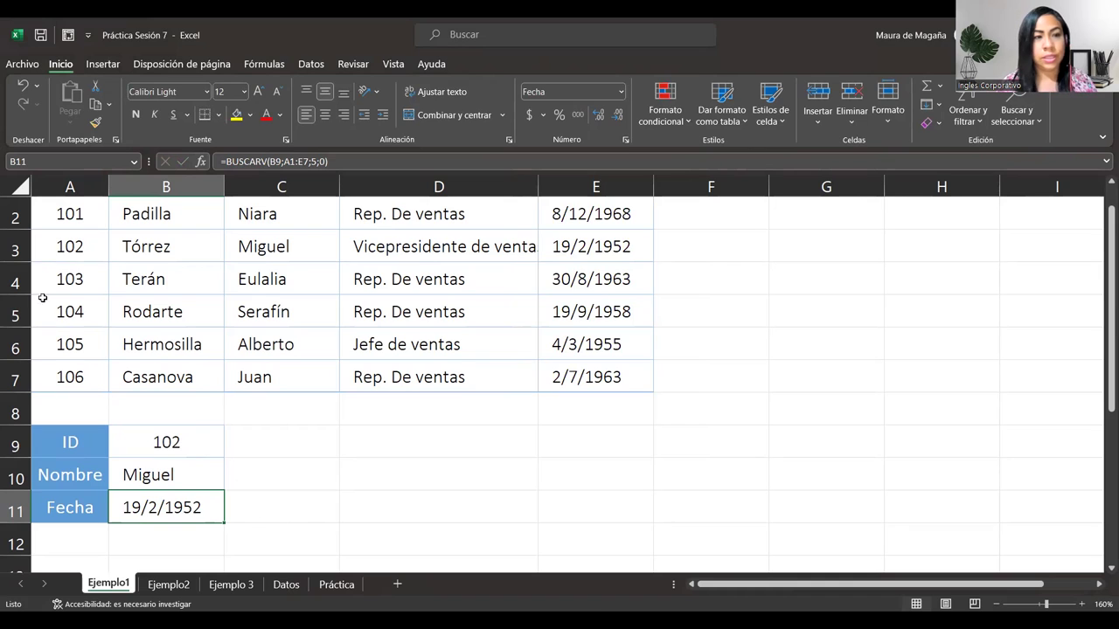
- Compare the row 3 record for ID 102 with the name and date returned by the lookup formulas
click(16, 251)
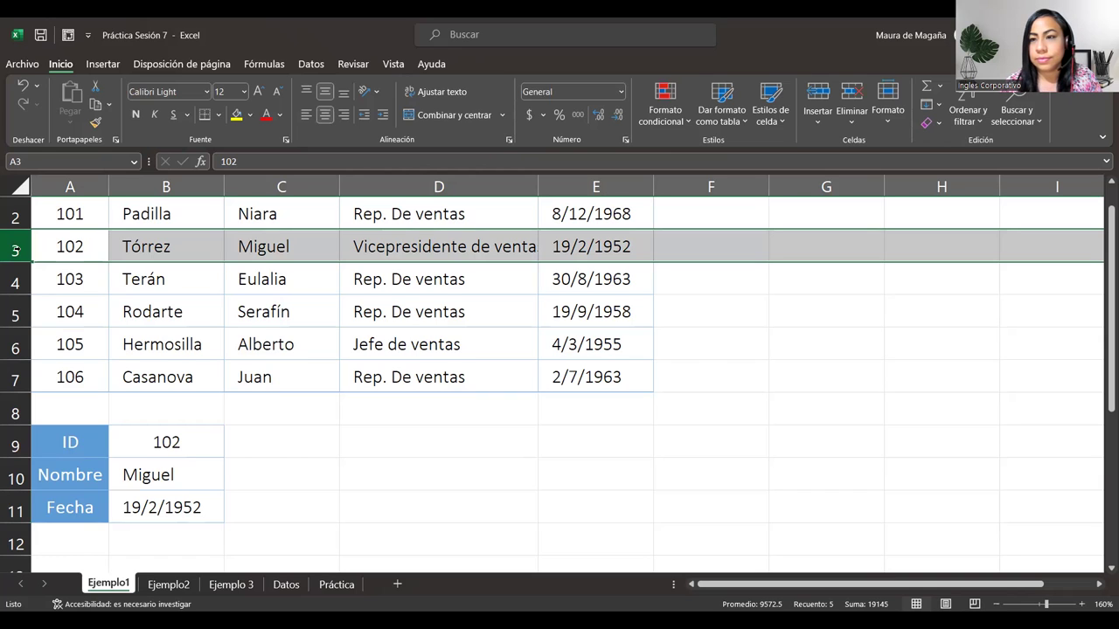
click(193, 437)
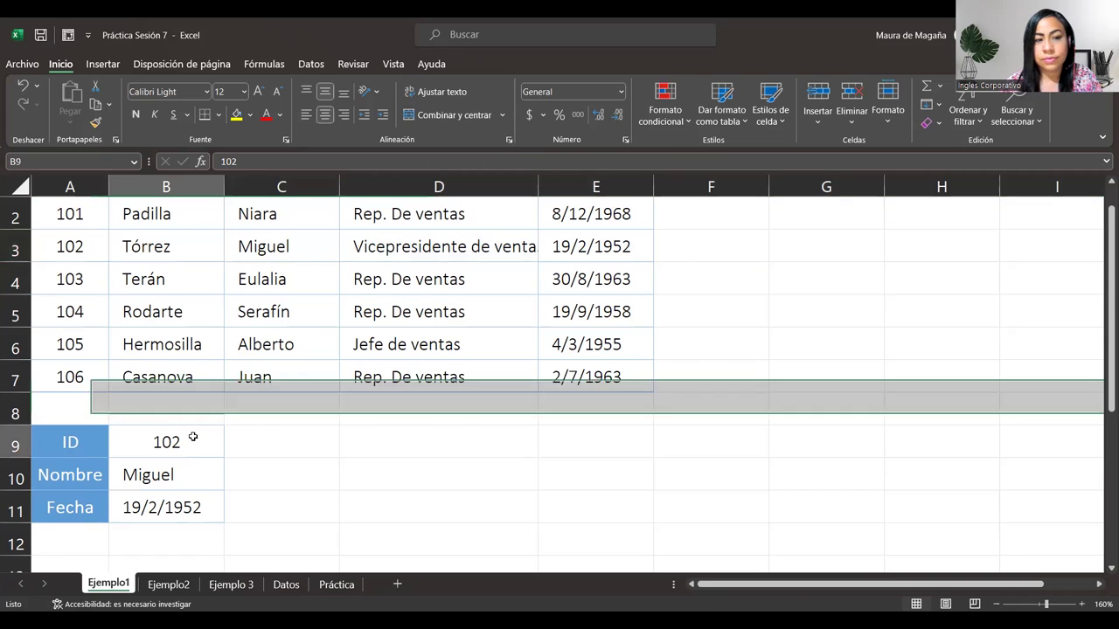
drag(1103, 284, 1101, 242)
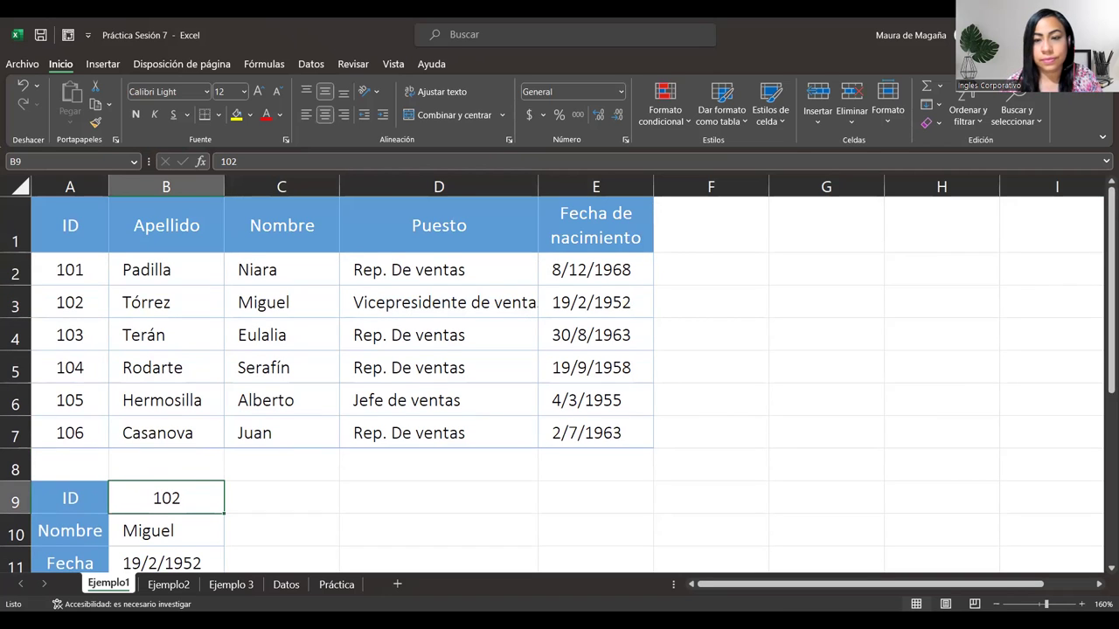
click(996, 603)
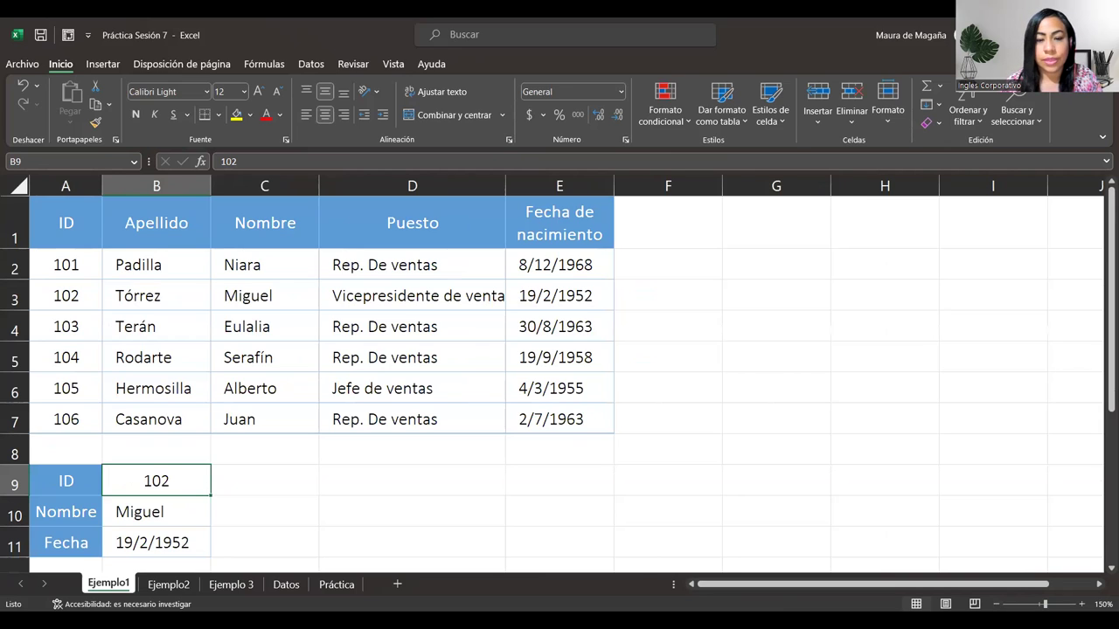
- Switch to the Ejemplo2 sheet and enlarge its view to 130%
click(169, 584)
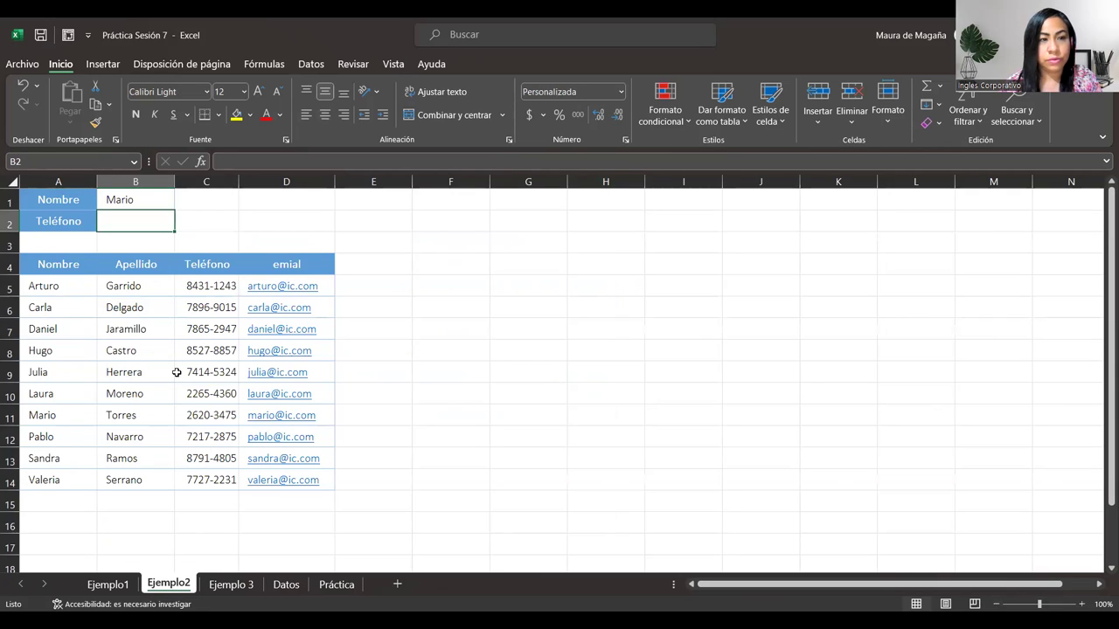
double_click(175, 181)
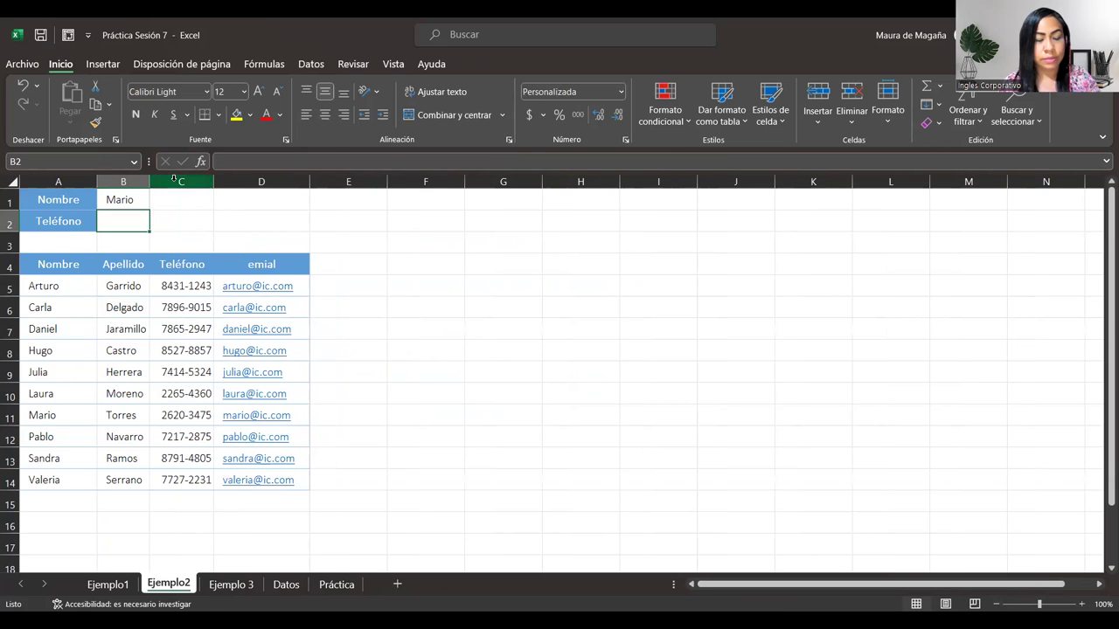
key(ctrl+z)
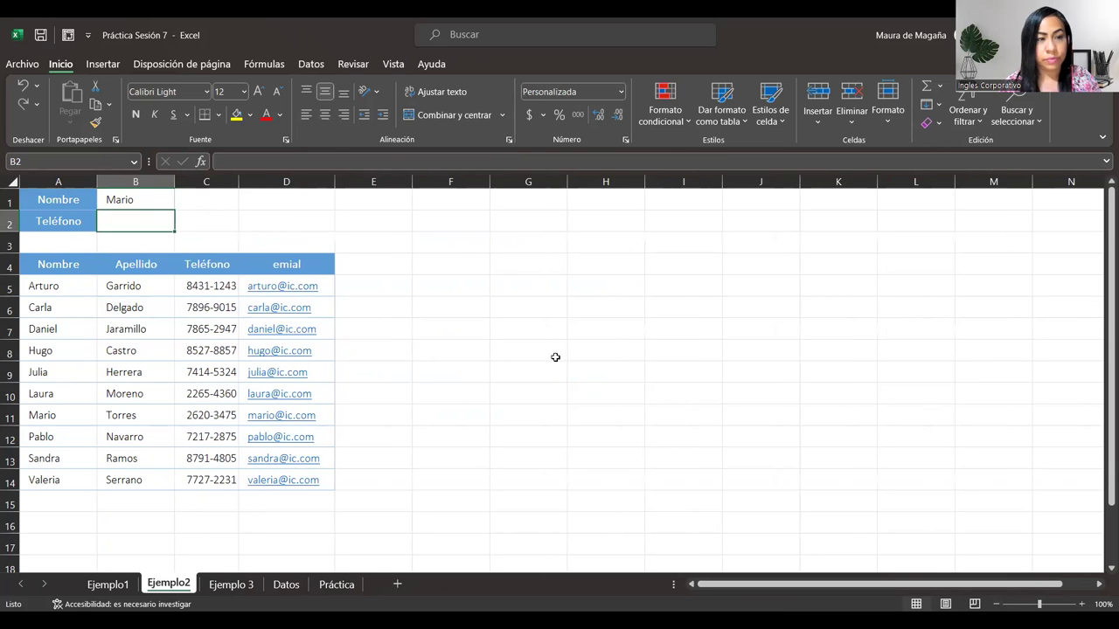
click(1082, 604)
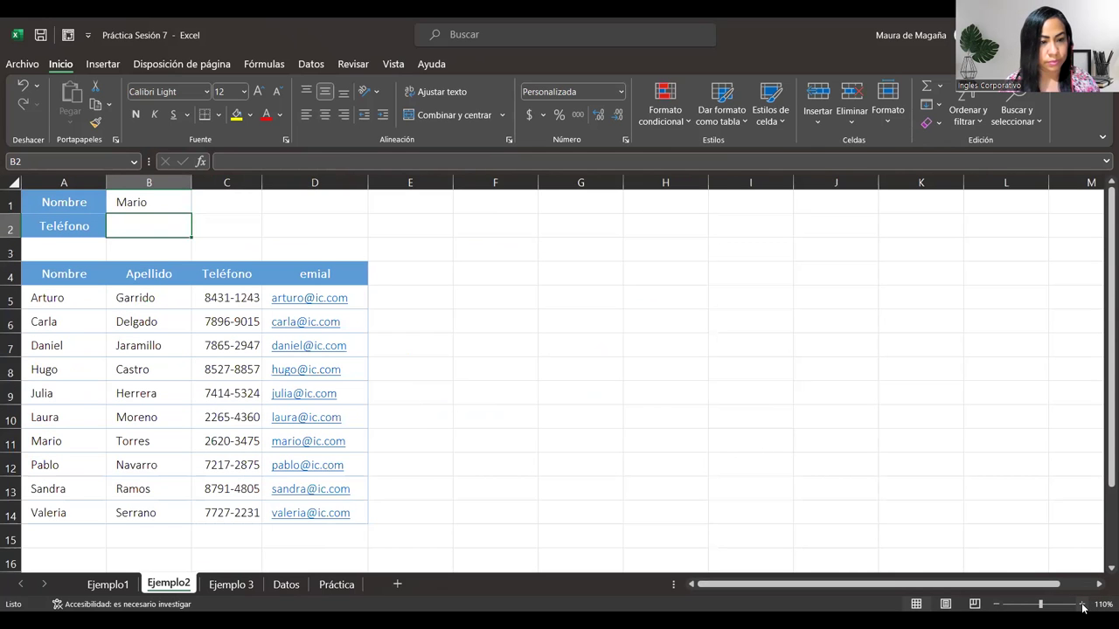
click(1082, 605)
click(1082, 605)
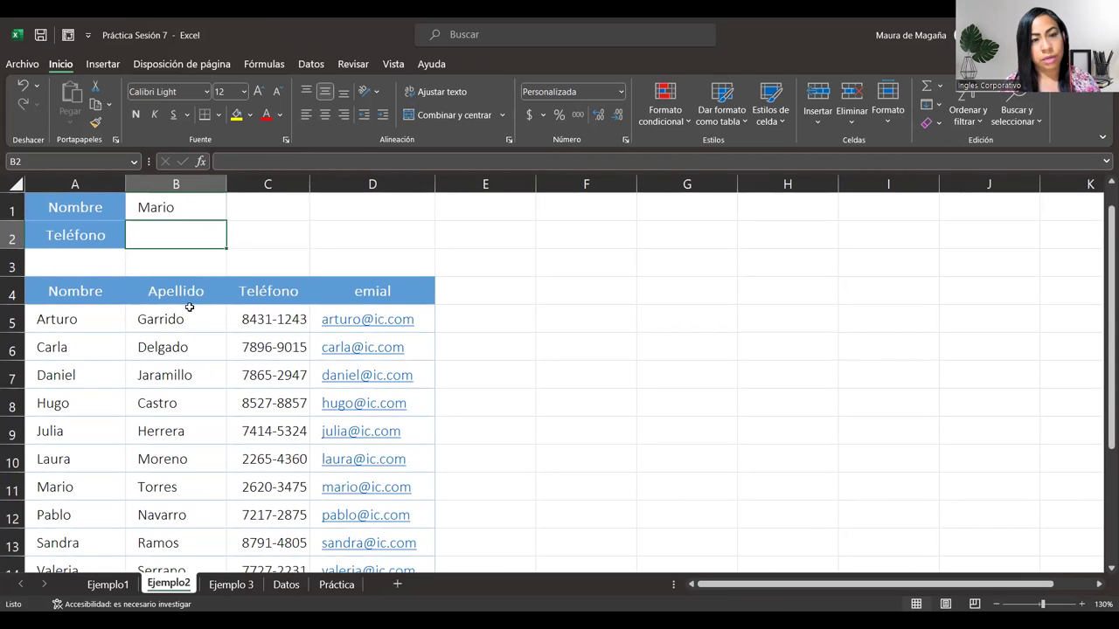
- Correct the misspelled column header in D4 to email
click(392, 291)
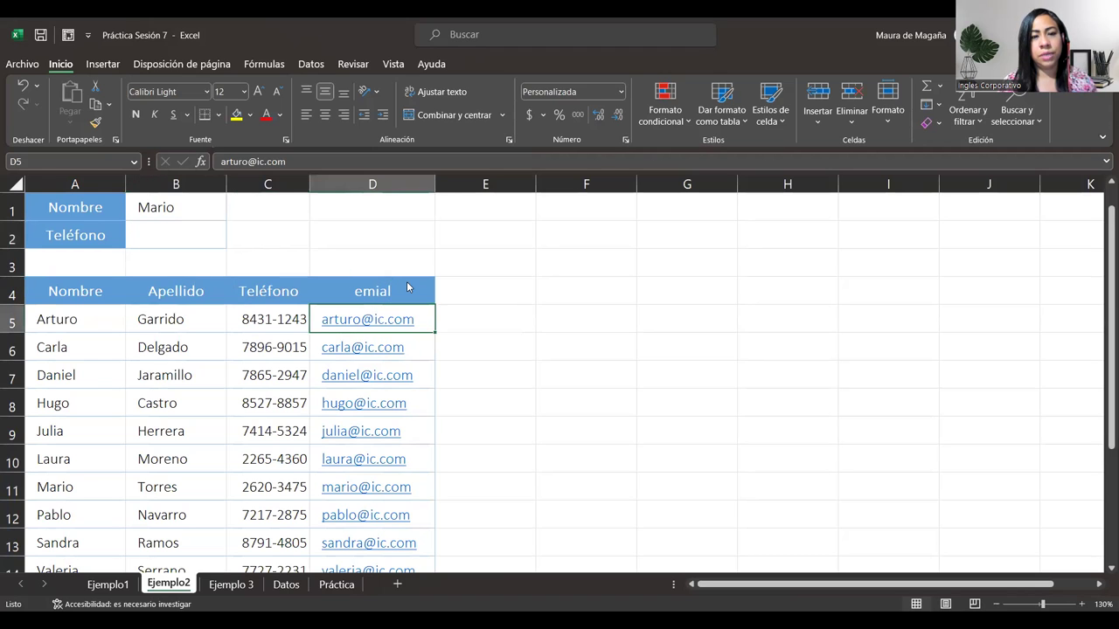
click(793, 37)
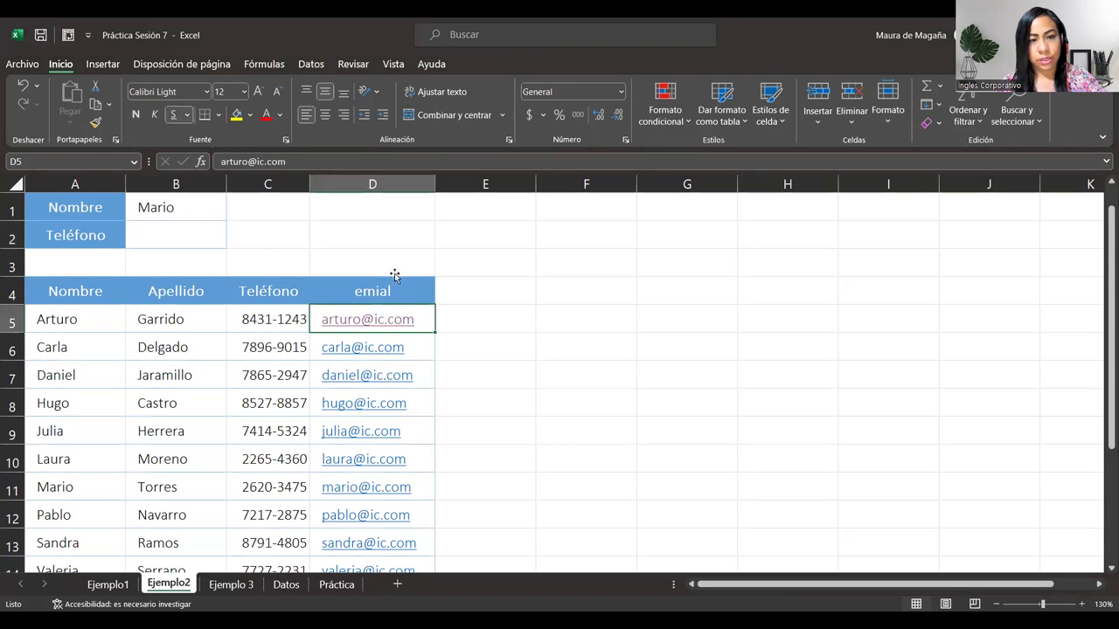
key(Up)
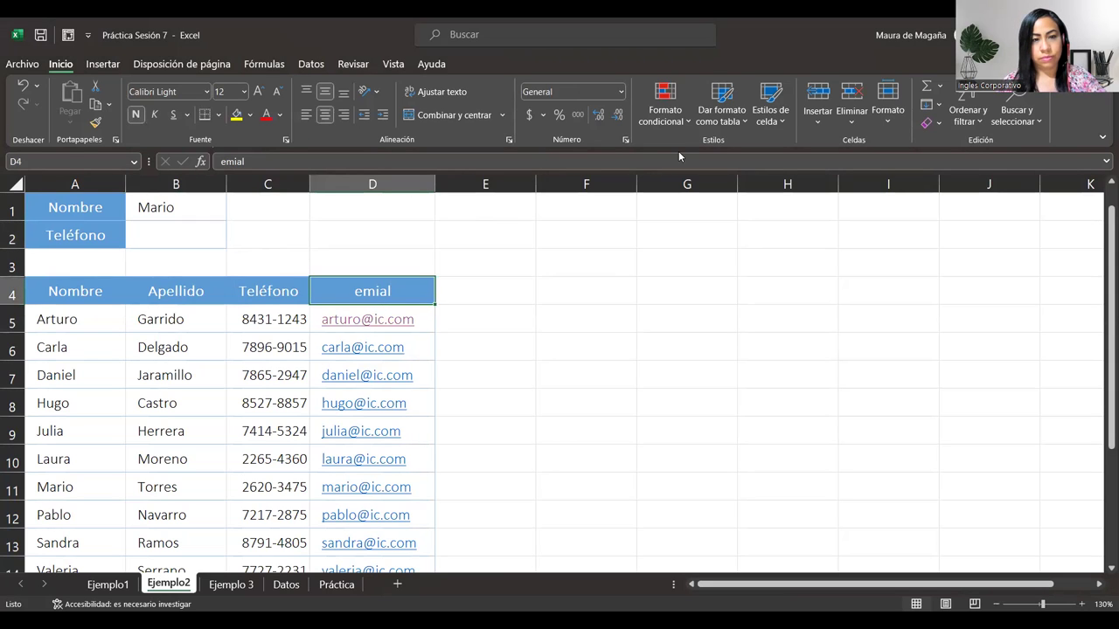
click(262, 162)
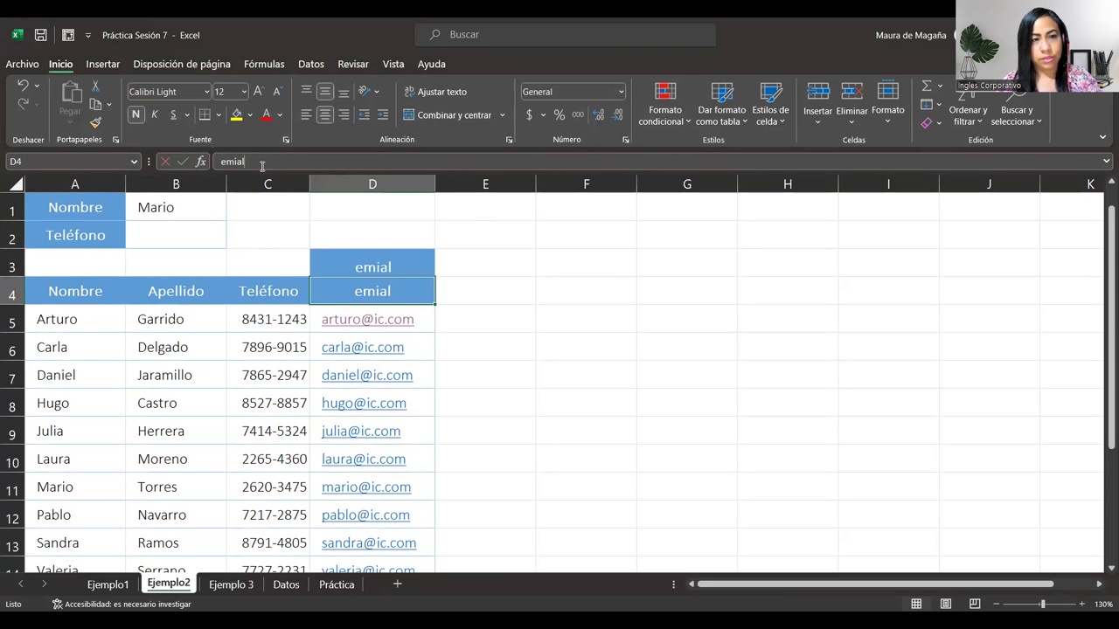
key(BackSpace)
key(BackSpace)
key(BackSpace)
text(ail)
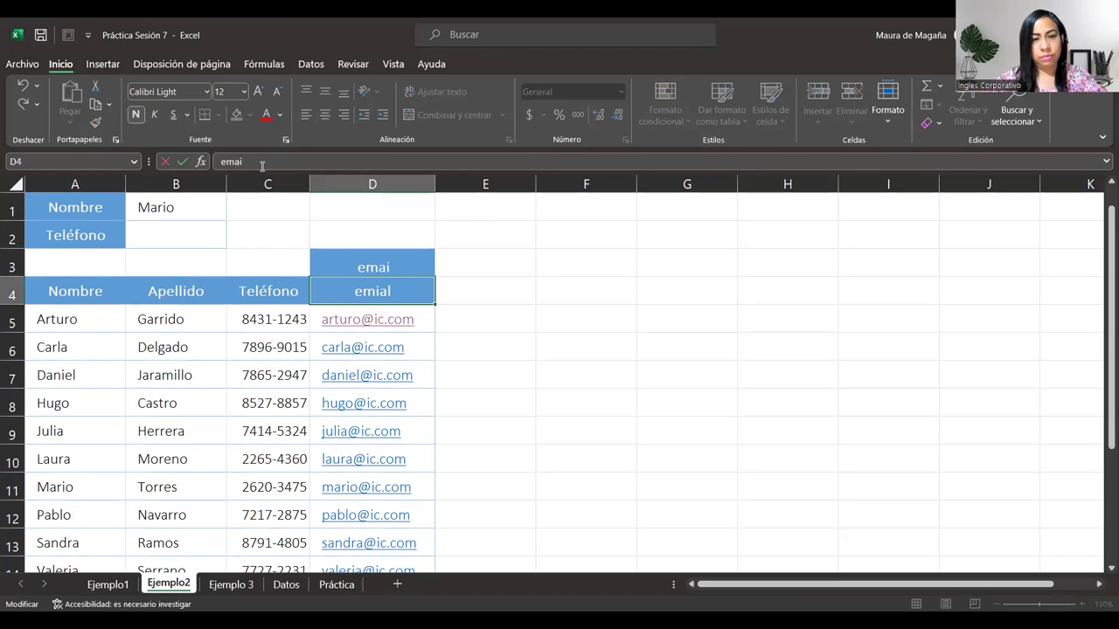
key(Return)
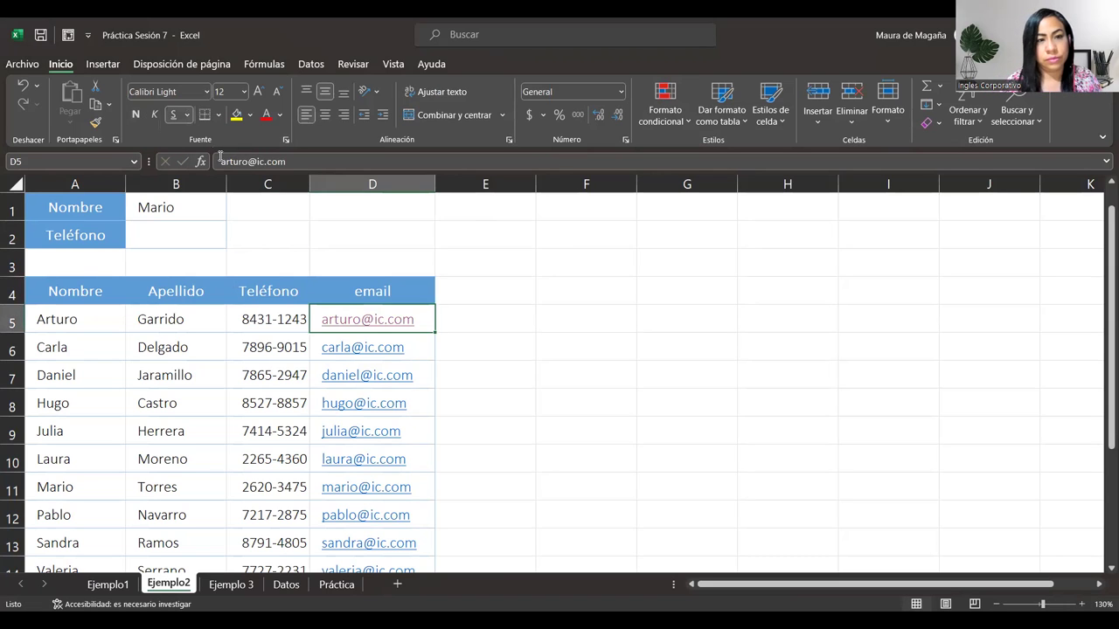
- Change the D4 header to e-mail and re-enter the existing address in D5 without altering its text
key(Up)
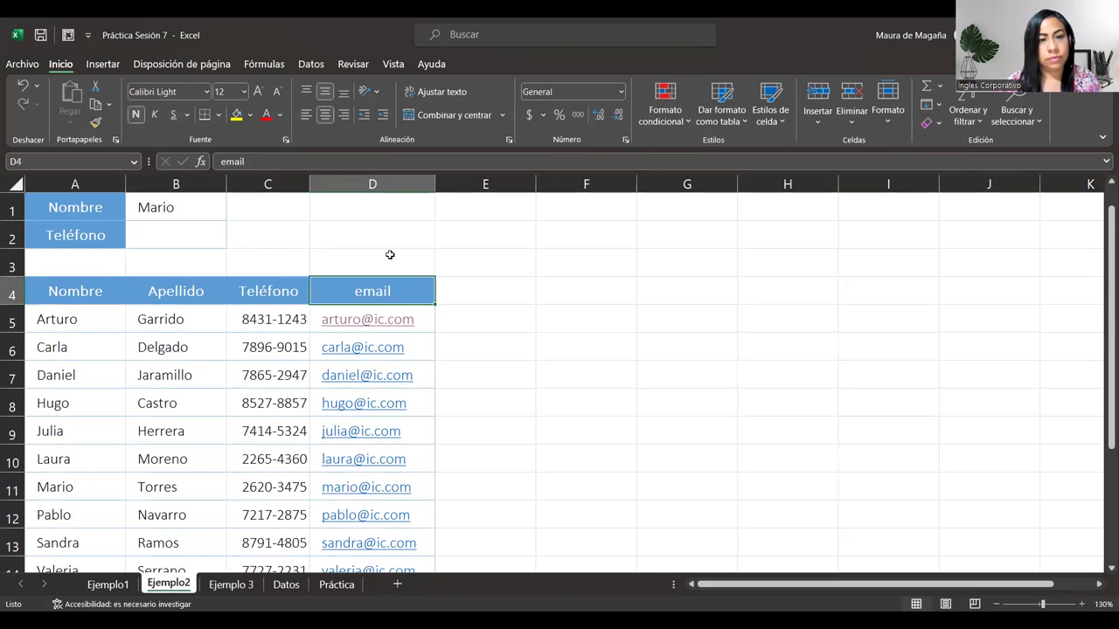
click(229, 161)
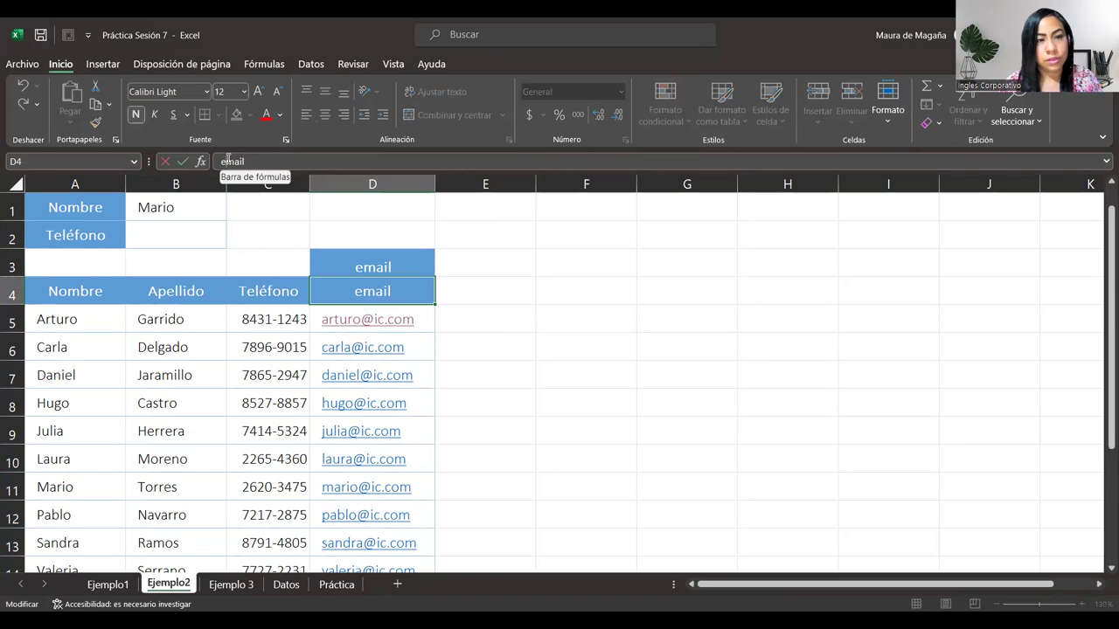
text(-)
key(Return)
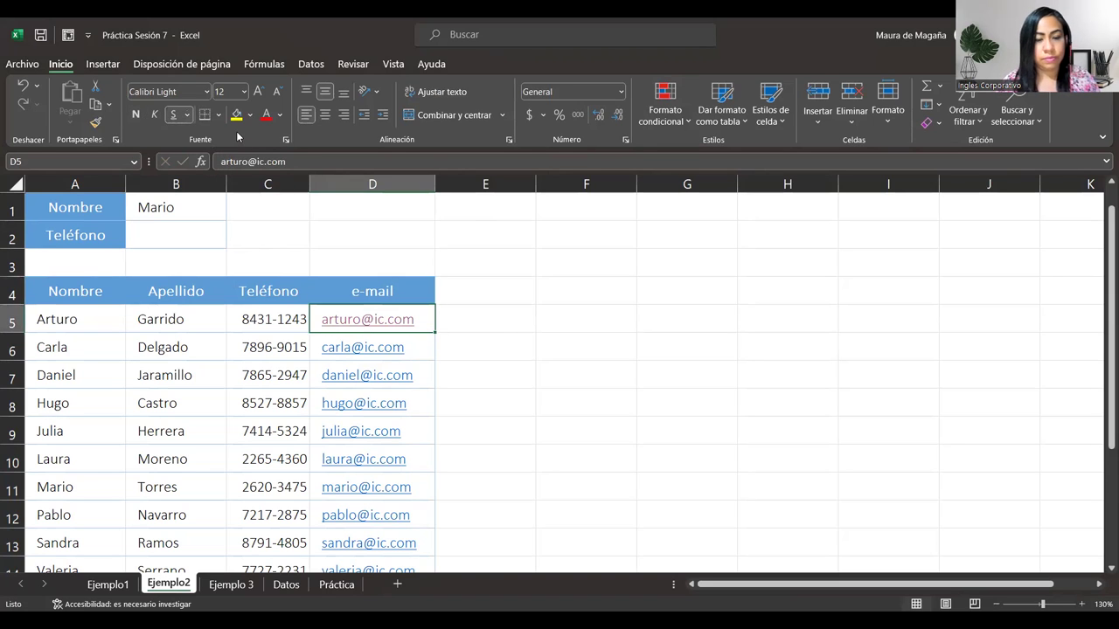
key(F2)
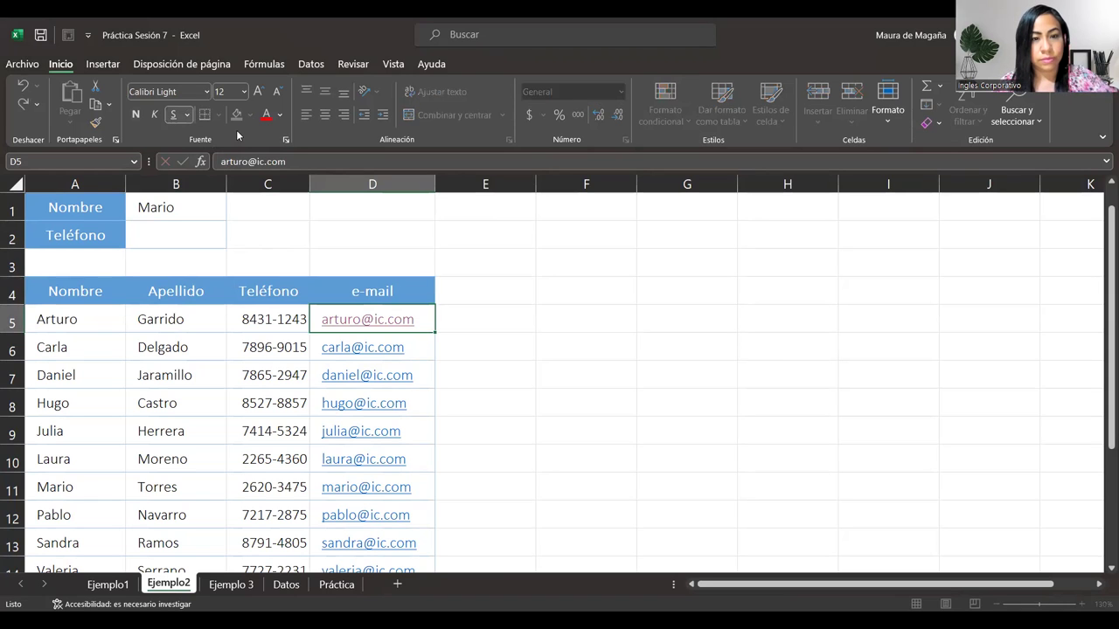
key(Return)
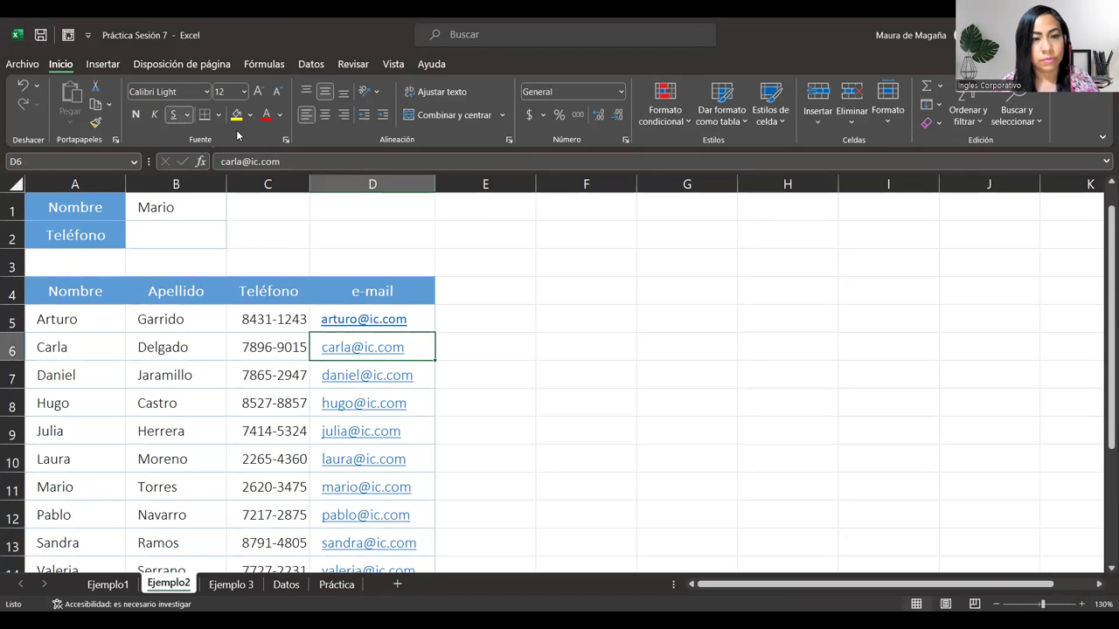
click(163, 240)
click(163, 240)
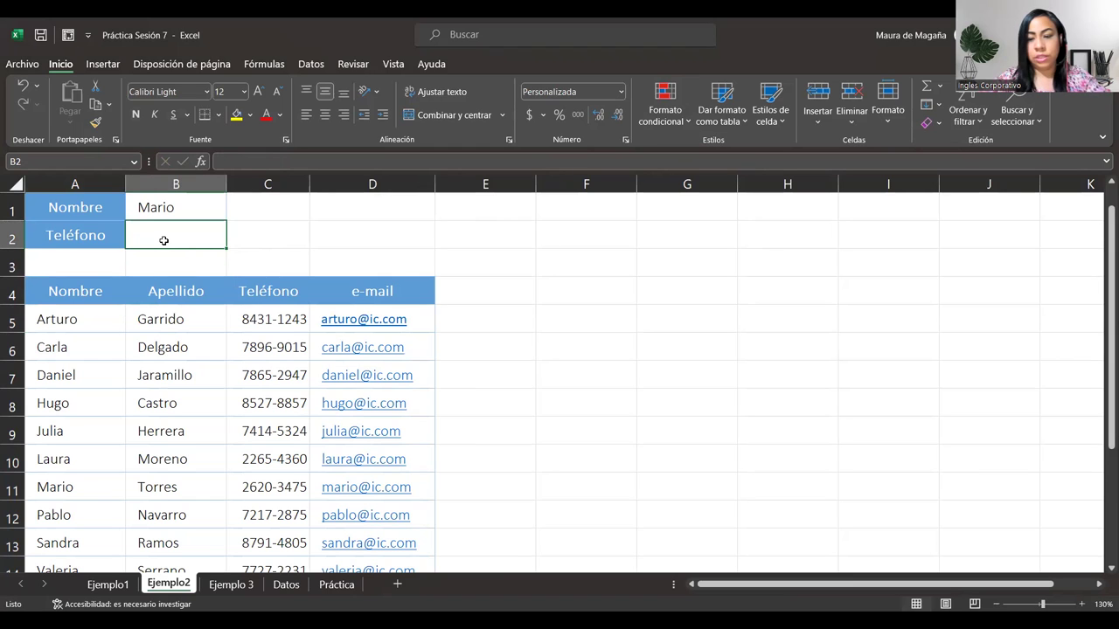
key(Up)
key(BackSpace)
key(Escape)
key(Down)
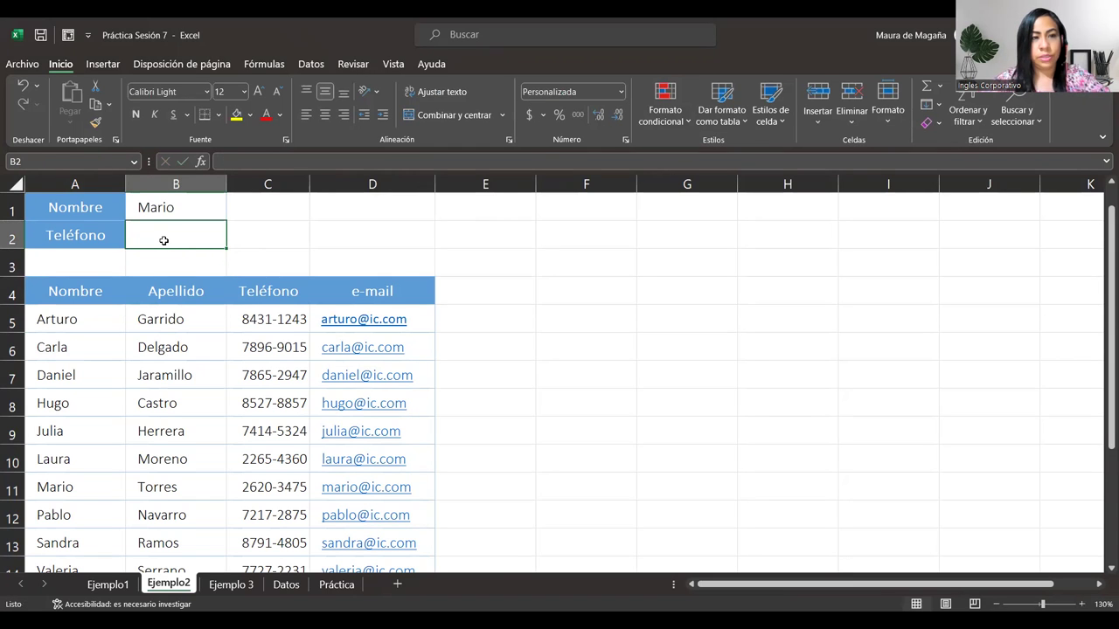
- Start a BUSCARV formula in B2, using the name cell B1 as the lookup value
key(Up)
text(=)
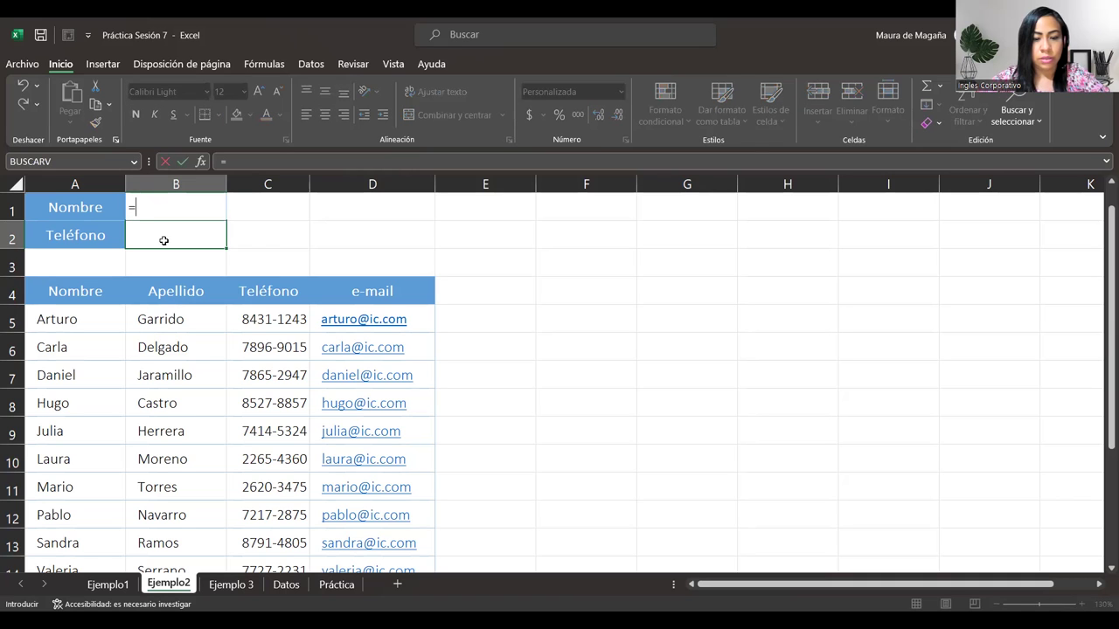
text(buscar)
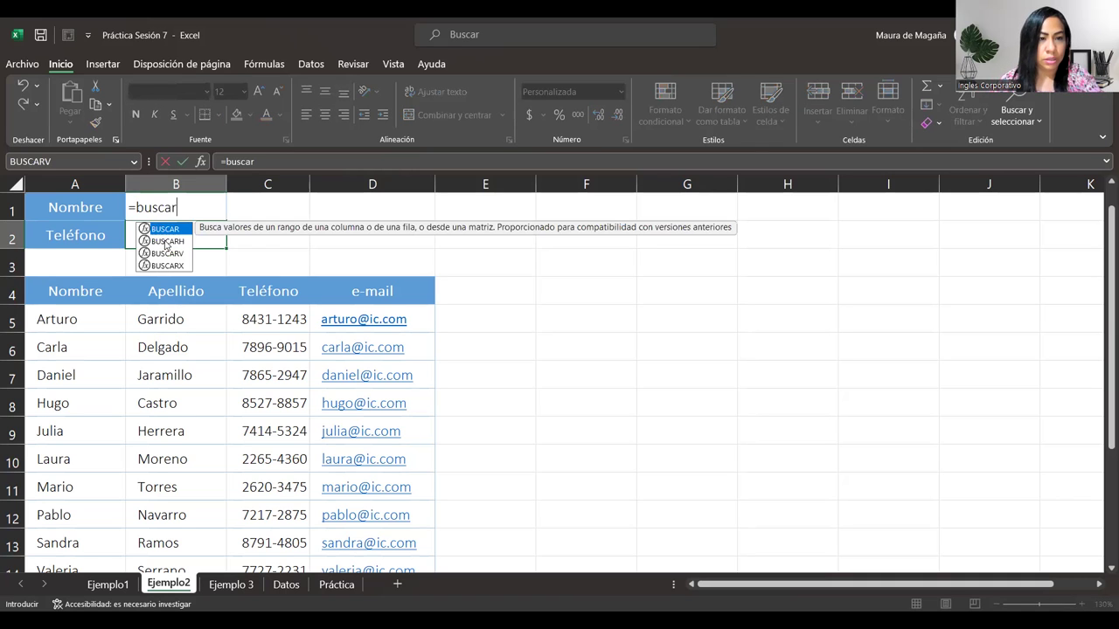
key(Down)
key(Down)
key(Tab)
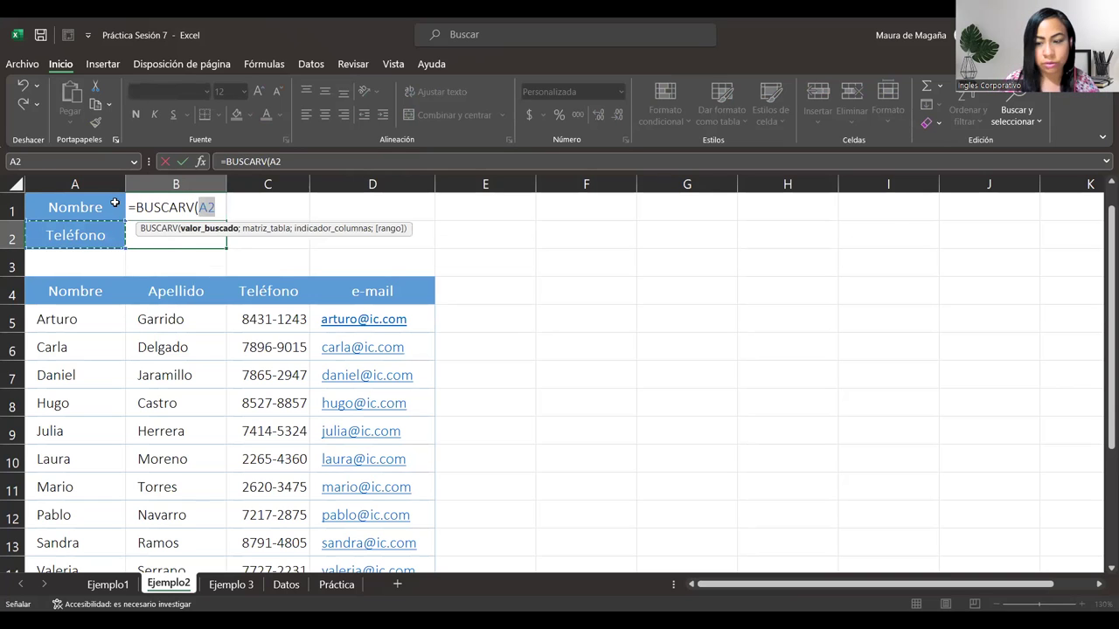
key(Up)
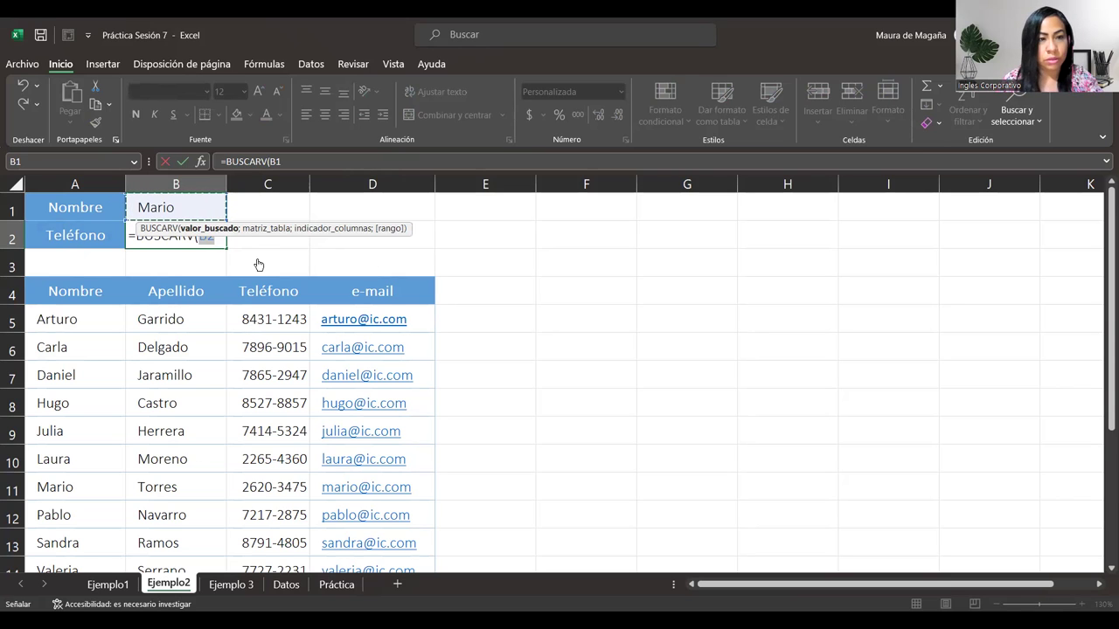
- Add the contact table A4:D14, headers included, as the table range of the BUSCARV formula
text(;)
click(50, 294)
key(shift+Right)
key(shift+Right)
key(shift+Right)
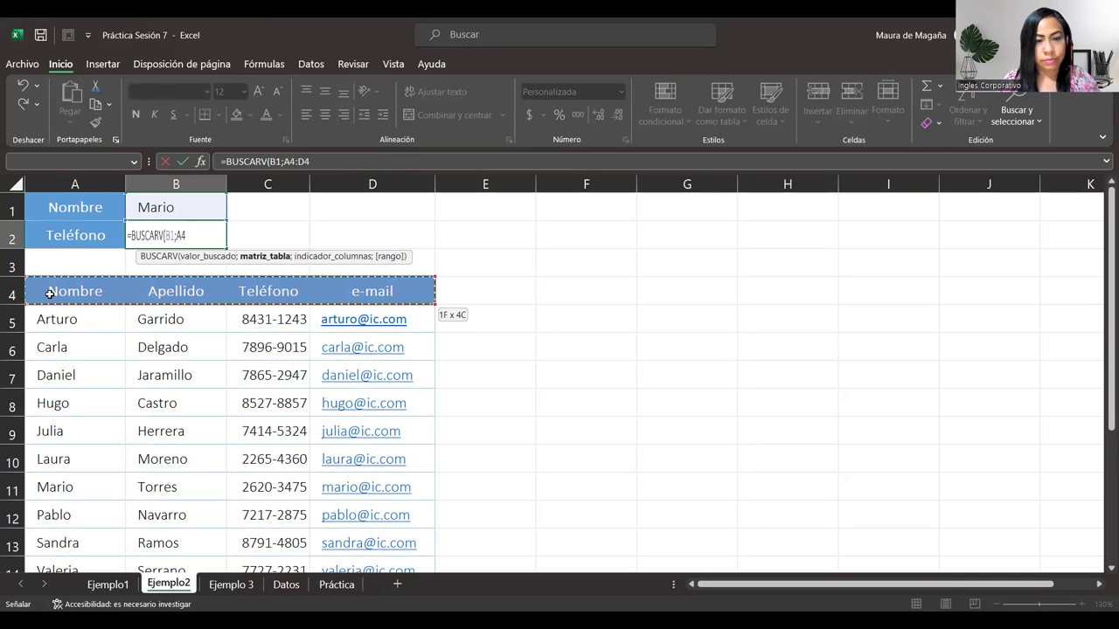
key(ctrl+shift+Down)
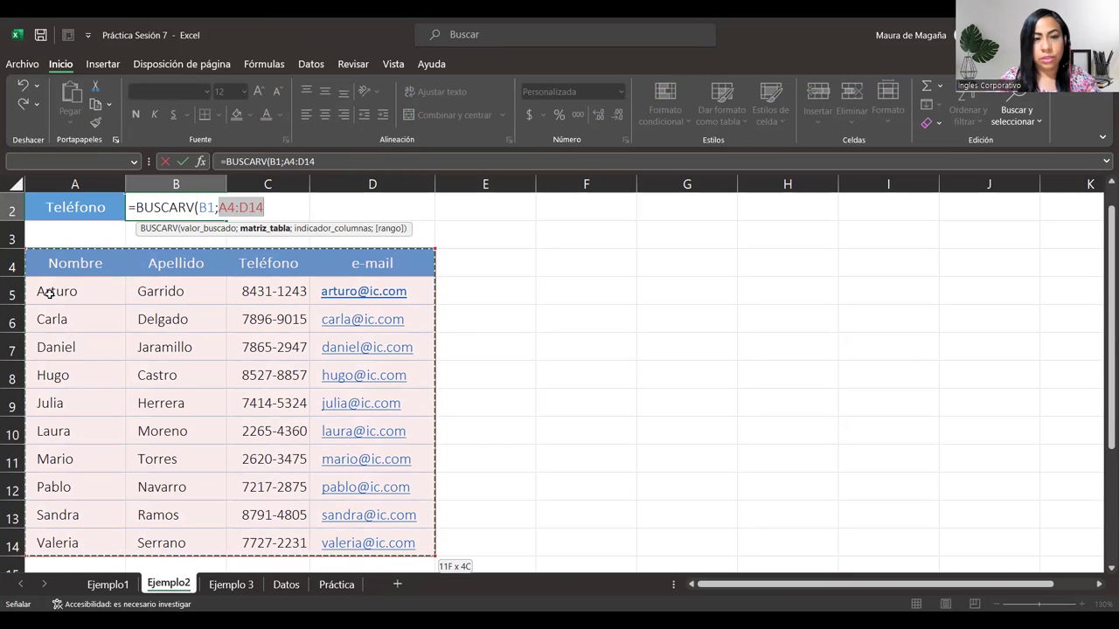
- Complete the phone lookup formula with column index 3 and exact match 0, and enter it in B2
text(;)
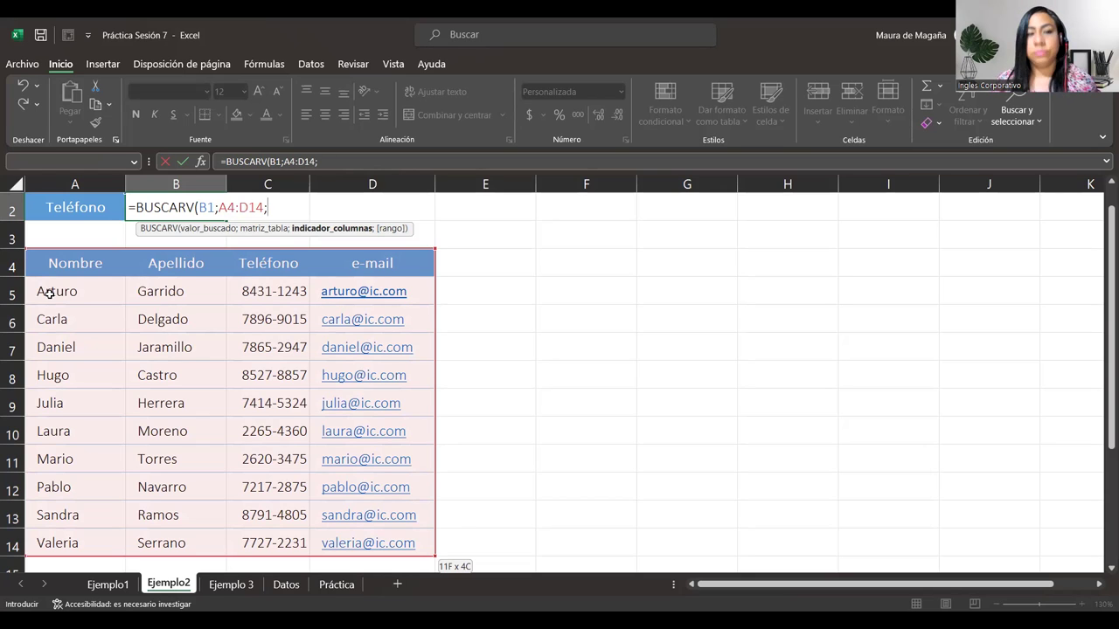
text(3)
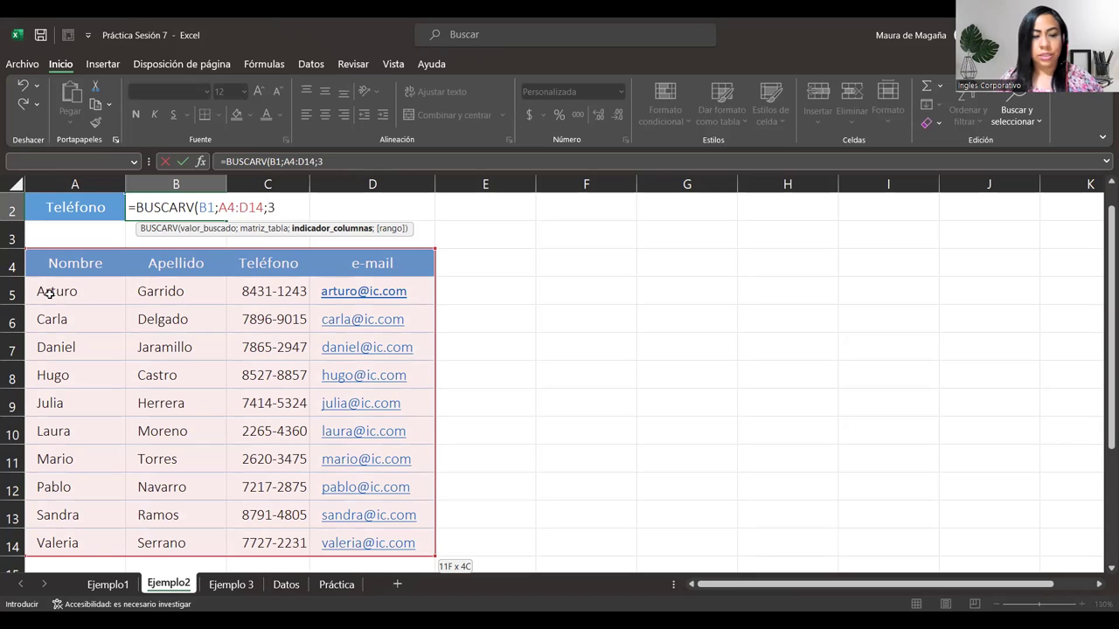
text(;)
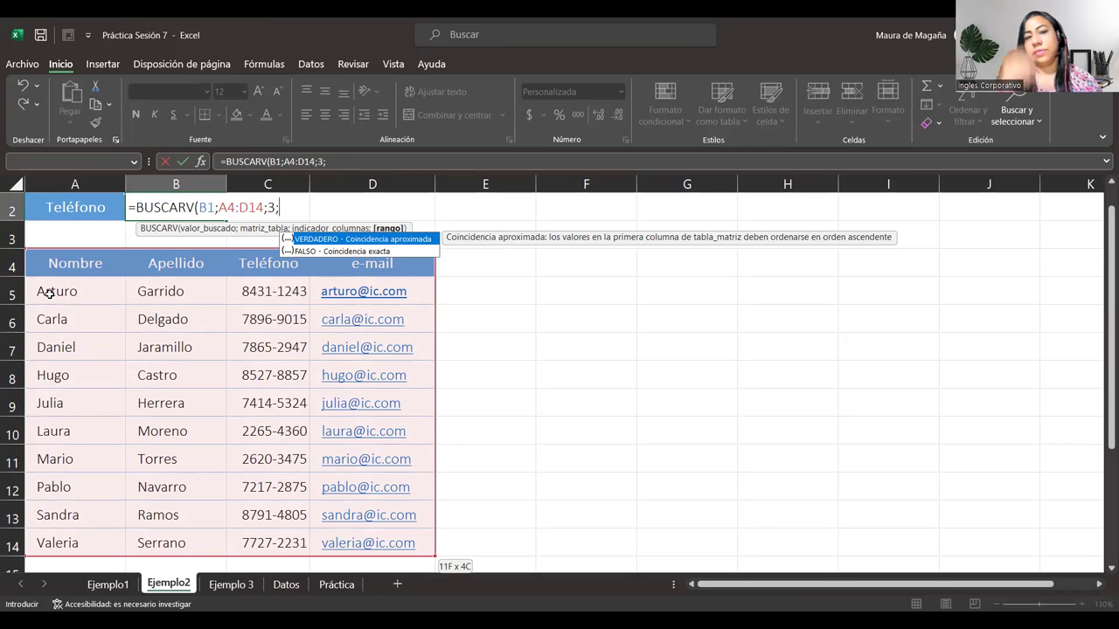
text(0)
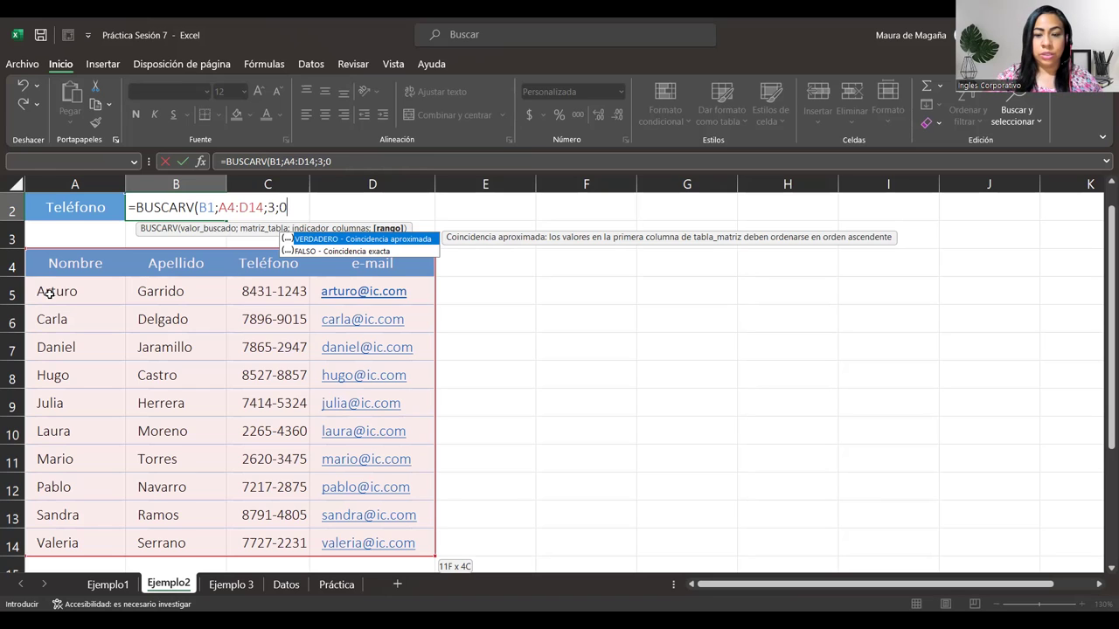
text())
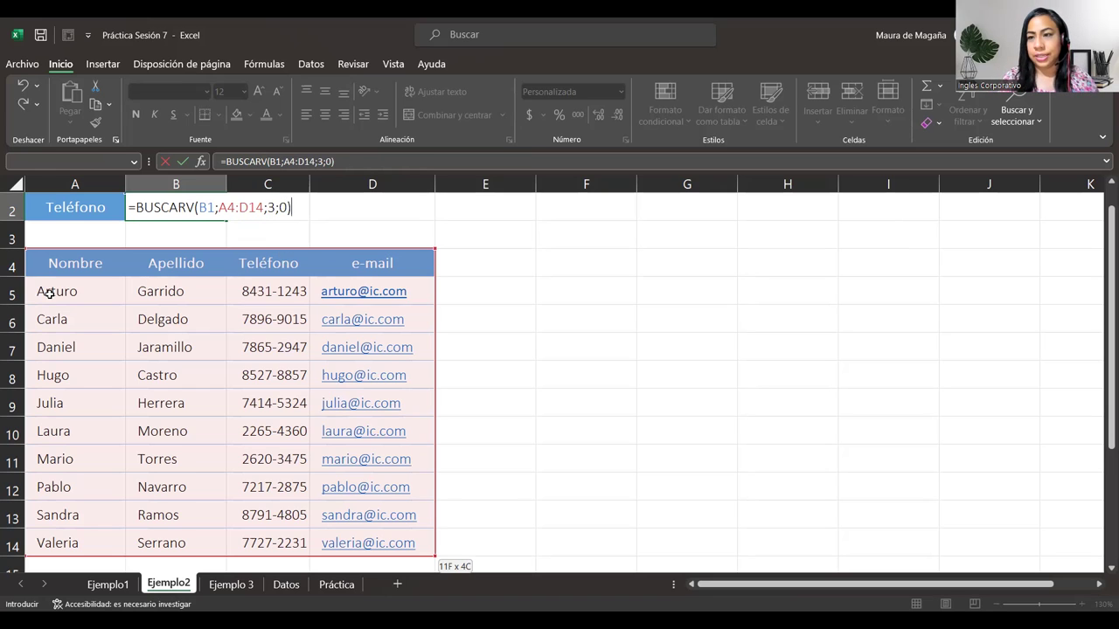
drag(1104, 257, 1101, 221)
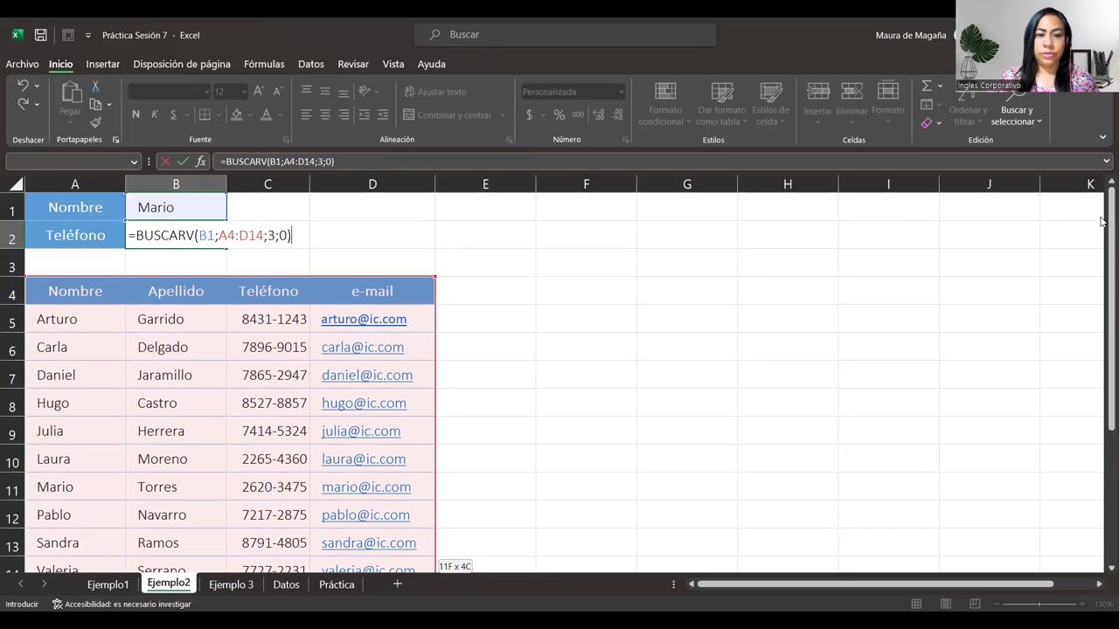
key(Return)
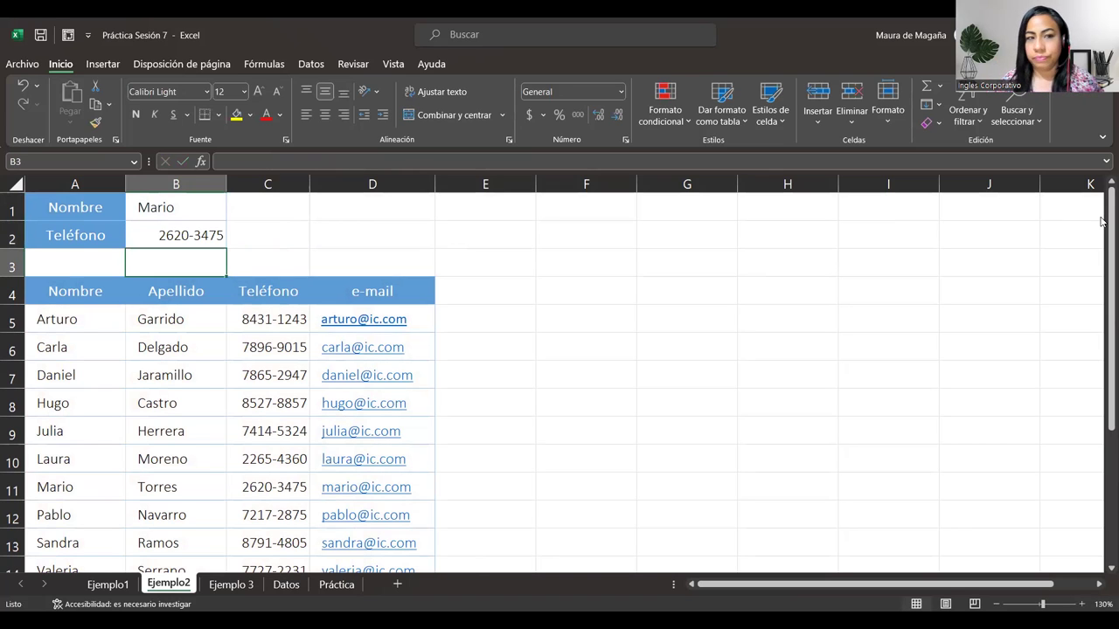
- Test the phone lookup by replacing the name in B1 with the contact name from row 7
key(Up)
key(Up)
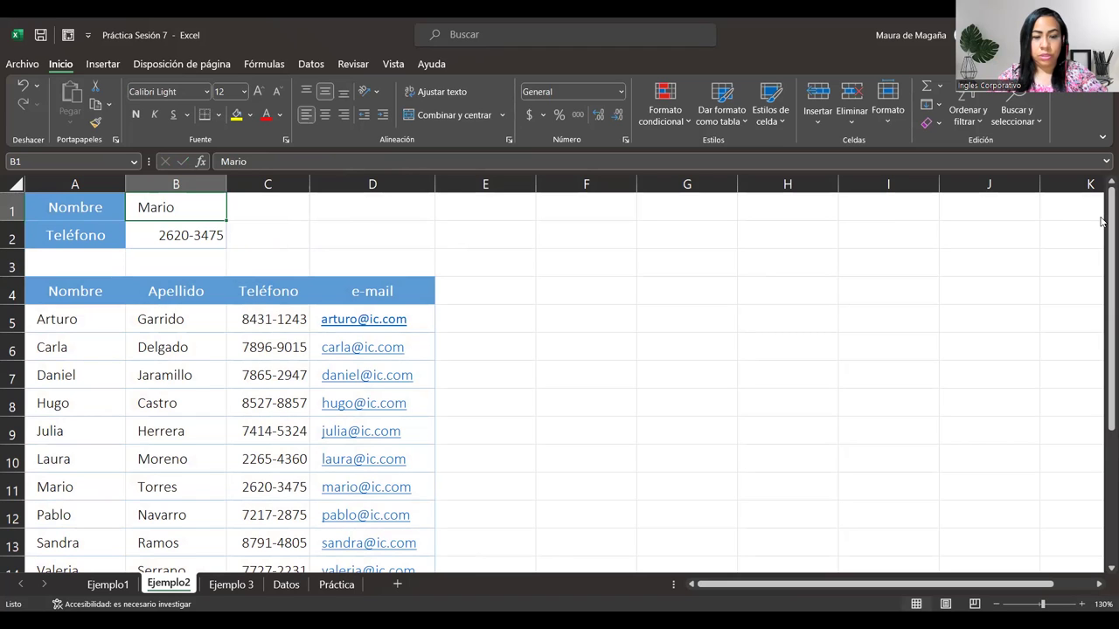
text(Daniel)
key(Return)
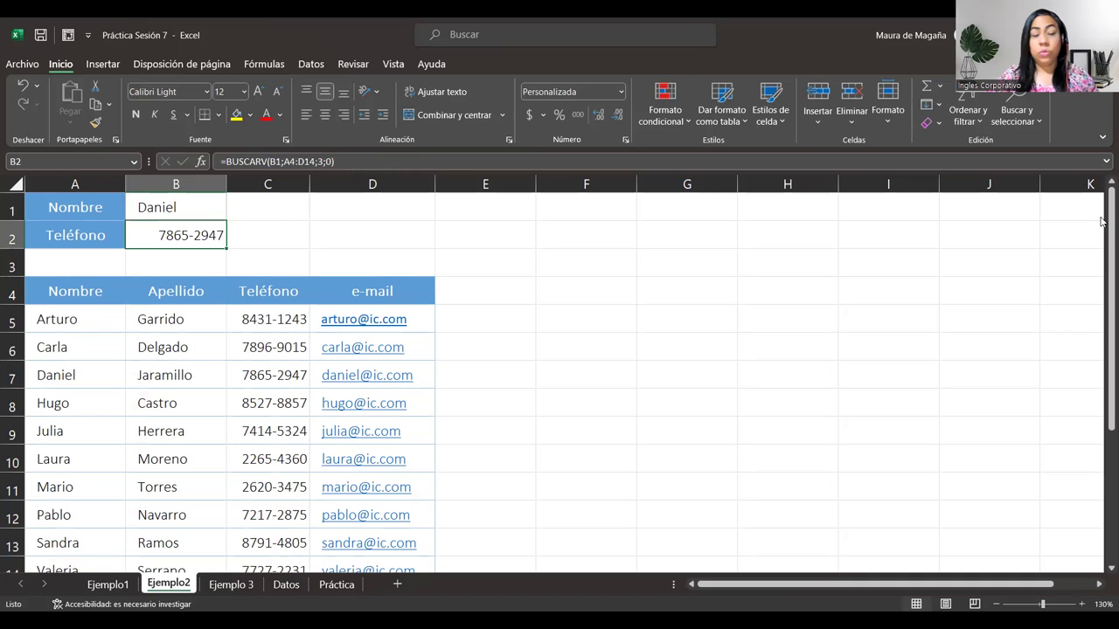
- Test the phone lookup by entering a first name in B1 that is missing from the contact table
key(Up)
text(Maura)
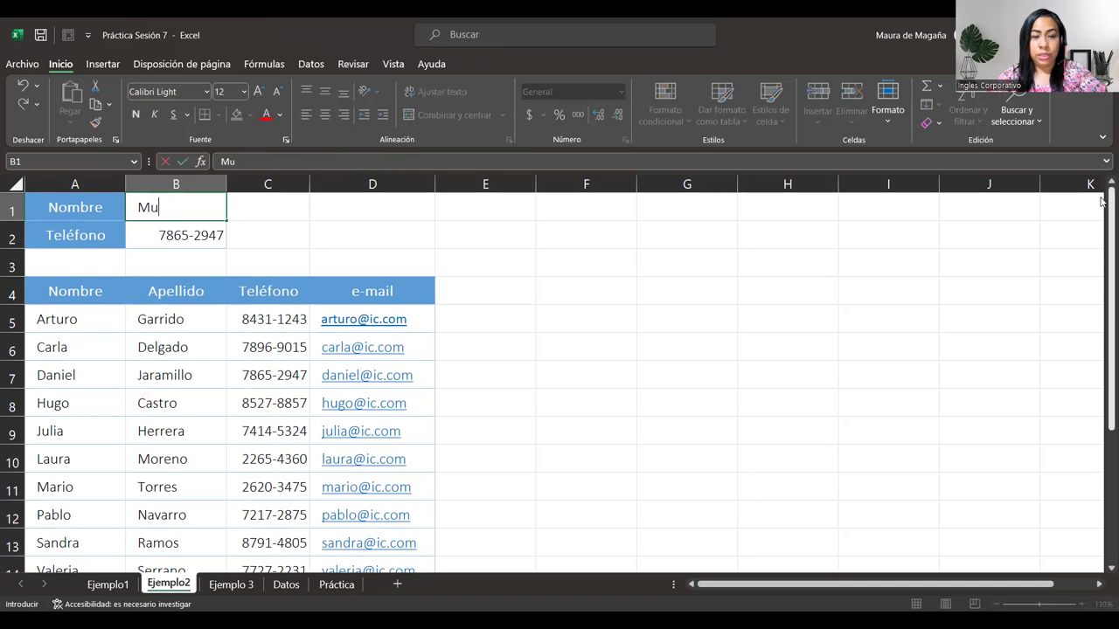
key(BackSpace)
key(BackSpace)
key(BackSpace)
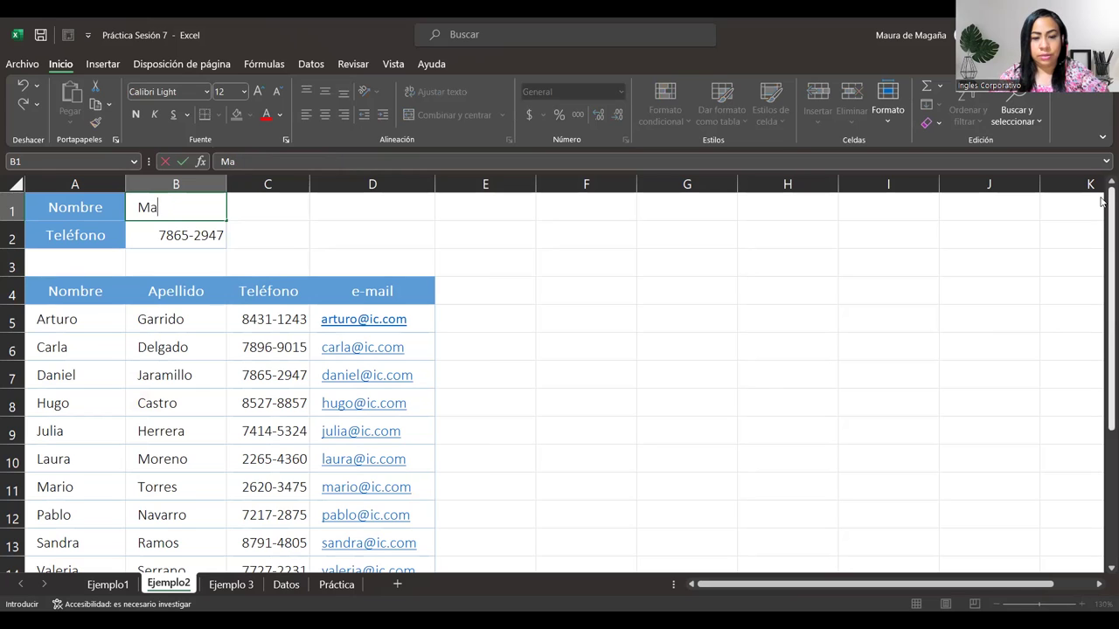
text(ura)
key(Return)
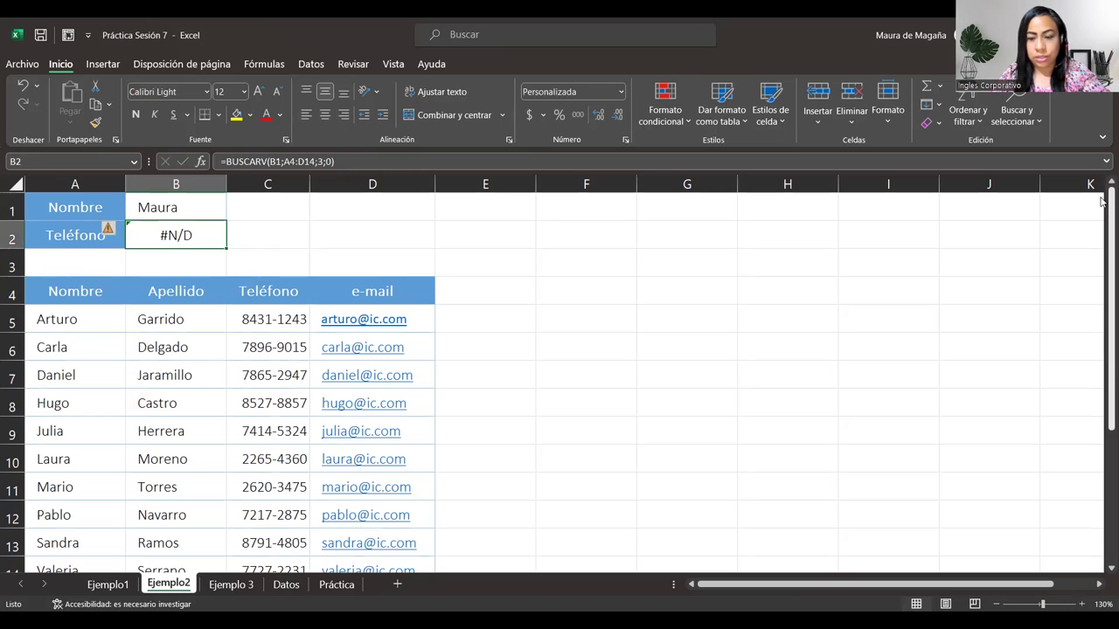
- Enter the contact name from row 9 in B1 as the name to look up
key(Up)
text(Julia)
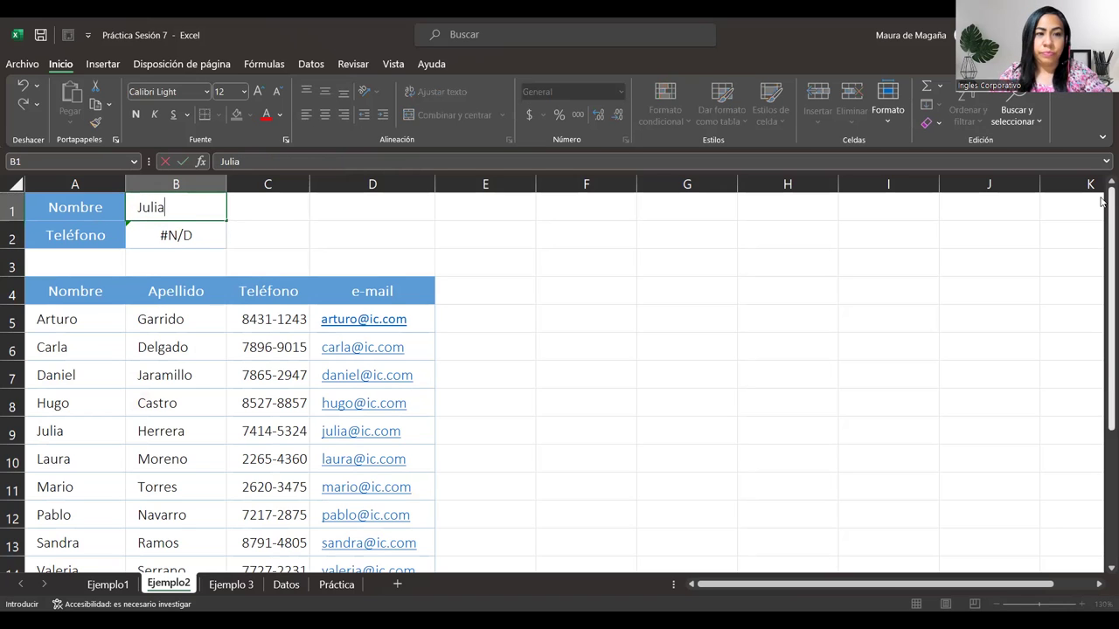
key(Return)
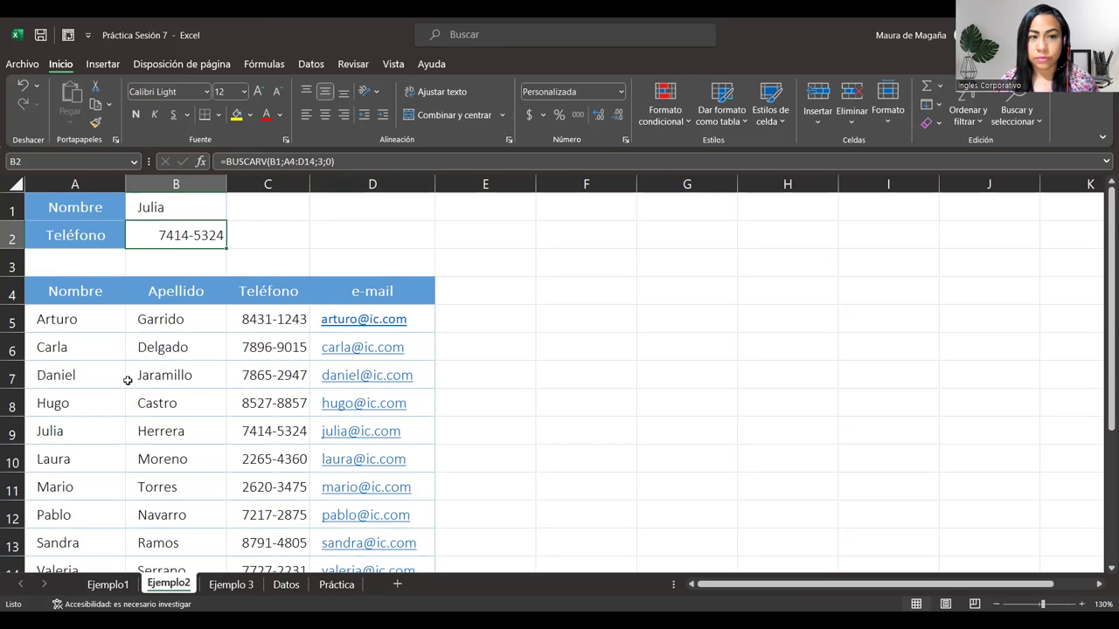
- Examine the codes and the blank Accesorio and Costo cells on Ejemplo 3, check the source table on Datos, and return to Ejemplo 3
click(243, 592)
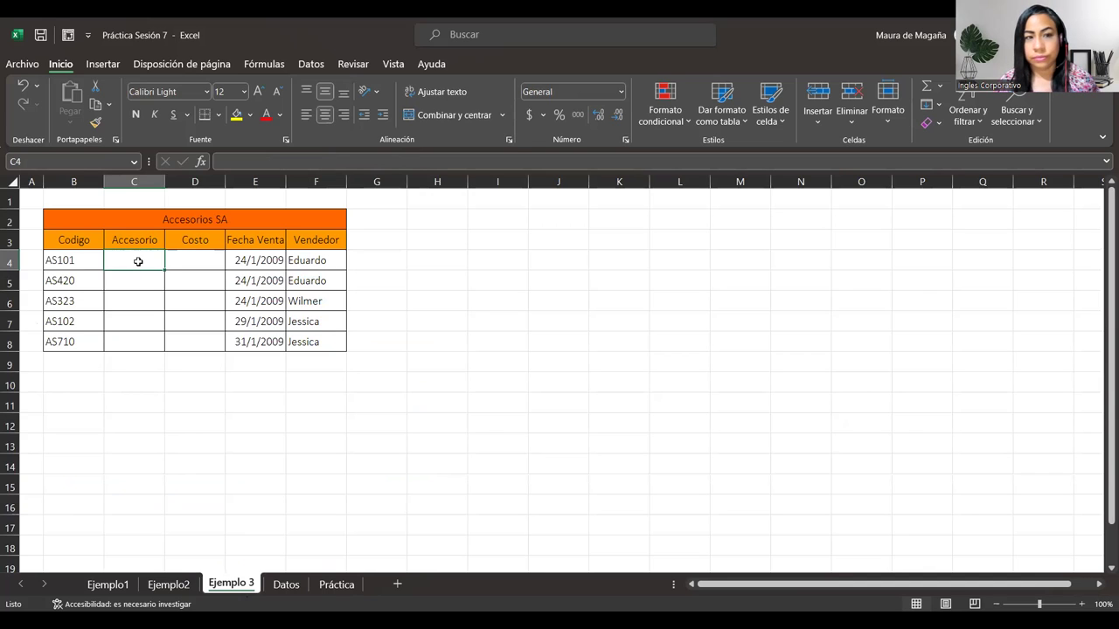
click(75, 257)
drag(74, 257, 88, 344)
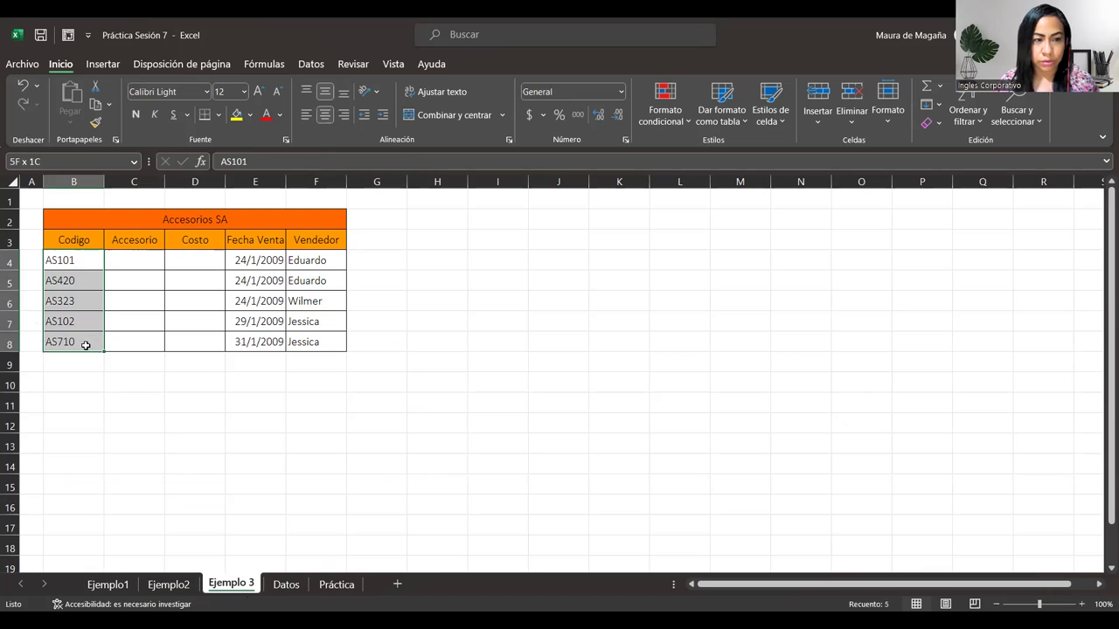
click(132, 259)
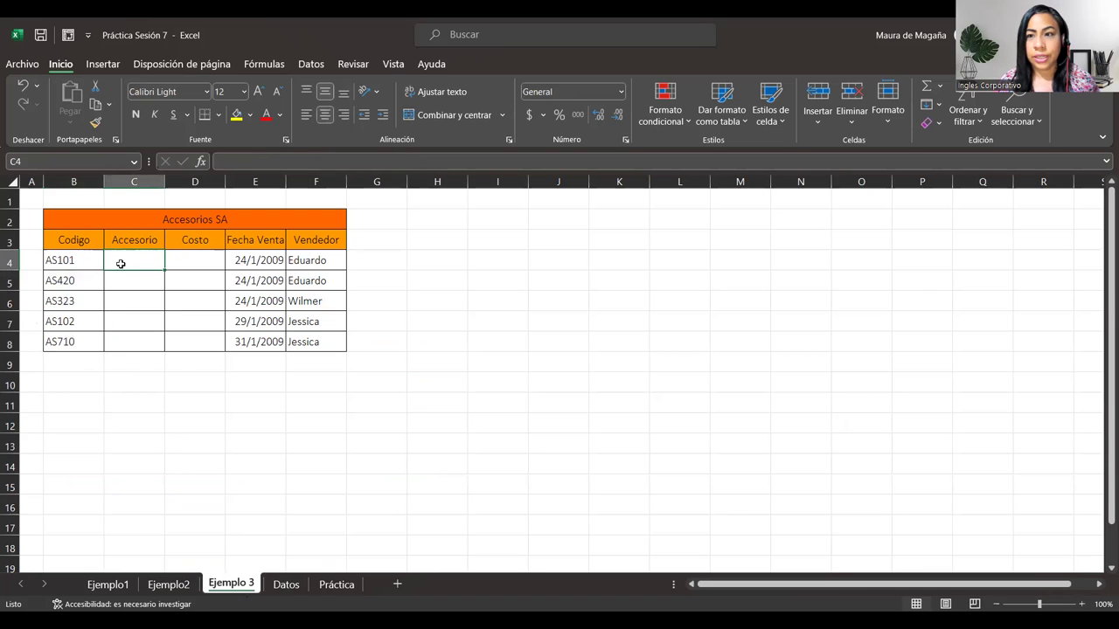
click(210, 265)
click(135, 255)
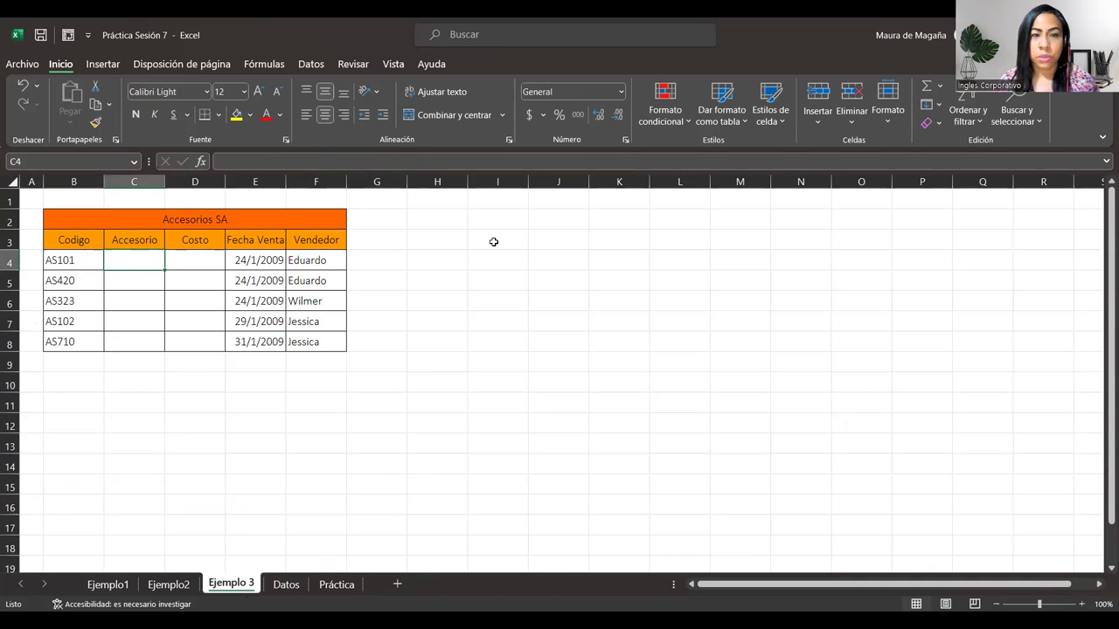
drag(1101, 291, 1101, 175)
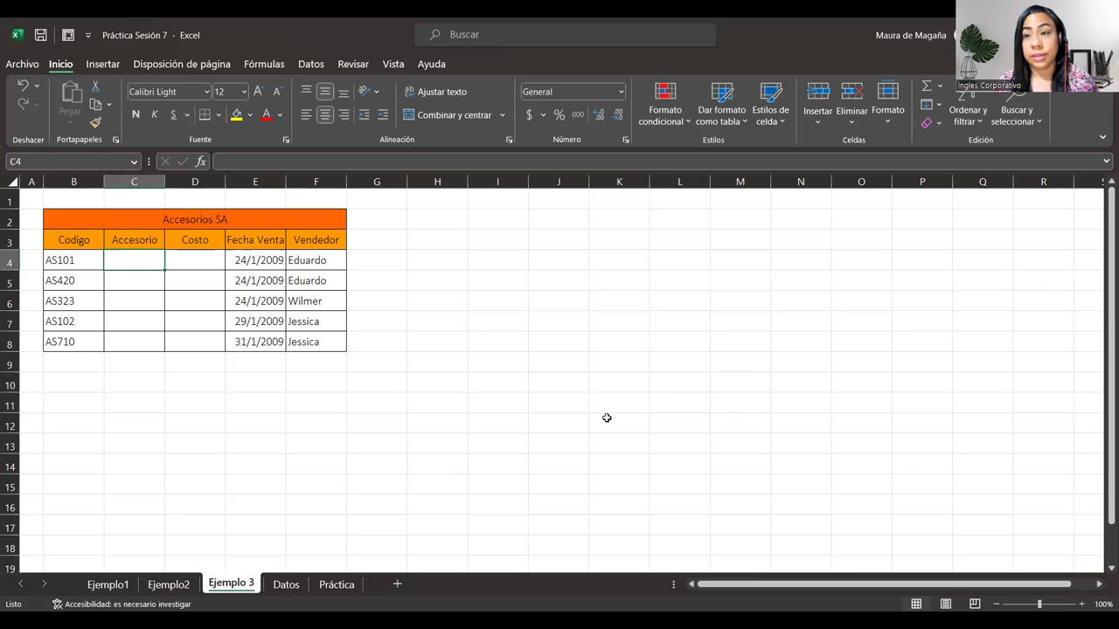
click(294, 586)
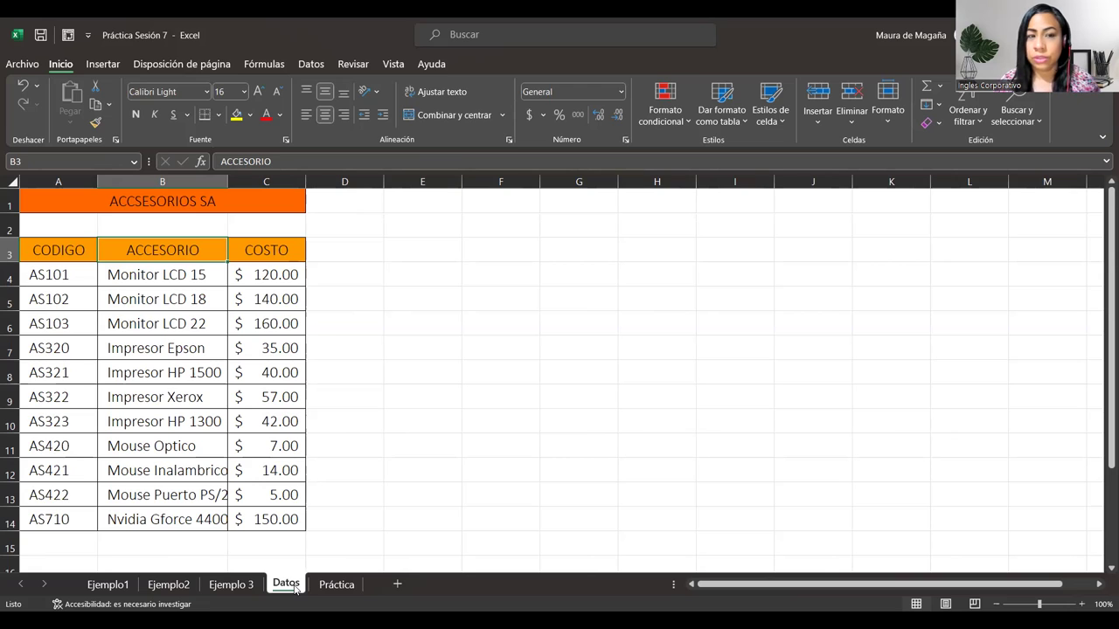
click(232, 584)
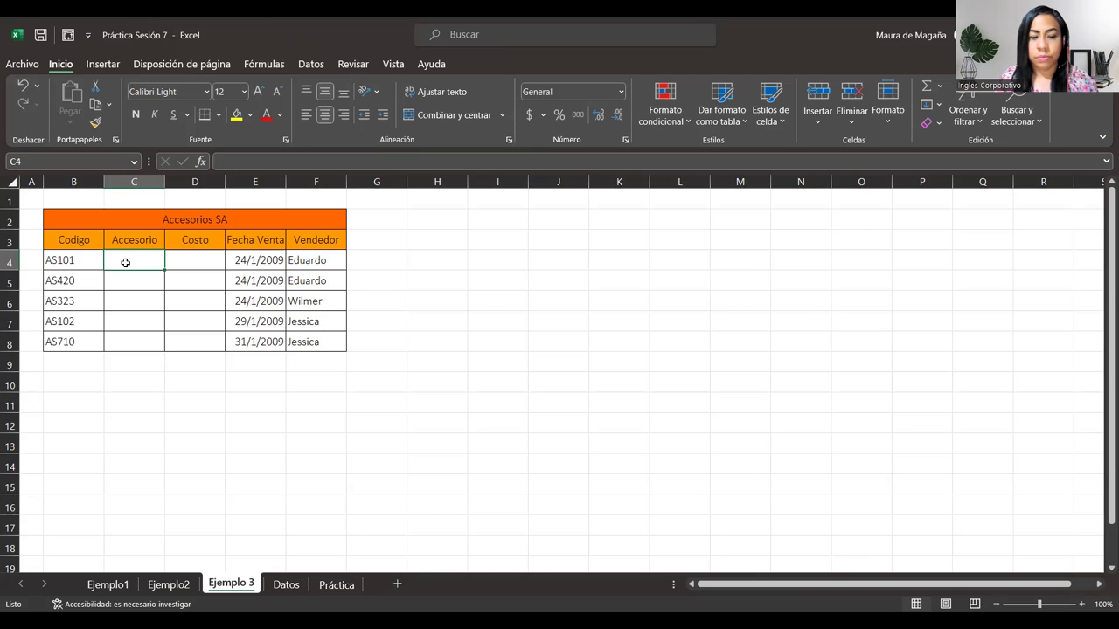
text(=)
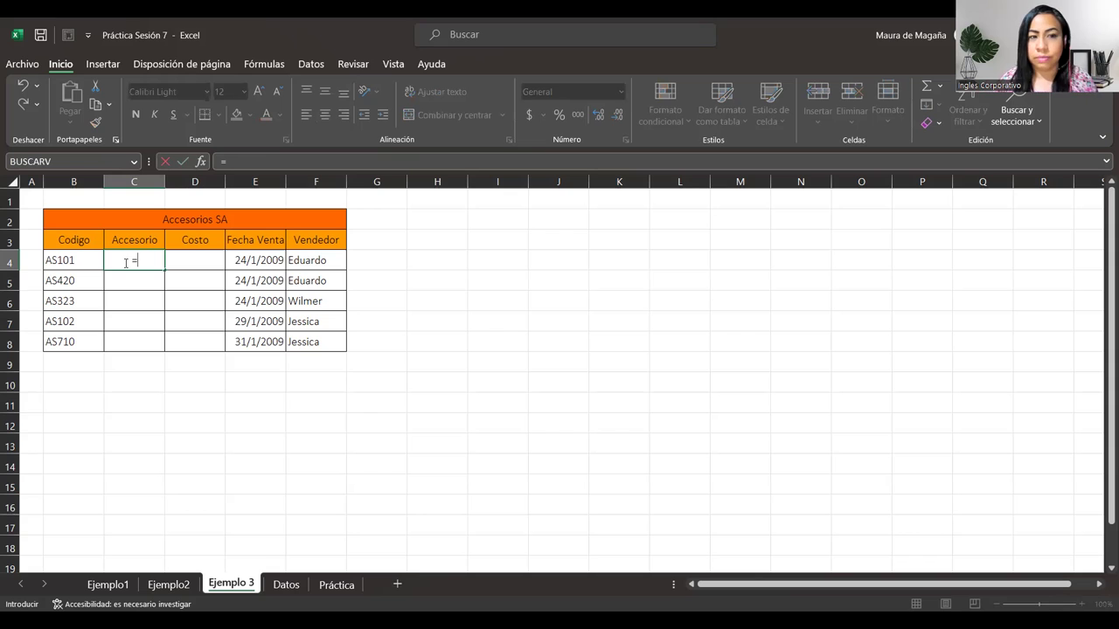
text(BUSCARV()
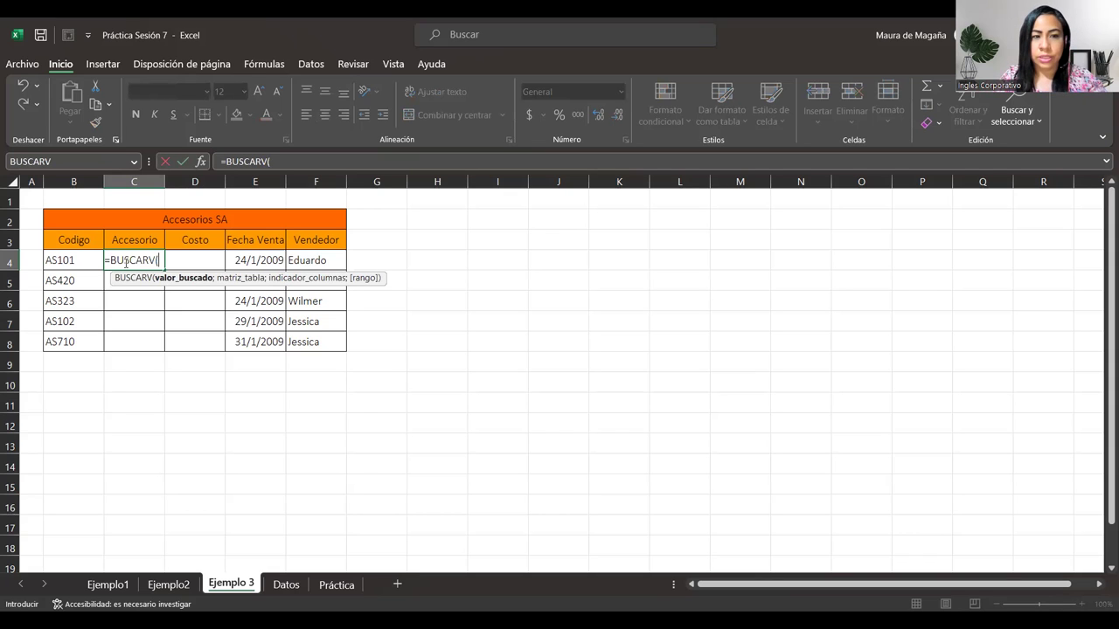
key(Escape)
- Enlarge the Ejemplo 3 sheet's view to 150% and right-align cell C4
click(1082, 604)
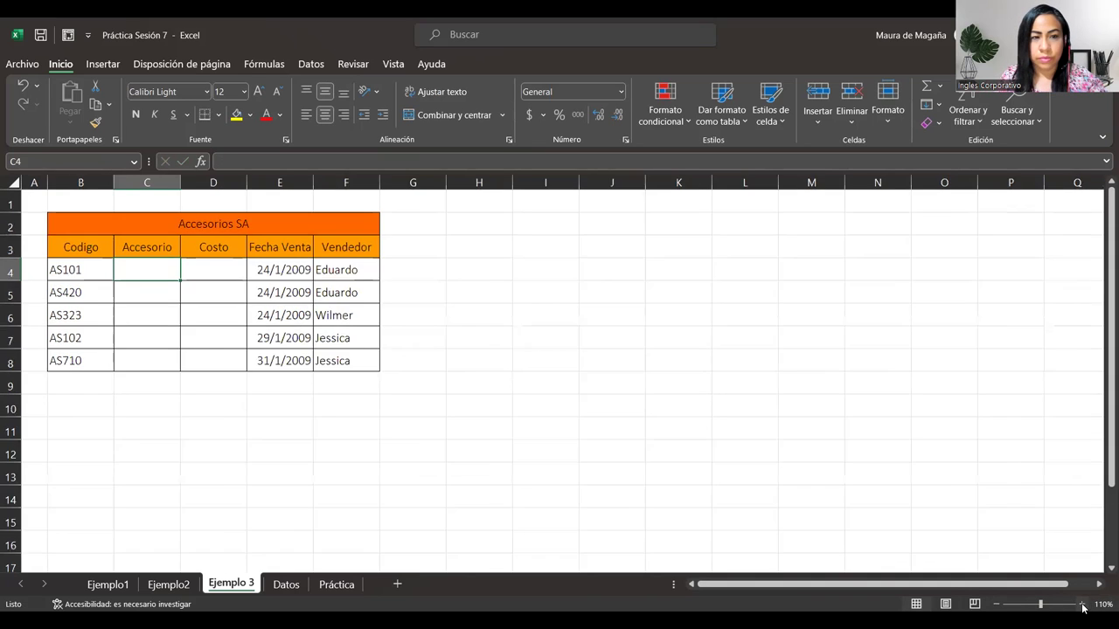
click(1082, 604)
click(1082, 603)
click(1082, 604)
click(1082, 604)
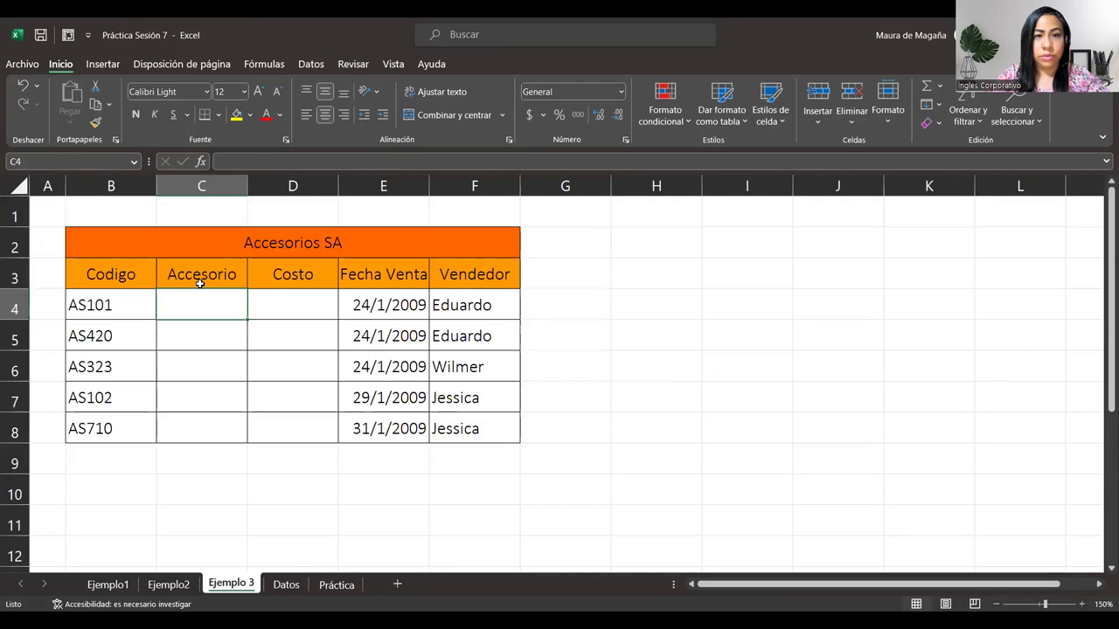
text(=)
key(Escape)
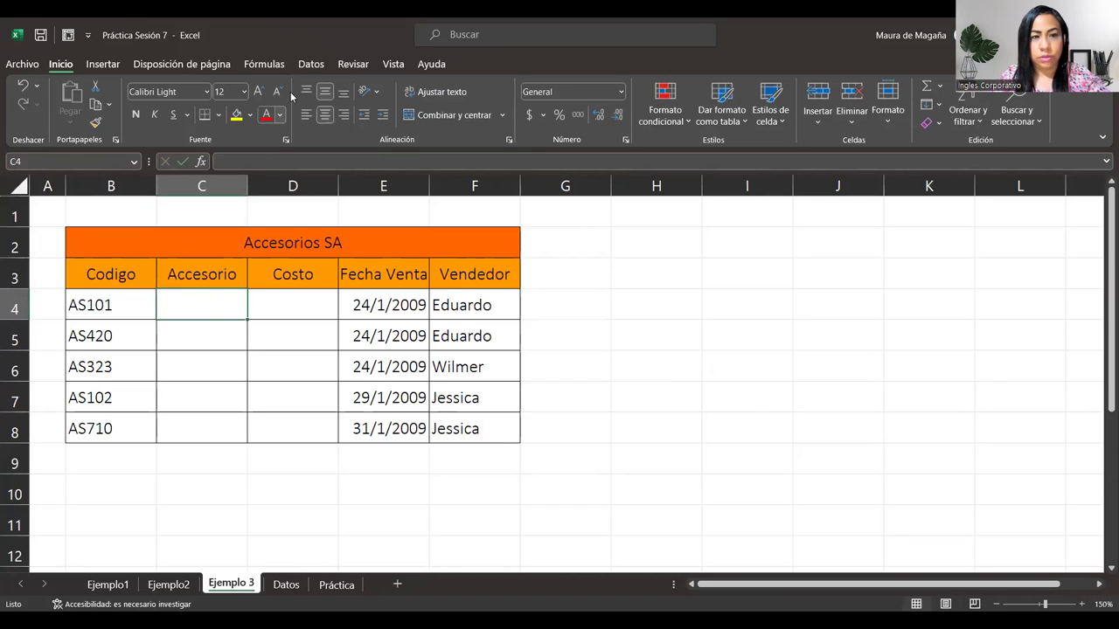
click(343, 114)
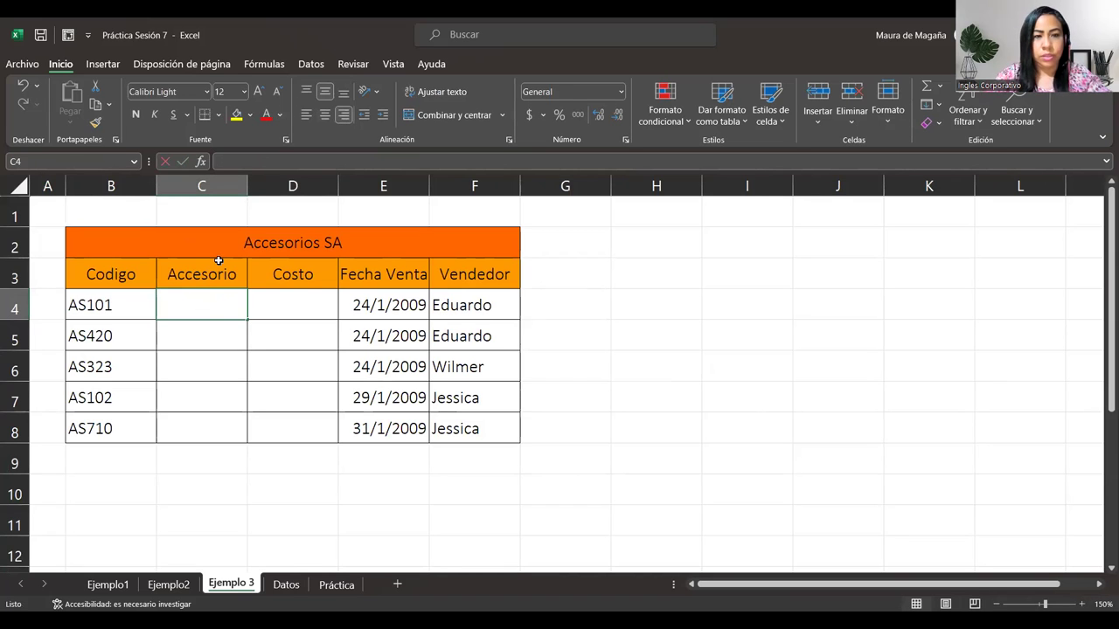
- Start a BUSCARV formula in C4 of Ejemplo 3, using the code cell B4 as the lookup value
text(=nuscar)
key(BackSpace)
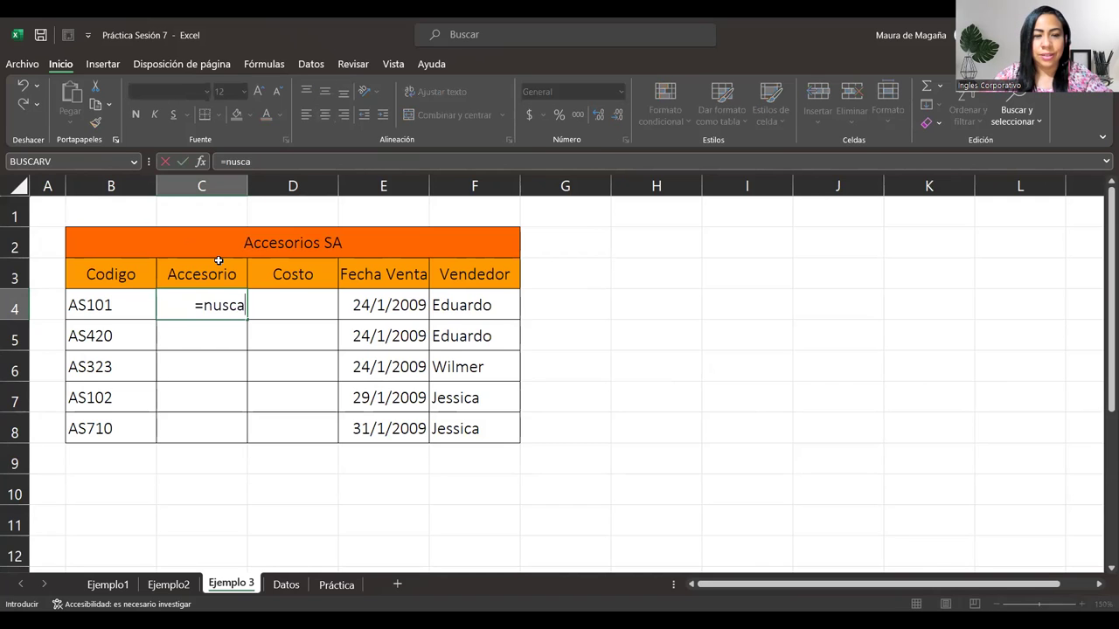
key(BackSpace)
key(BackSpace)
key(BackSpace)
key(BackSpace)
key(BackSpace)
text(busca)
key(Tab)
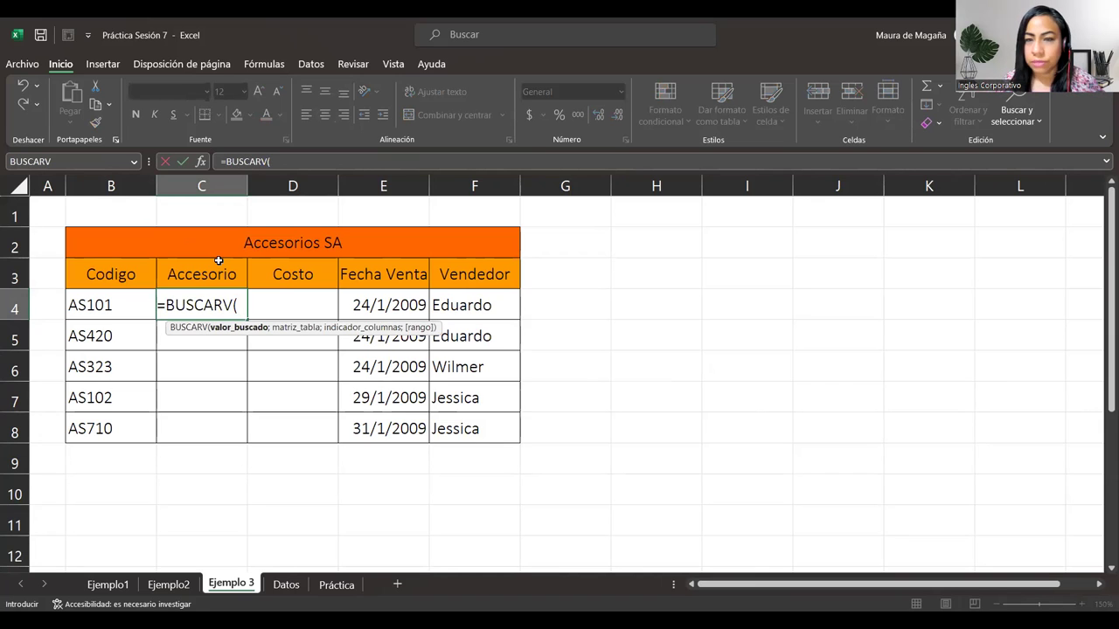
click(90, 303)
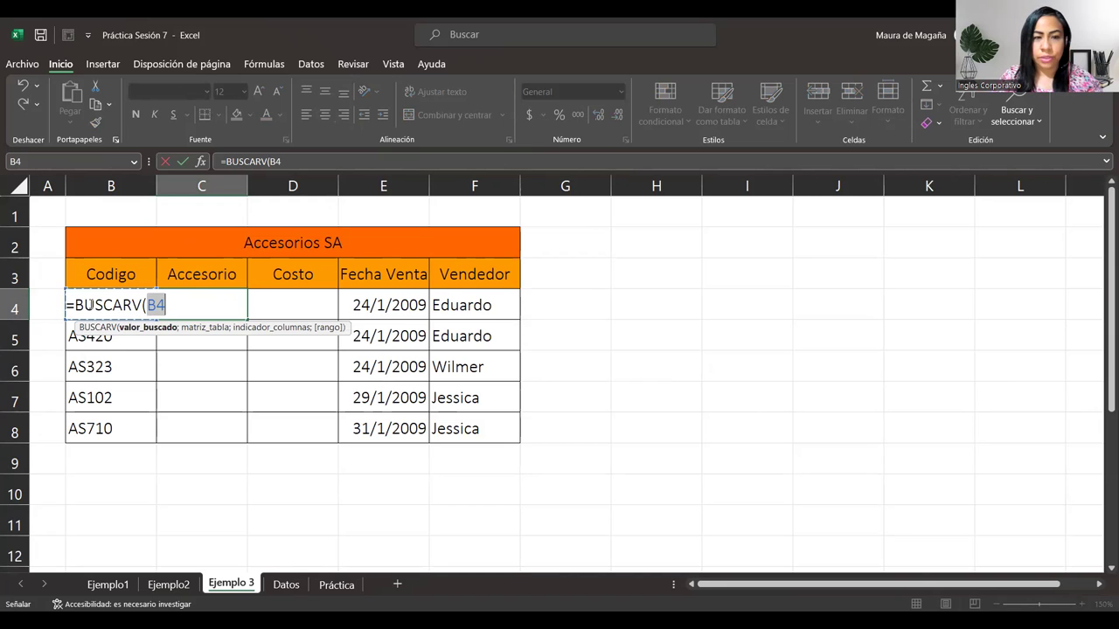
- Set the formula's table range to A3:C14 on the Datos sheet
text(;)
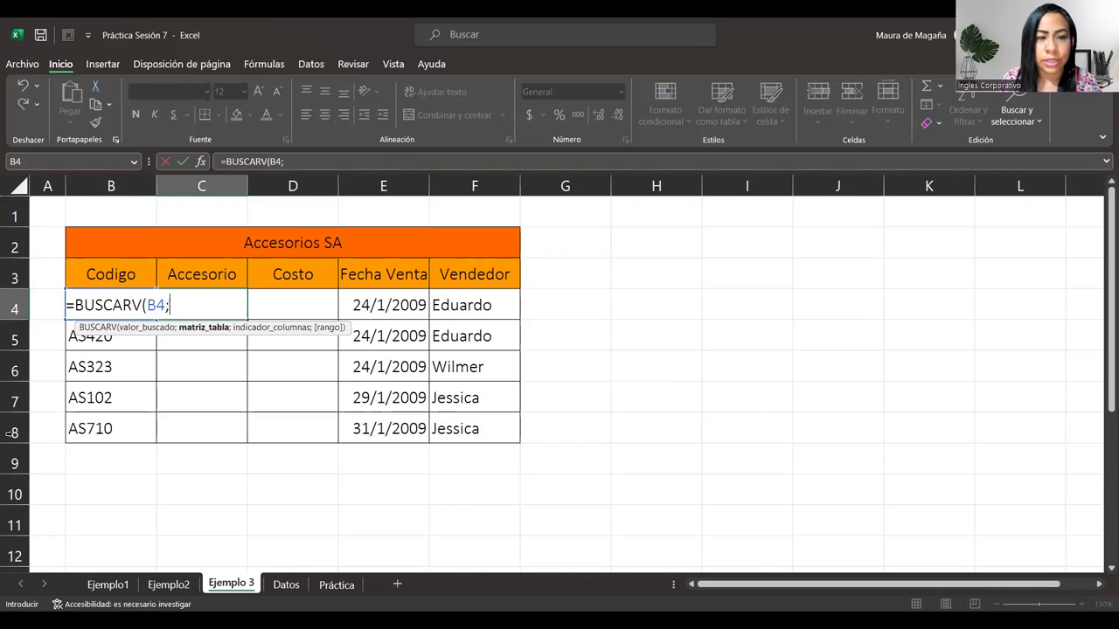
click(286, 583)
click(63, 247)
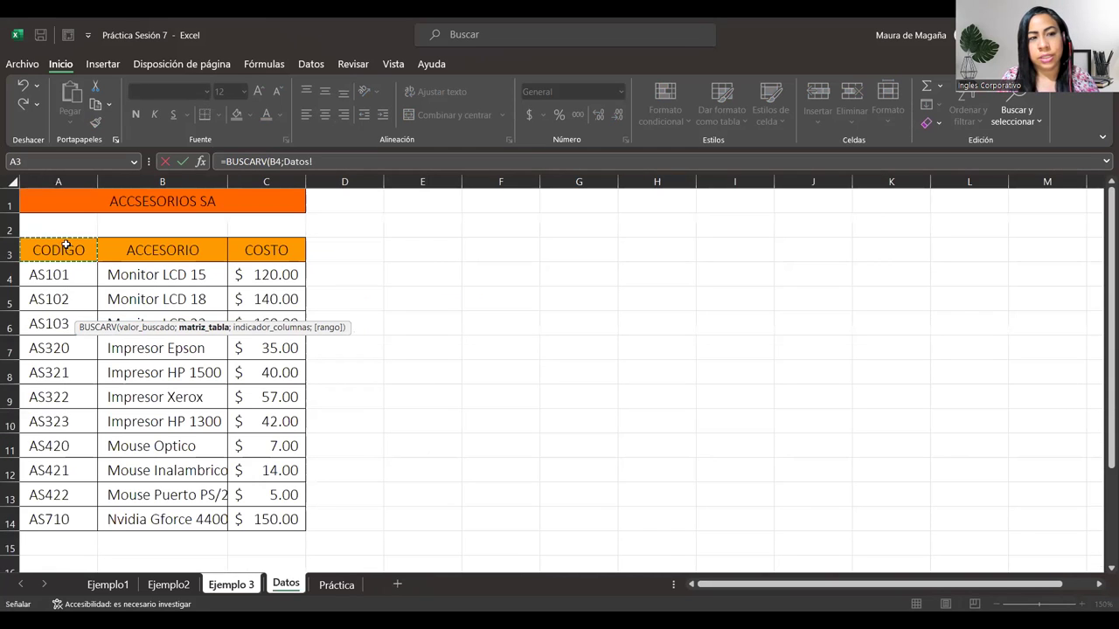
shift+click(262, 510)
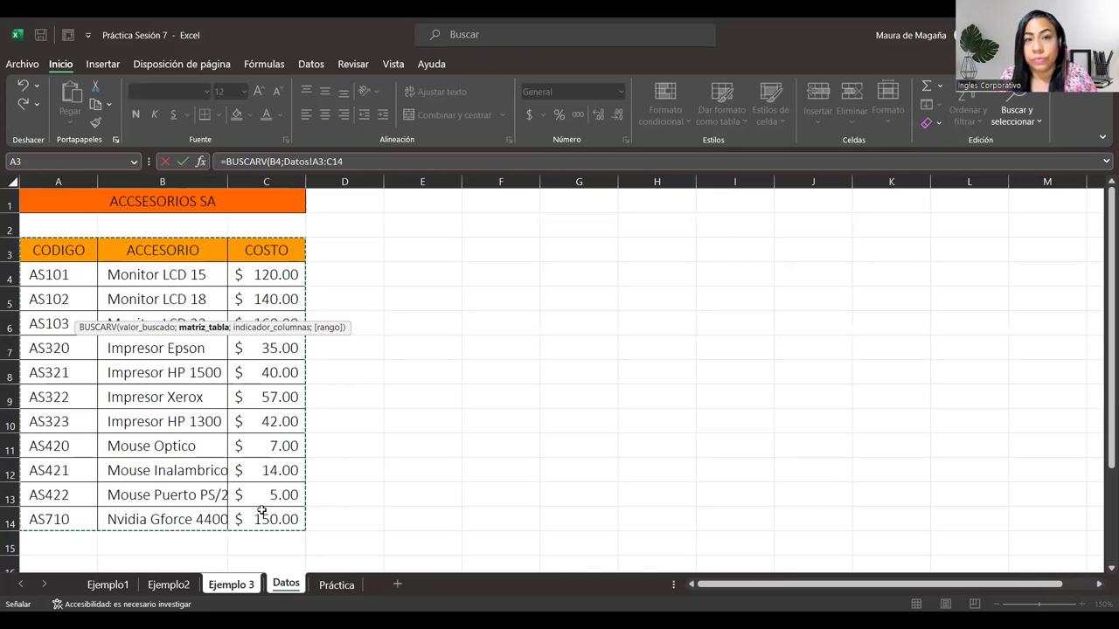
- Complete the C4 formula with column index 2 and match type 0, and fit column C's width to its contents
text(;)
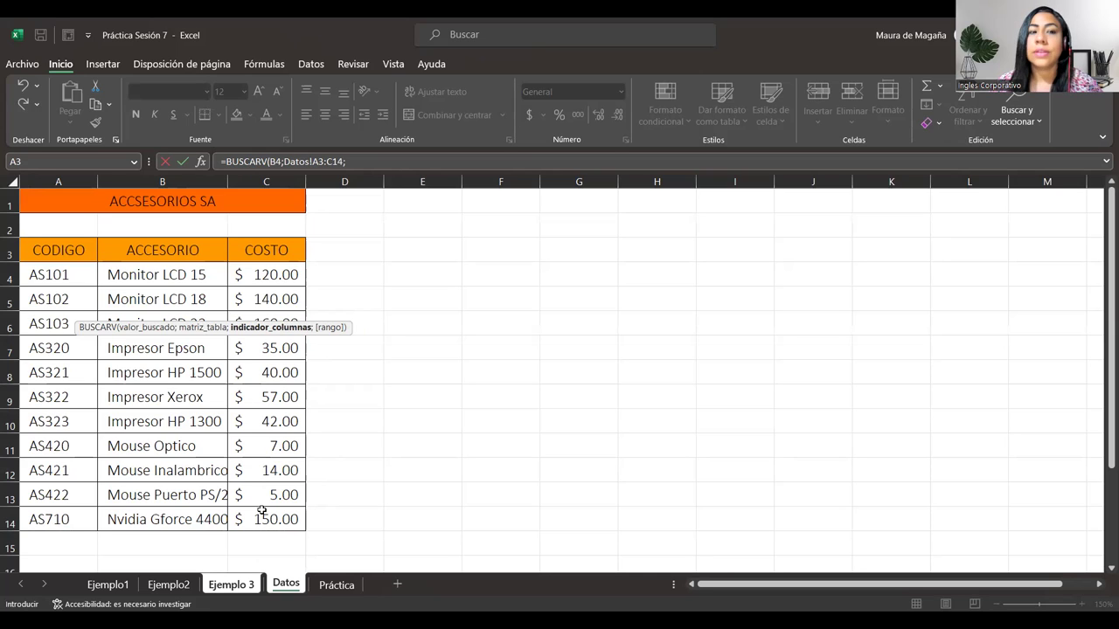
text(2)
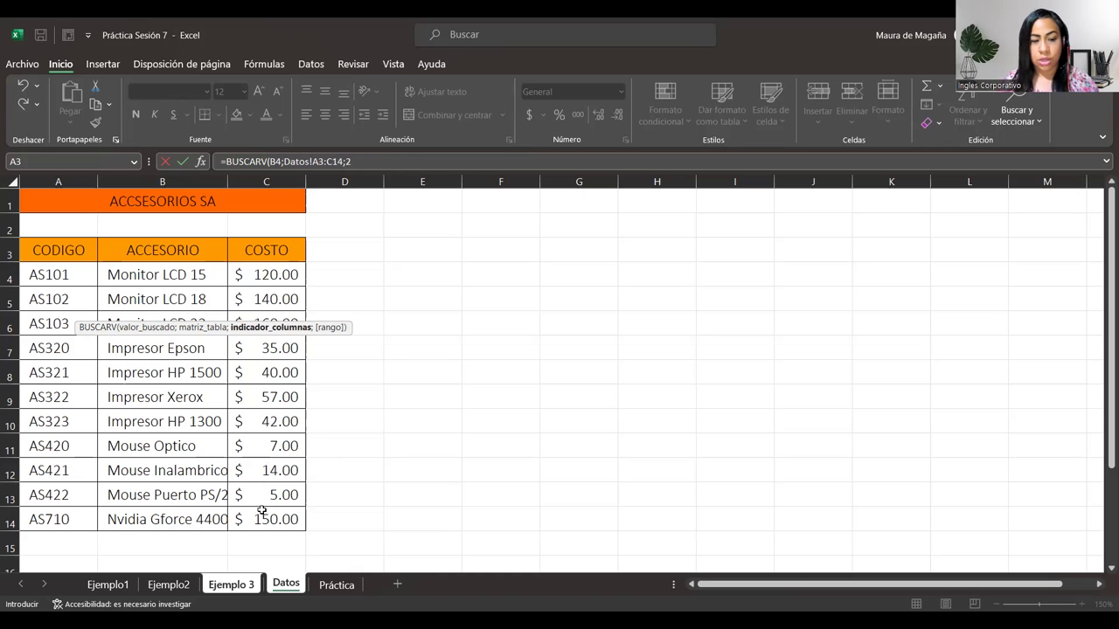
text(;)
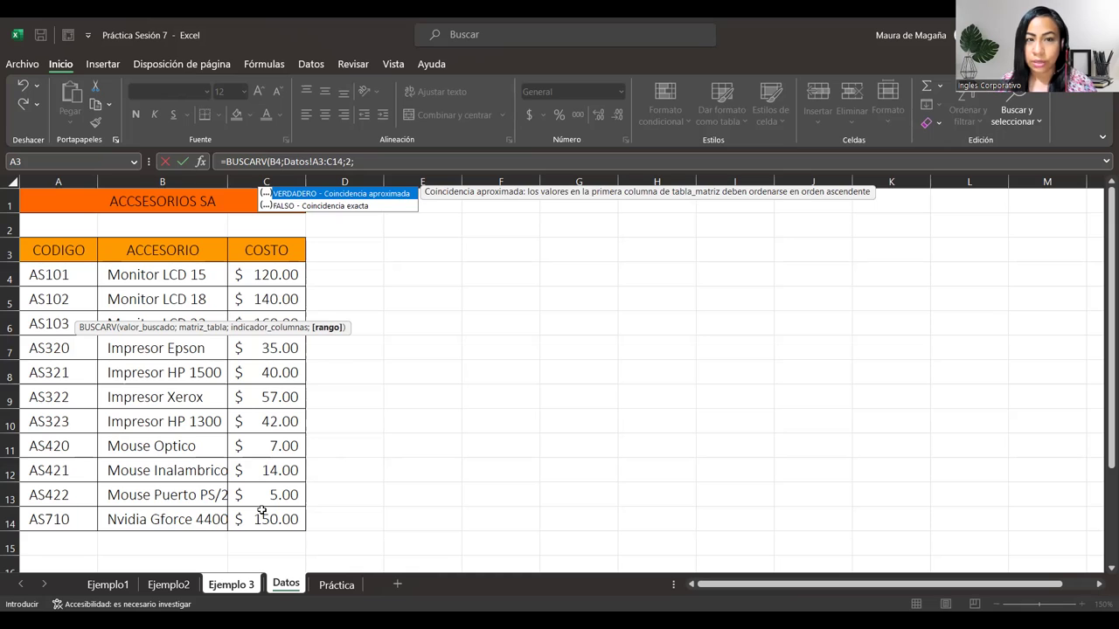
text(0)
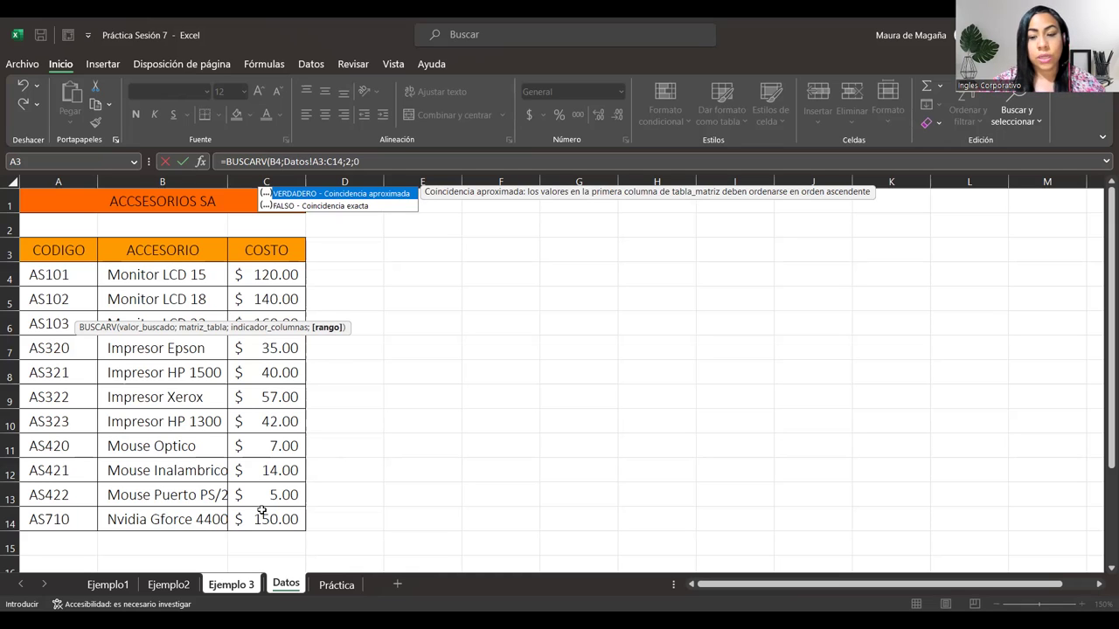
text())
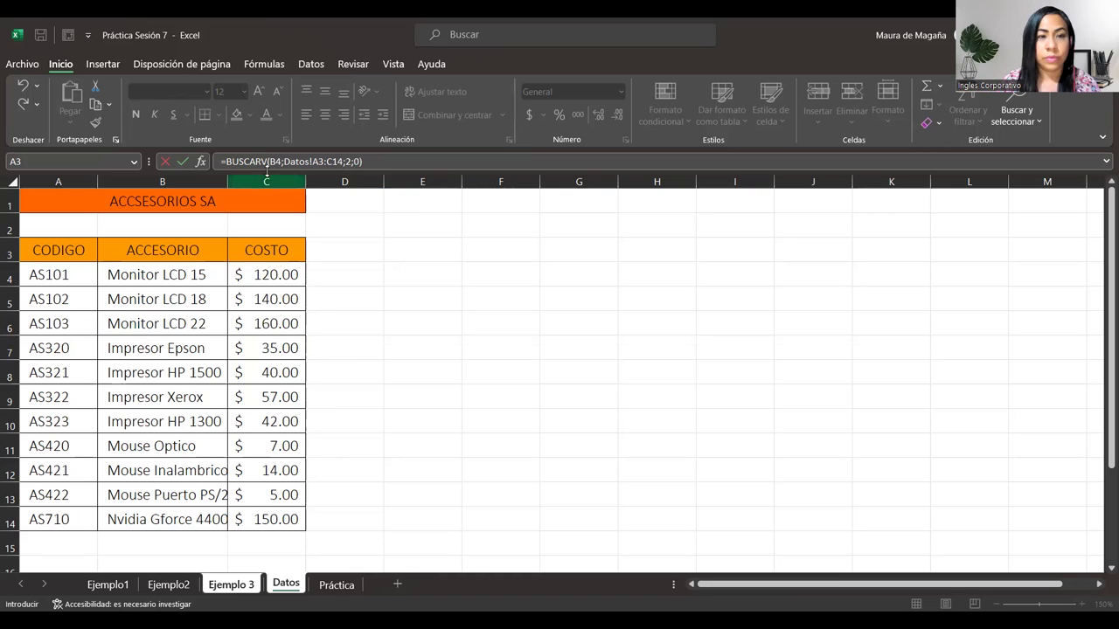
click(270, 162)
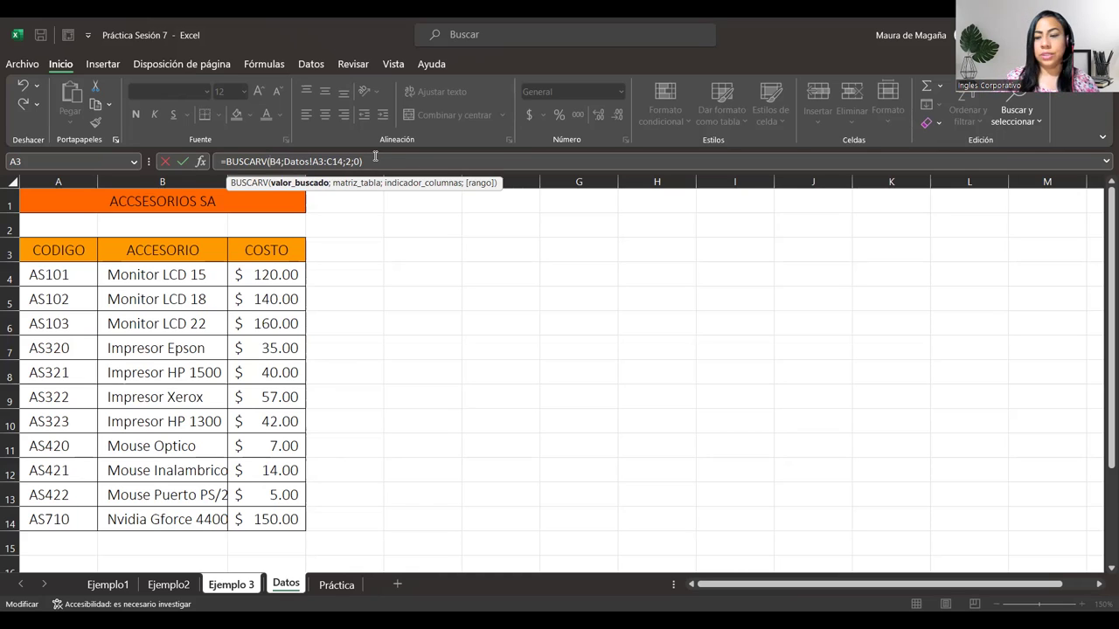
key(Return)
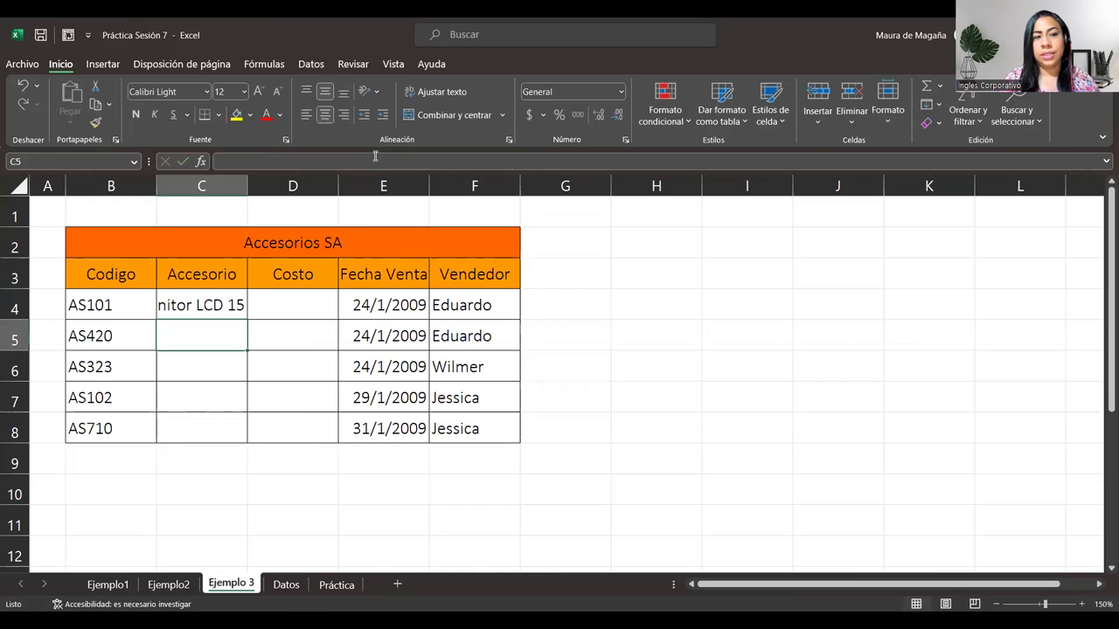
double_click(248, 186)
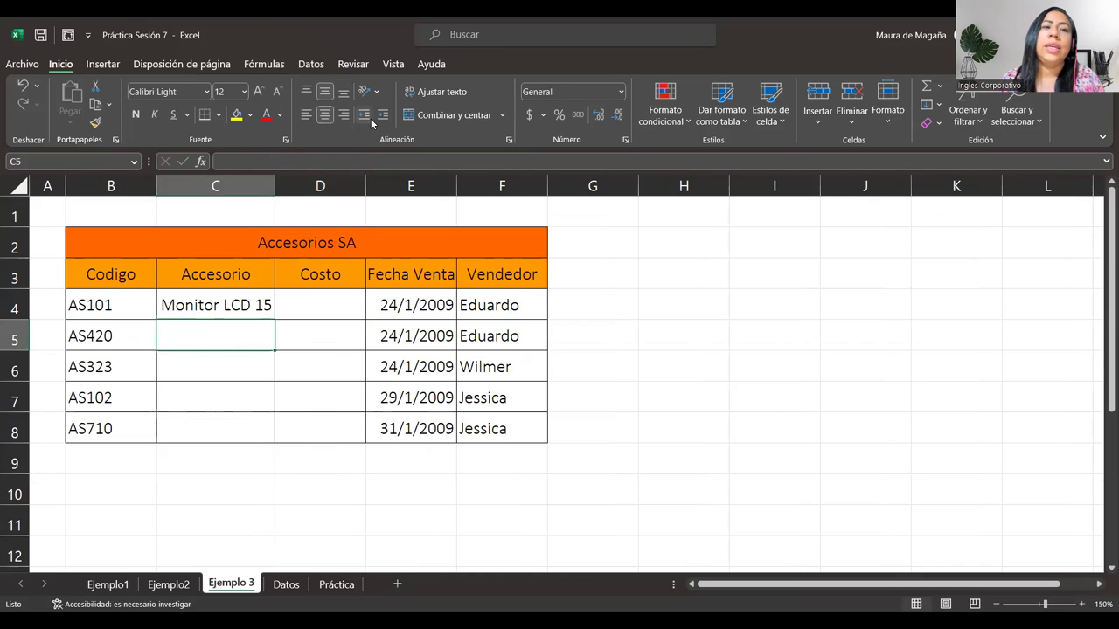
- Insert the BUSCARV function in C5 of Ejemplo 3, with the code cell B5 as the lookup value
click(264, 65)
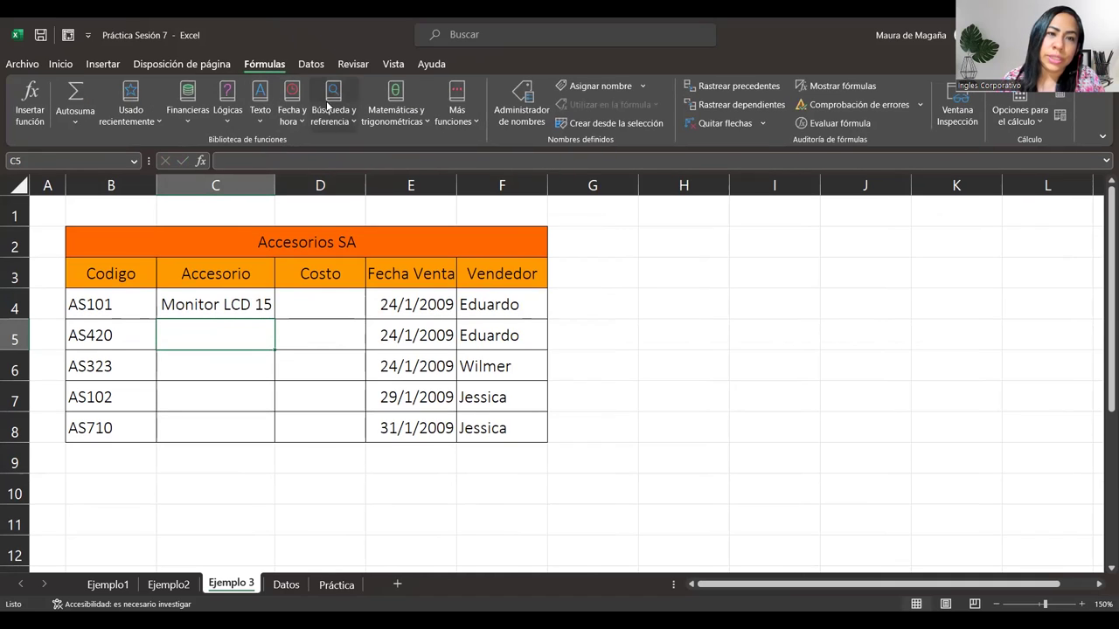
click(327, 107)
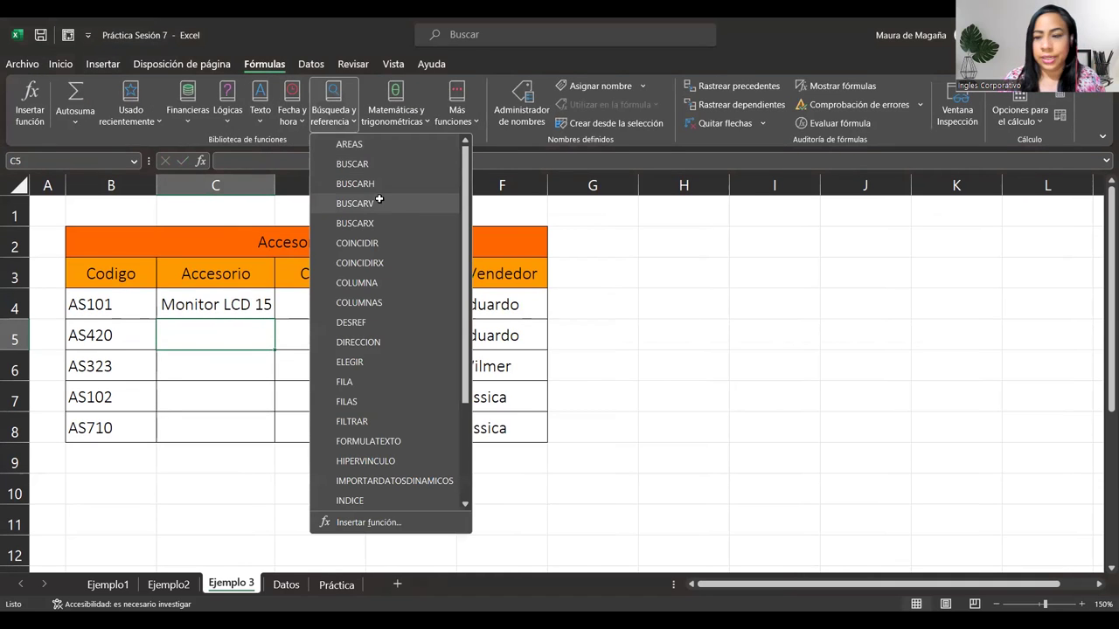
click(379, 199)
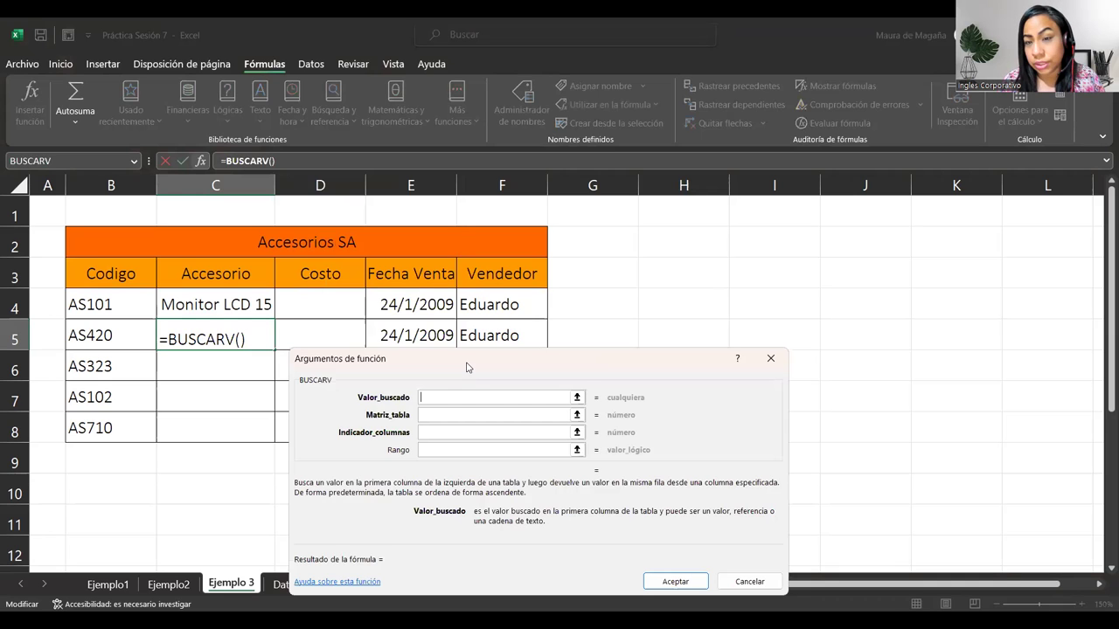
drag(466, 367, 722, 246)
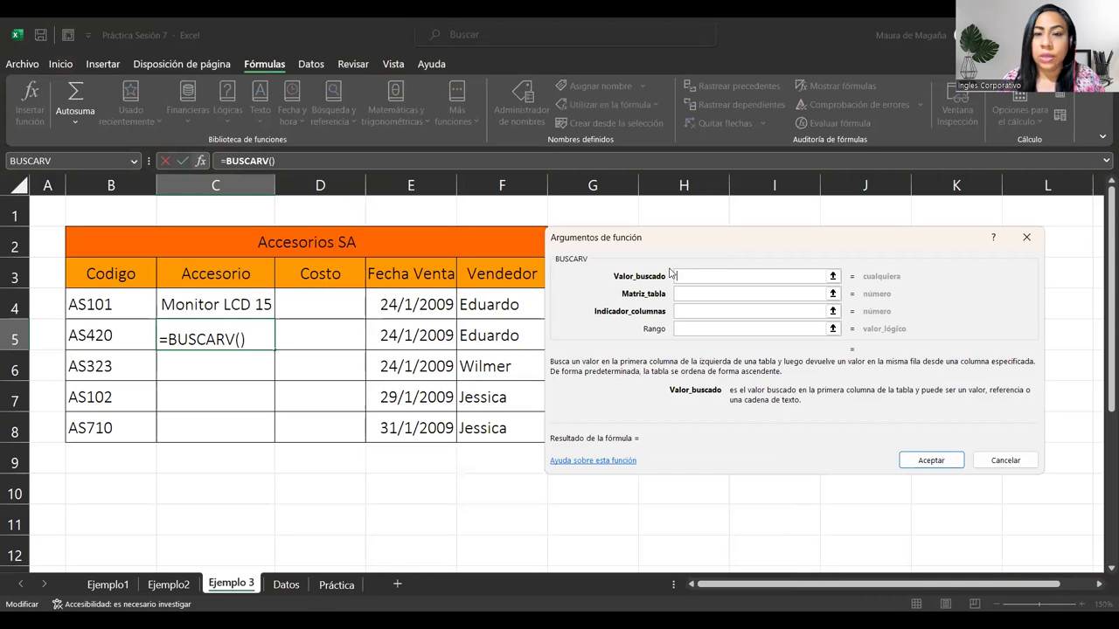
click(108, 299)
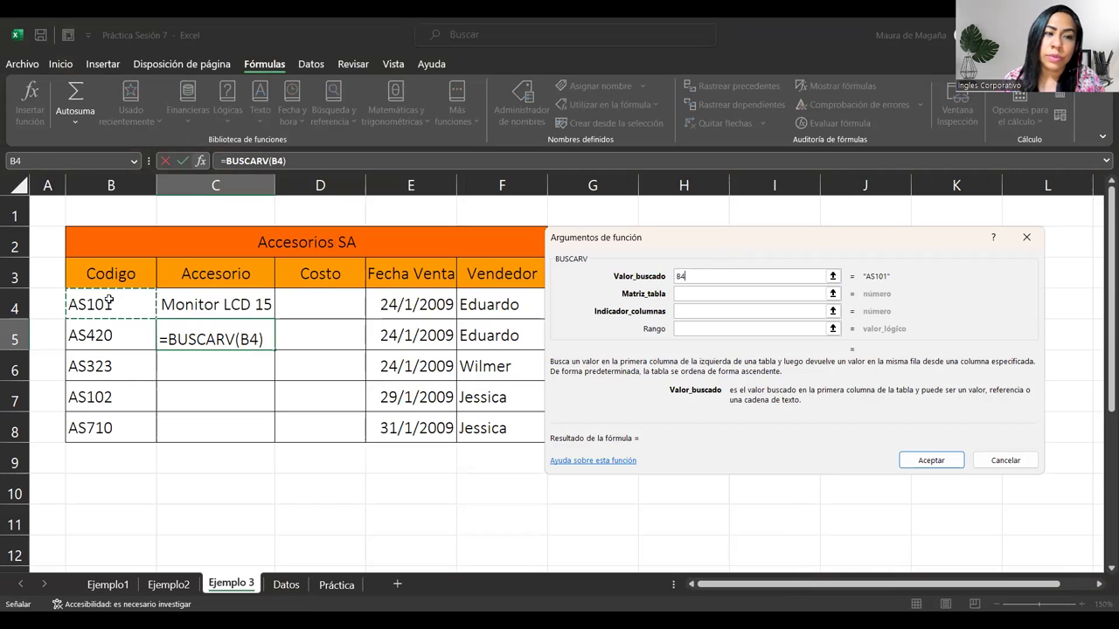
click(104, 325)
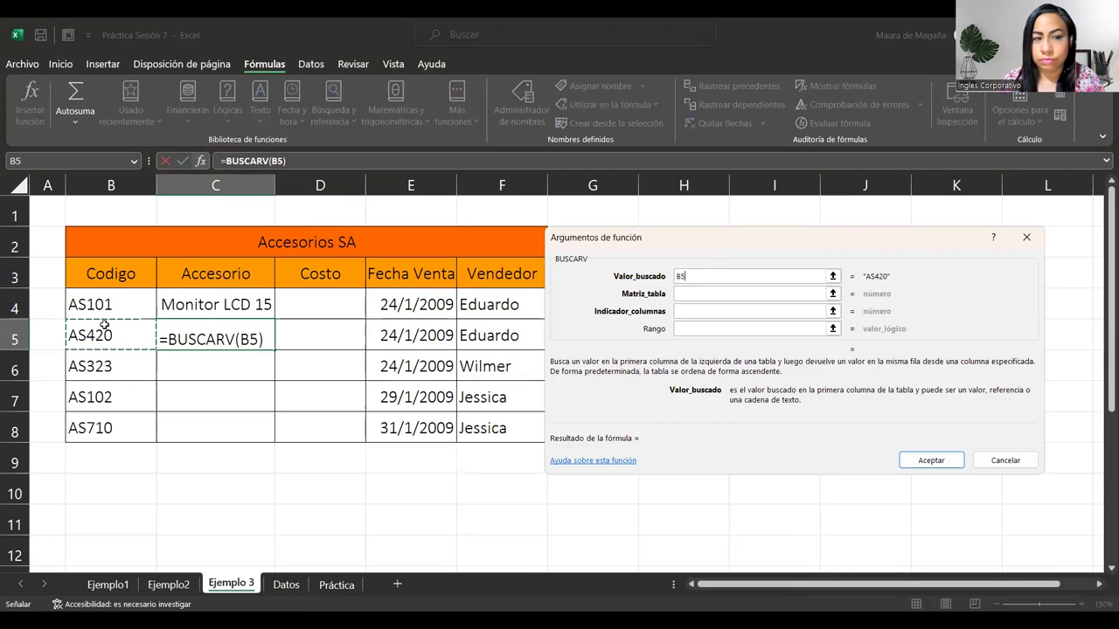
- Set the function's table range to A3:C14 on the Datos sheet as the absolute reference $A$3:$C$14
click(703, 296)
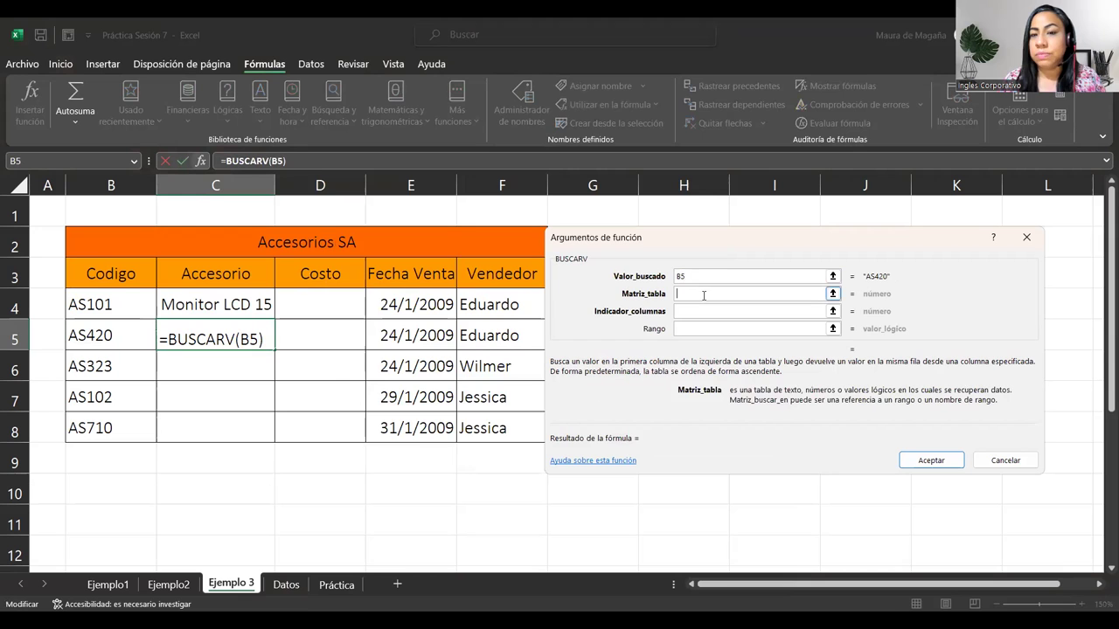
click(276, 585)
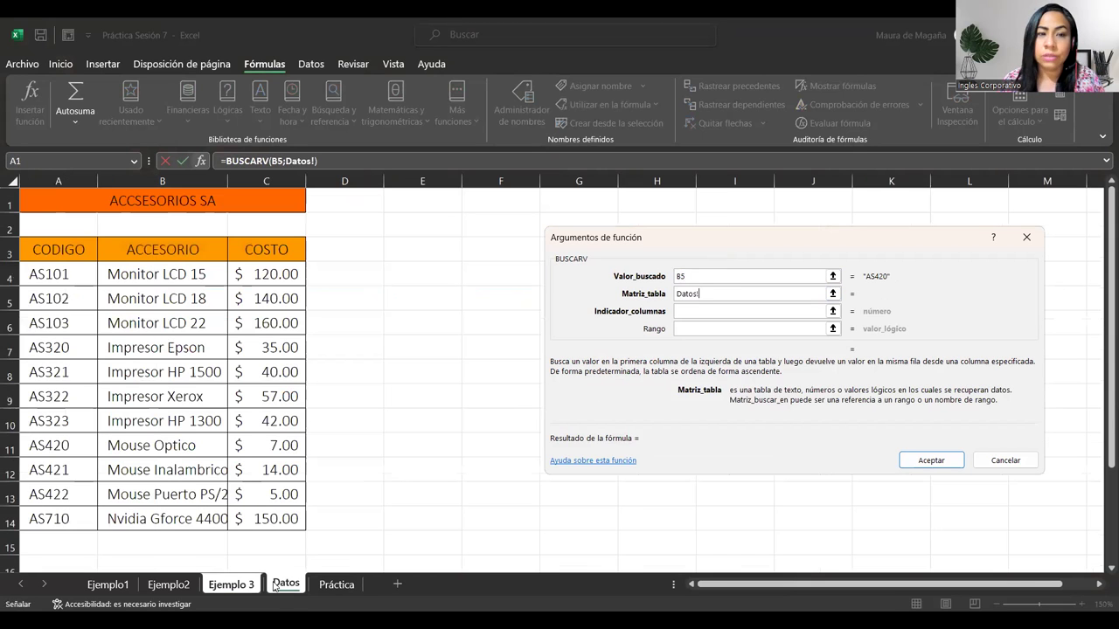
click(62, 251)
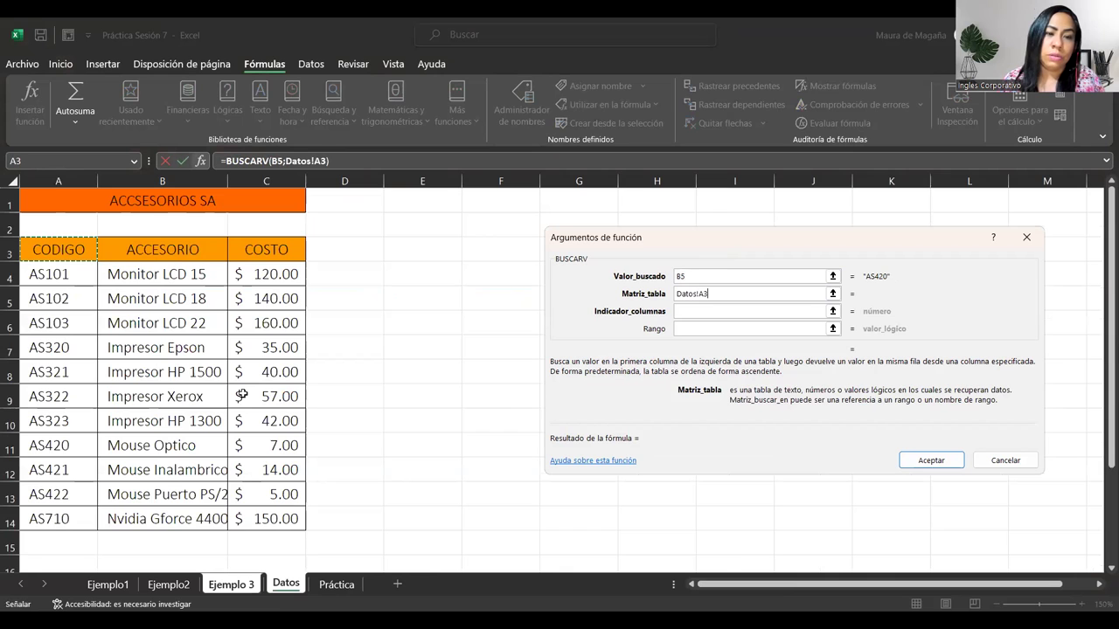
shift+click(280, 527)
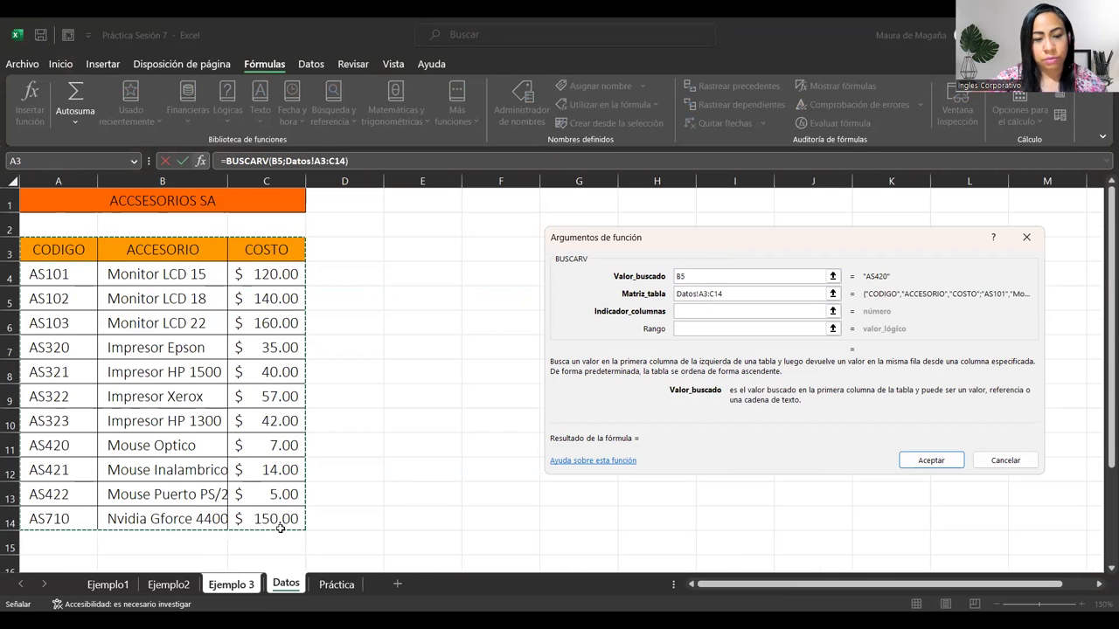
key(F4)
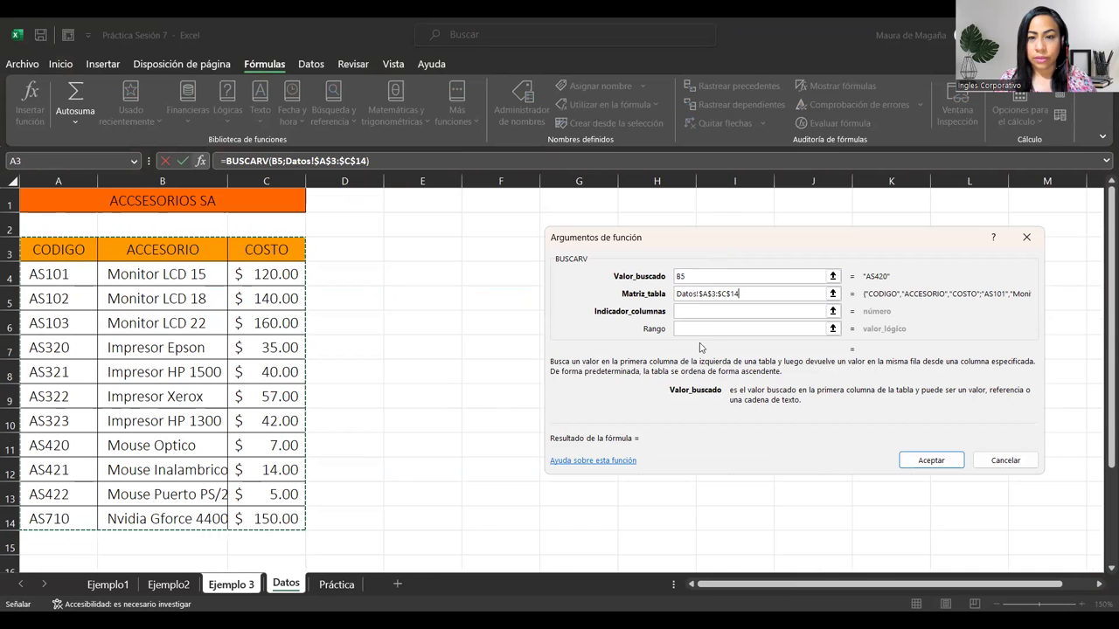
- Set the column index to 2 and the Rango argument to 0, and accept the C5 function
click(731, 312)
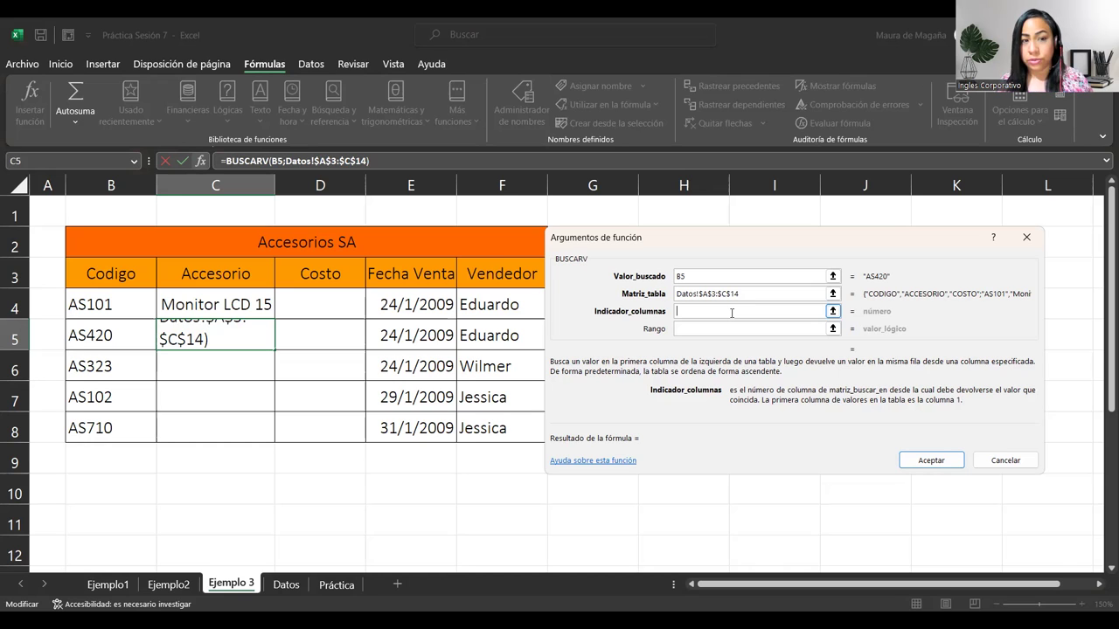
text(2)
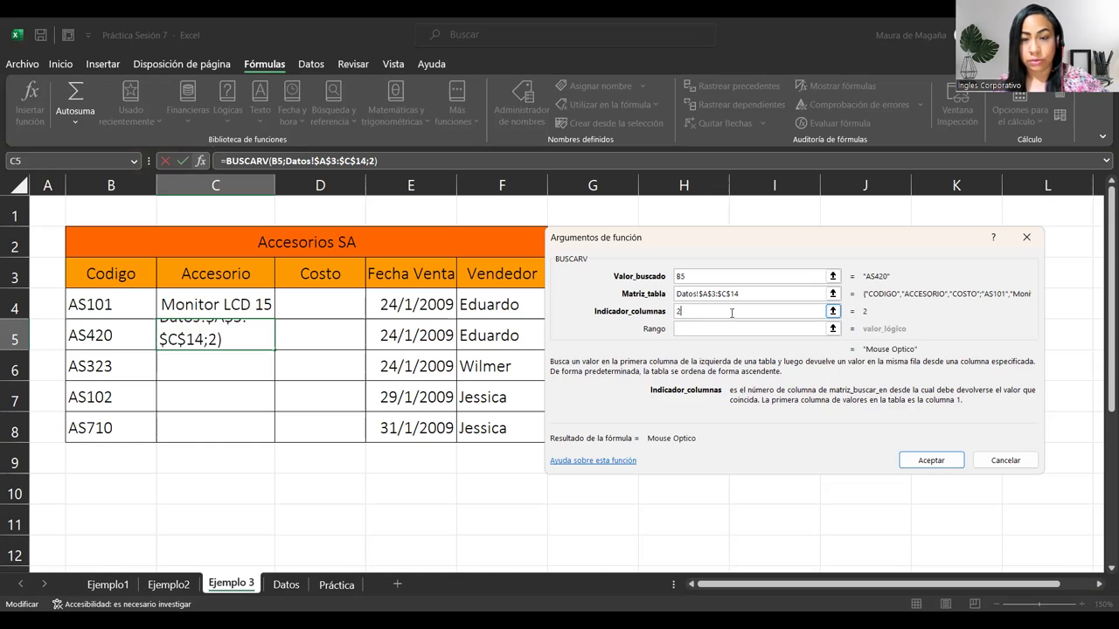
click(720, 328)
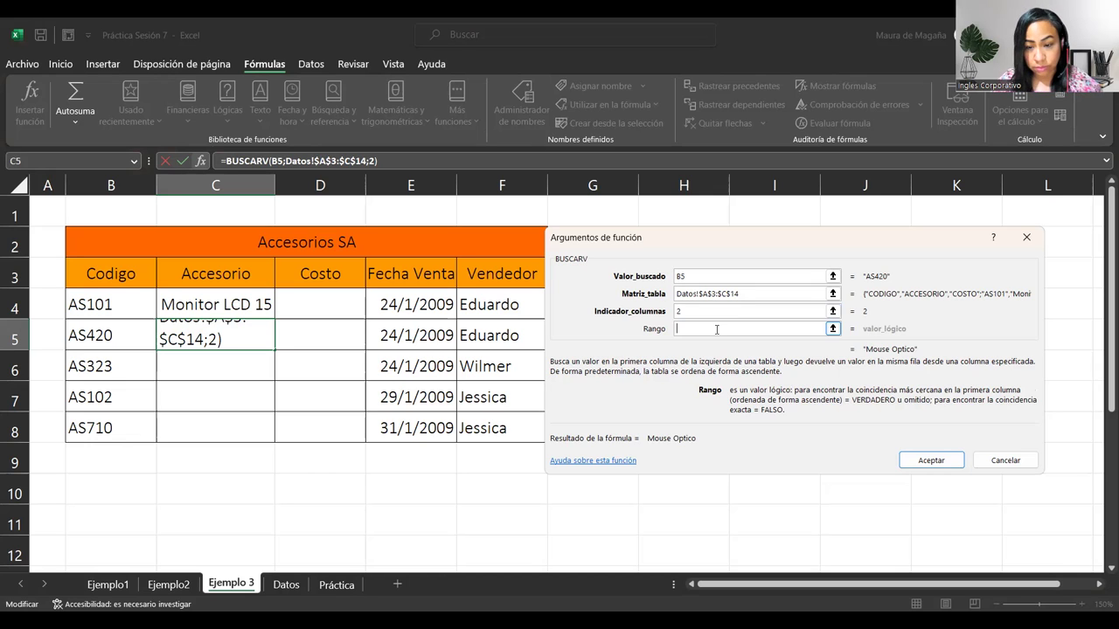
text(0)
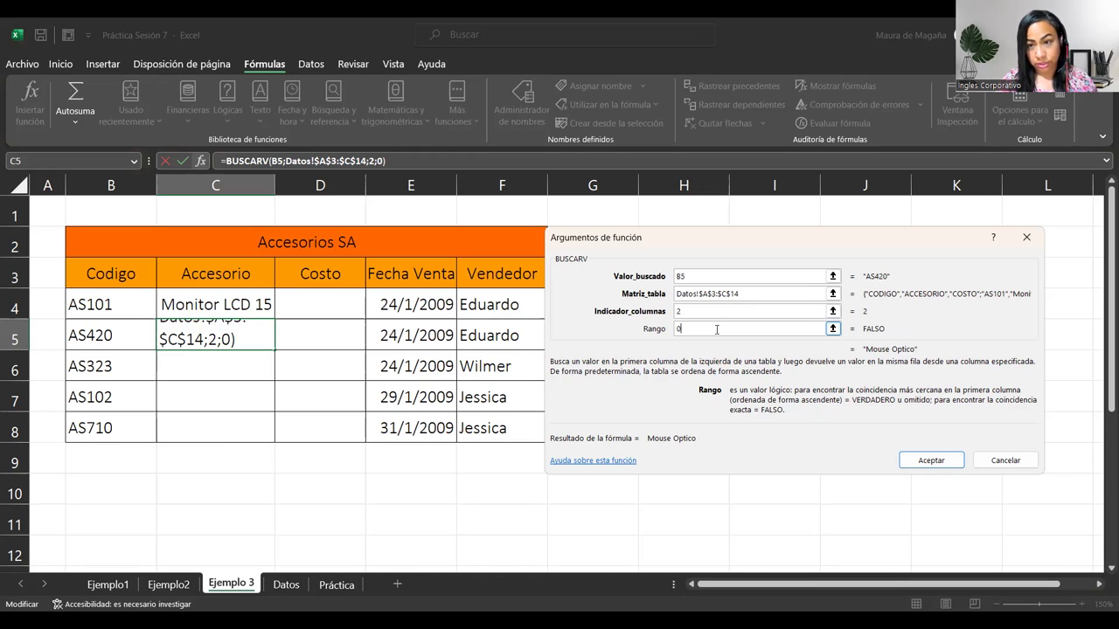
key(Return)
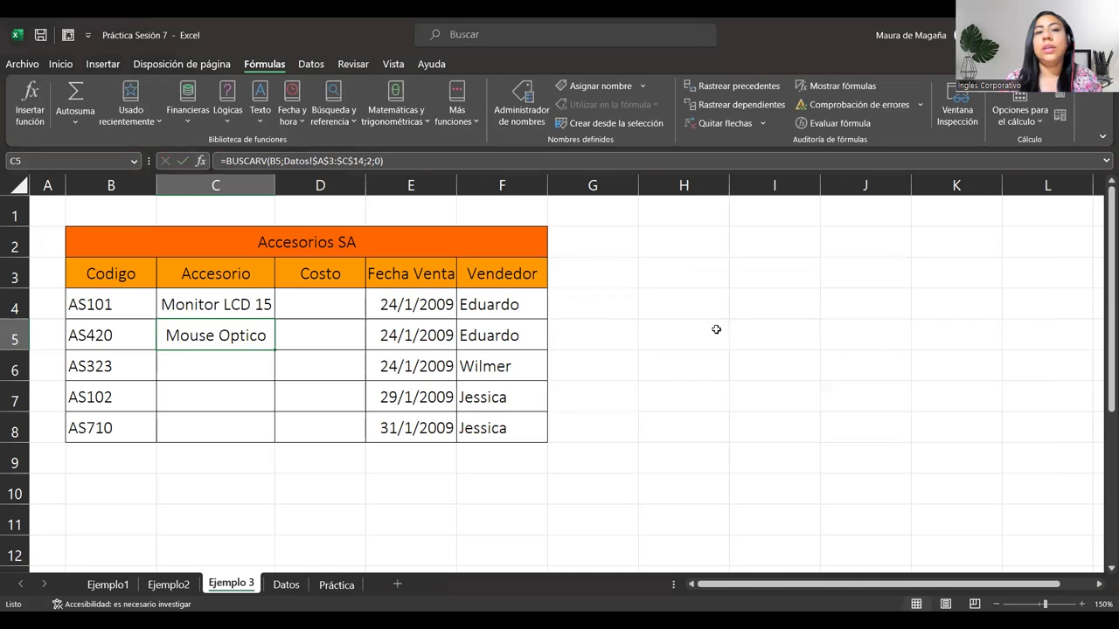
- Copy the C5 formula down to C8 and refit column C's width to the accessory names
double_click(272, 350)
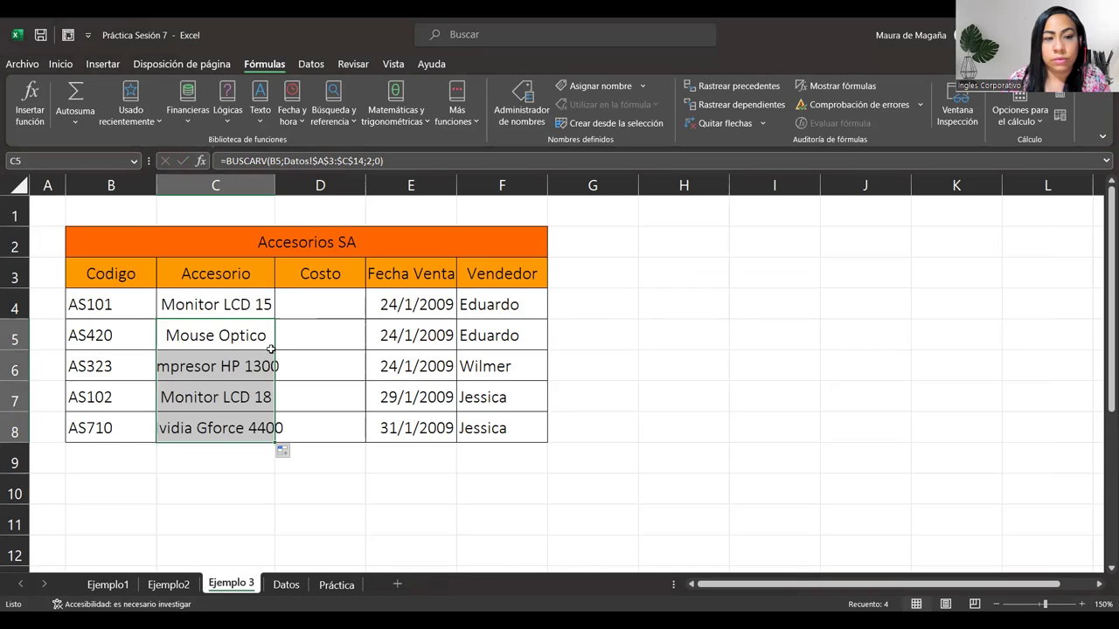
double_click(275, 184)
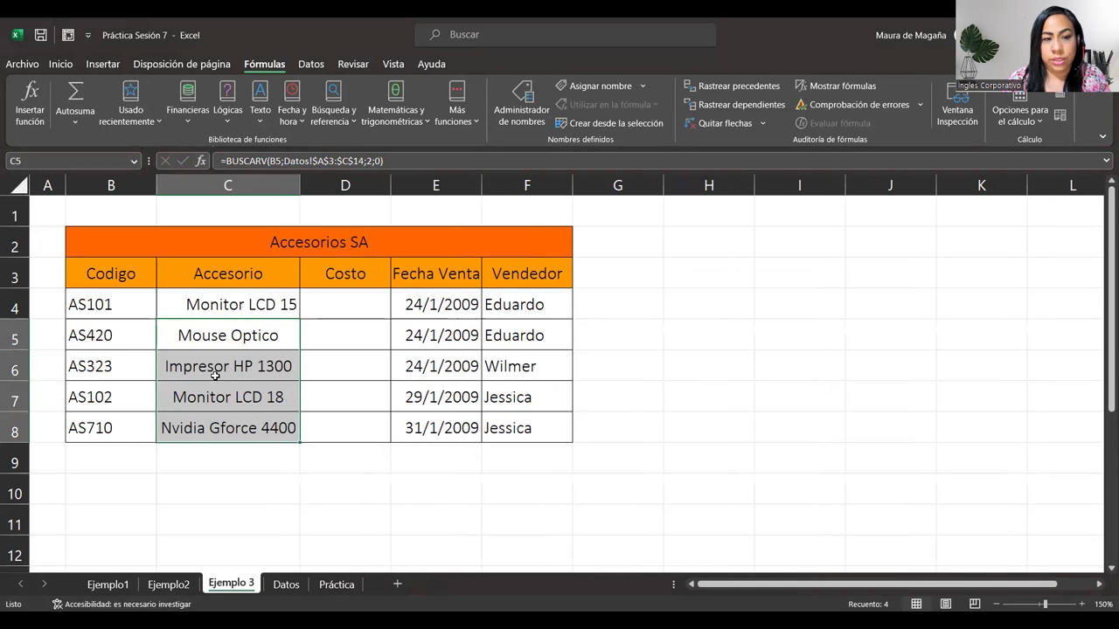
- Check the accessory returned for code AS323 against the Datos table, and return to its formula cell on Ejemplo 3
click(276, 367)
click(115, 364)
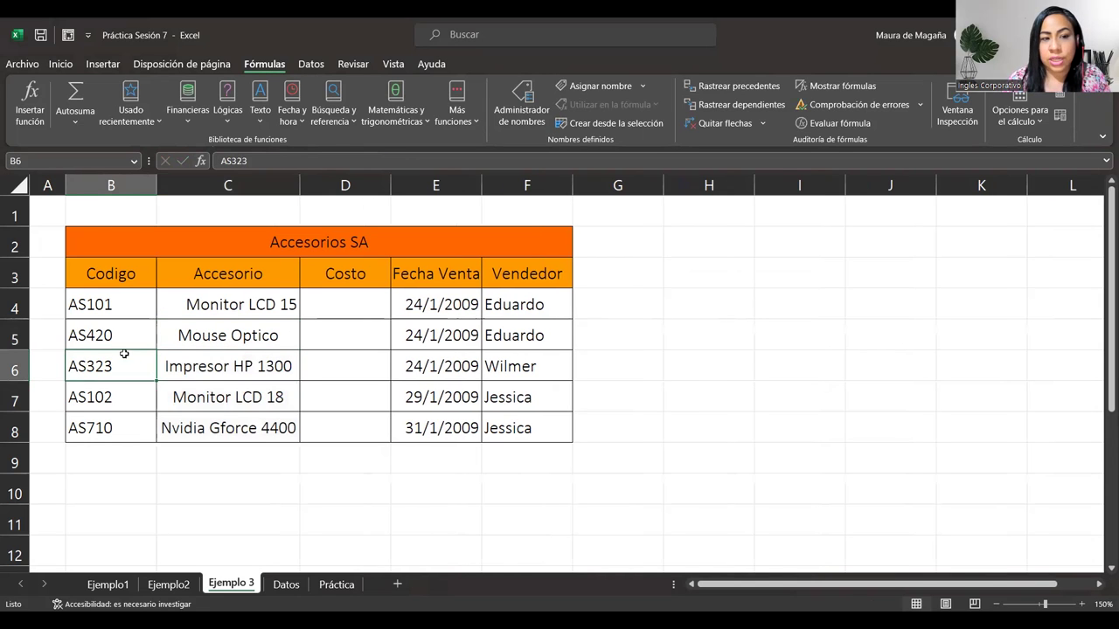
click(285, 585)
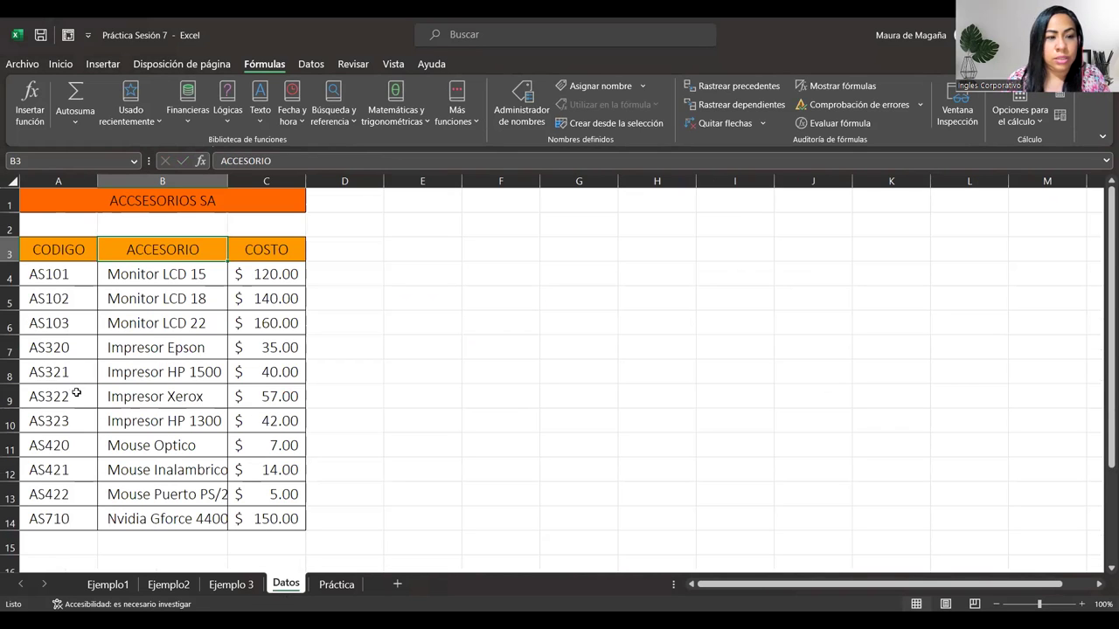
click(112, 428)
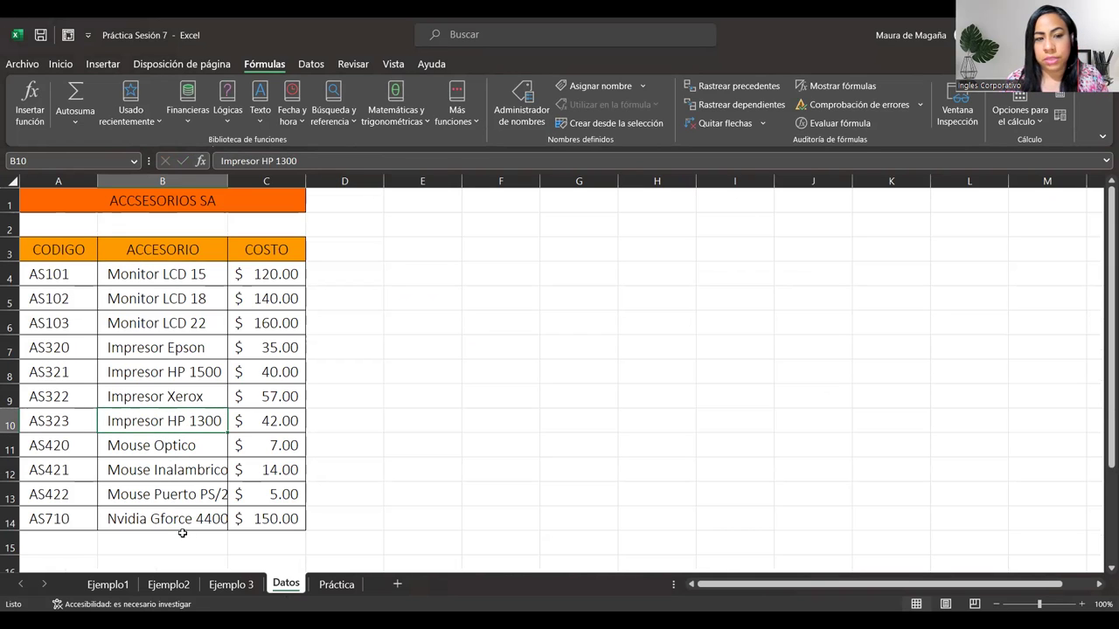
click(231, 585)
click(182, 361)
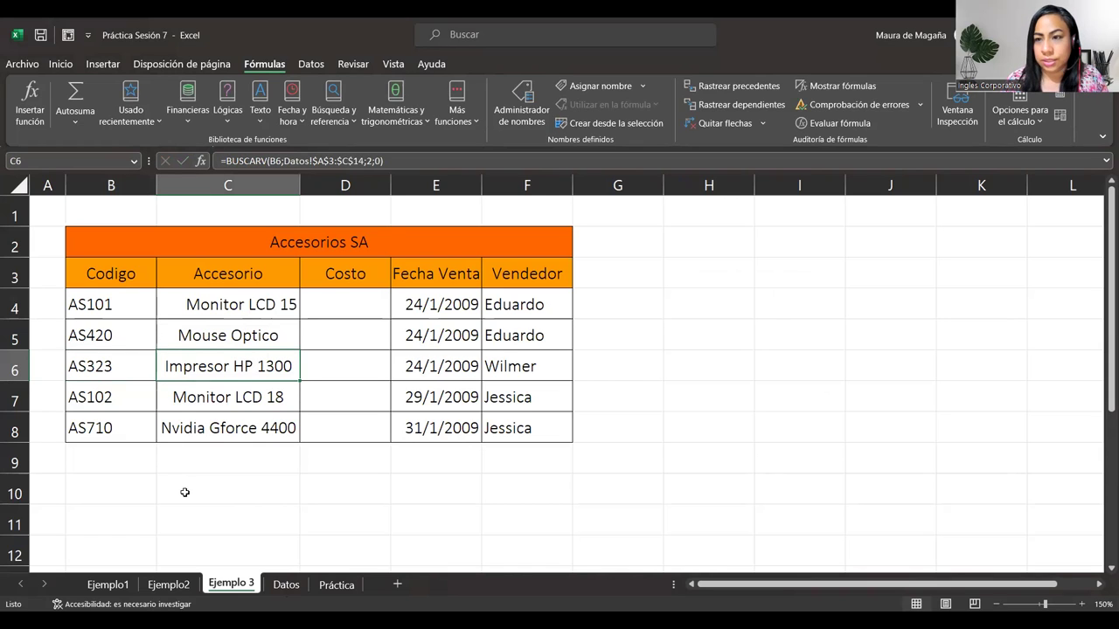
- Start a BUSCARV formula in the Costo cell D4, using the code cell B4 as the lookup value
click(347, 294)
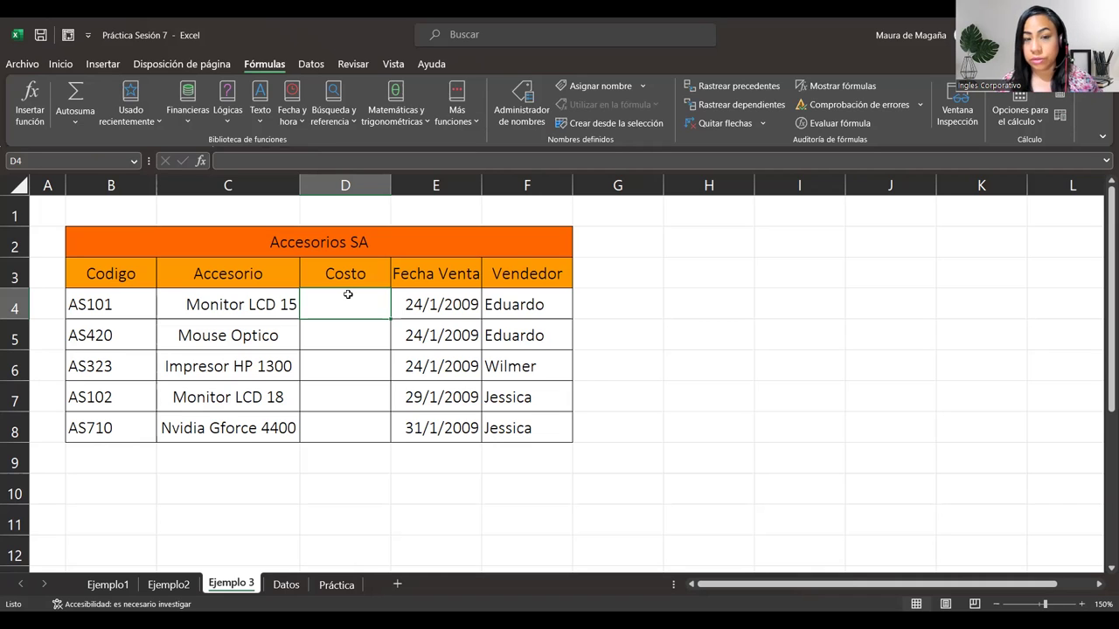
text(=)
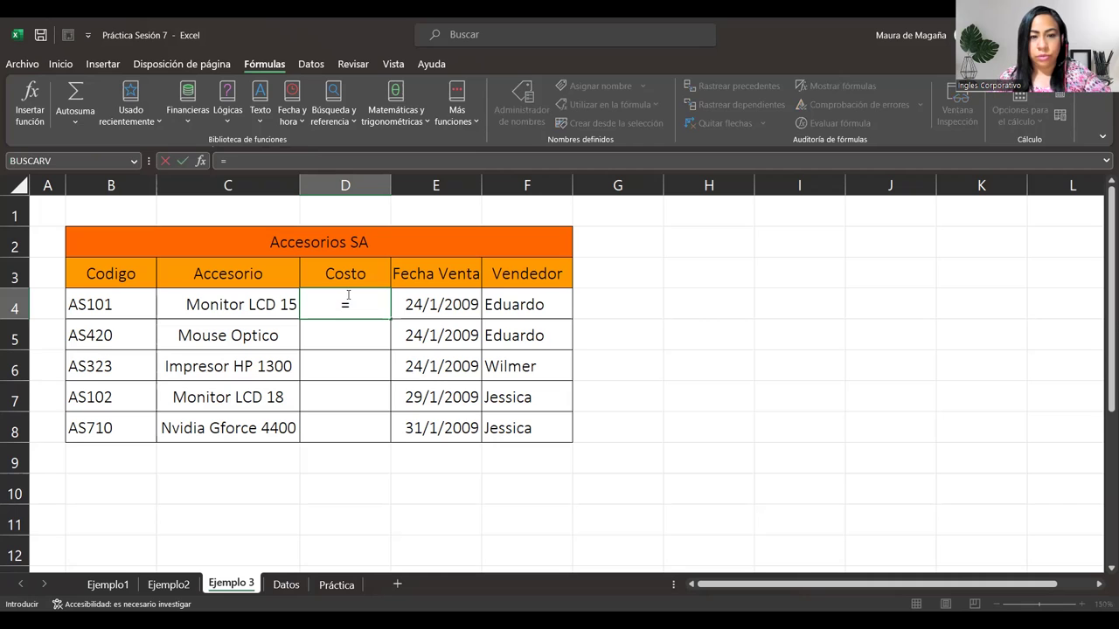
text(BUSCARV()
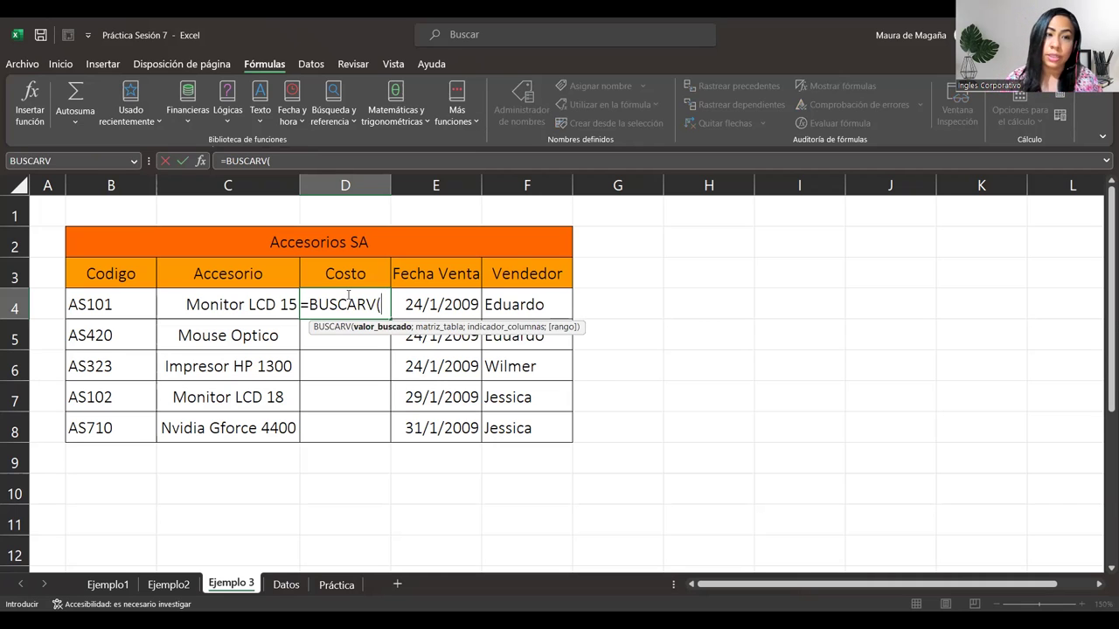
click(148, 305)
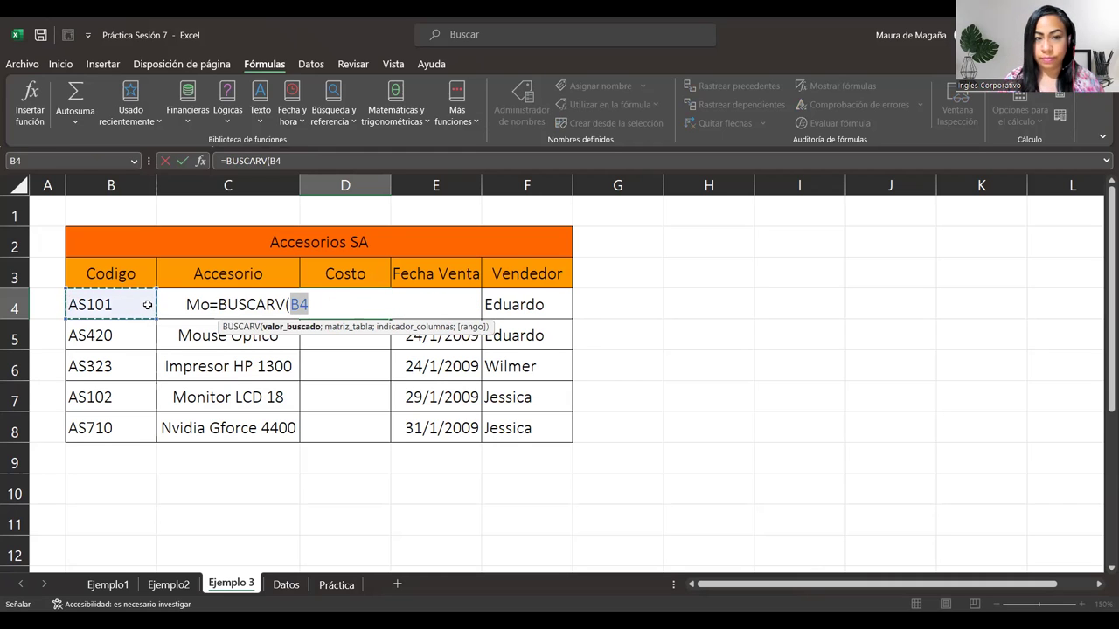
text(;)
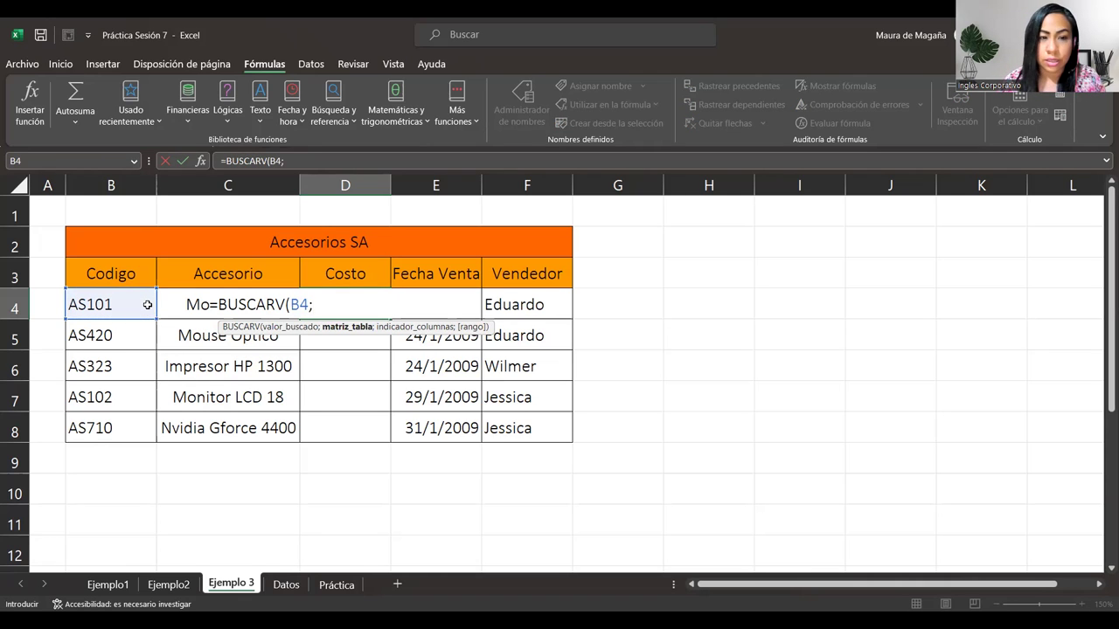
- Set the D4 formula's table array to the absolute range $A$3:$C$14 on the Datos sheet
click(286, 584)
click(75, 248)
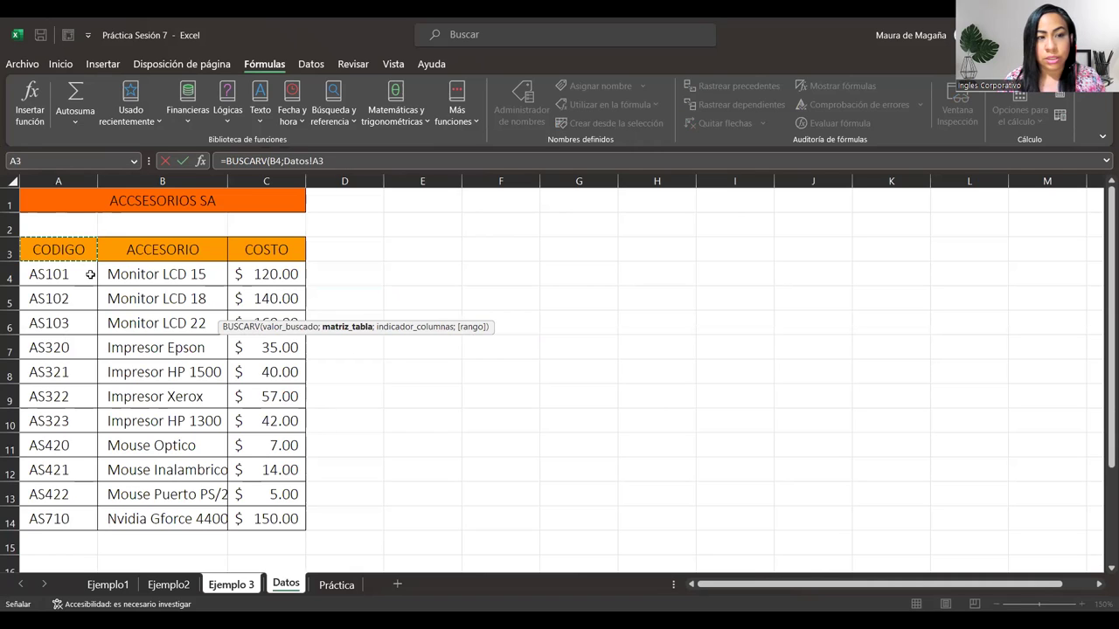
shift+click(278, 513)
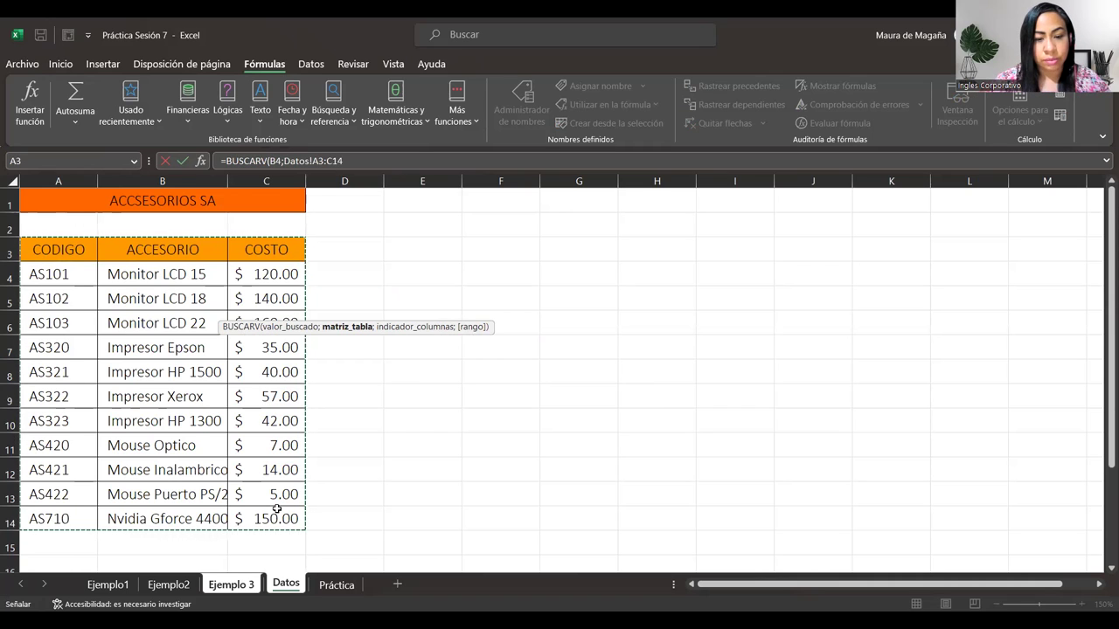
key(F4)
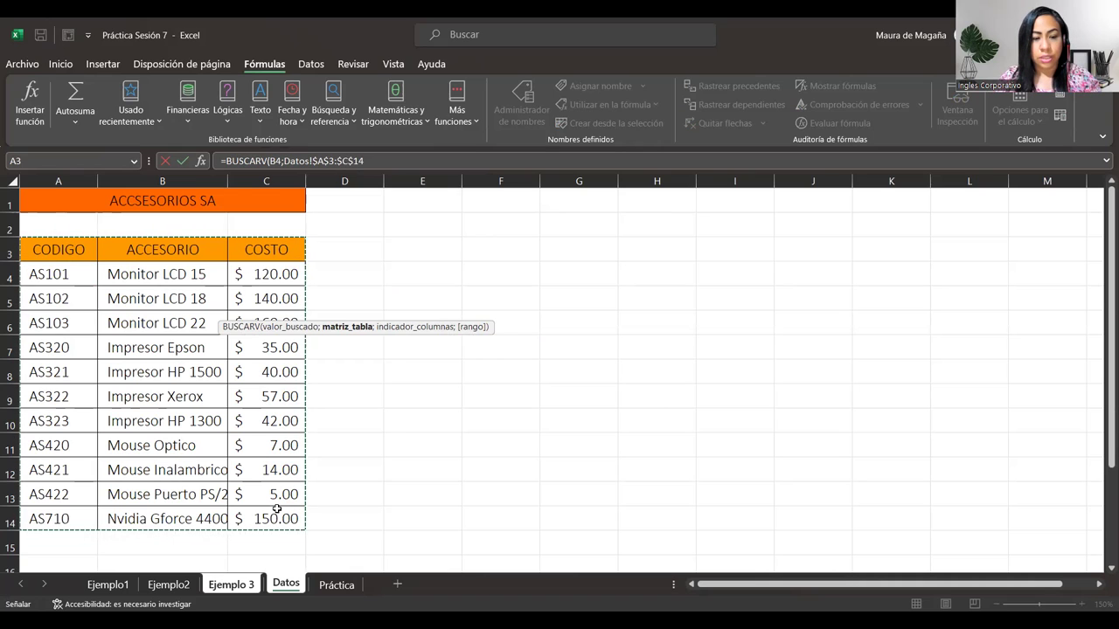
- Complete the D4 formula with column index 3 and a rango argument of 0, and accept it
text(;3)
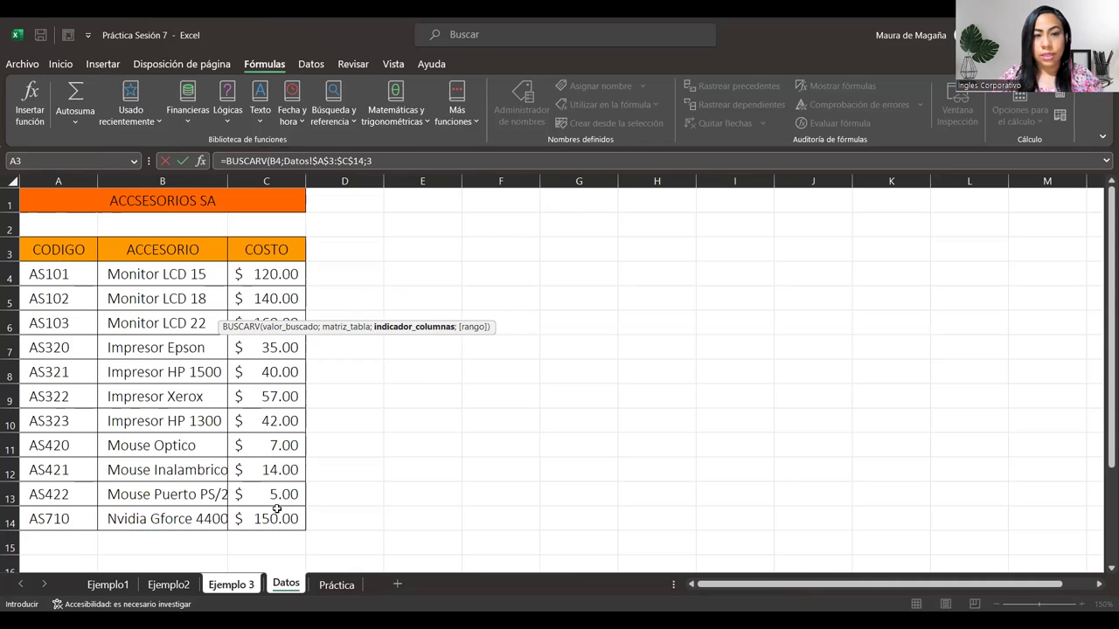
text(;)
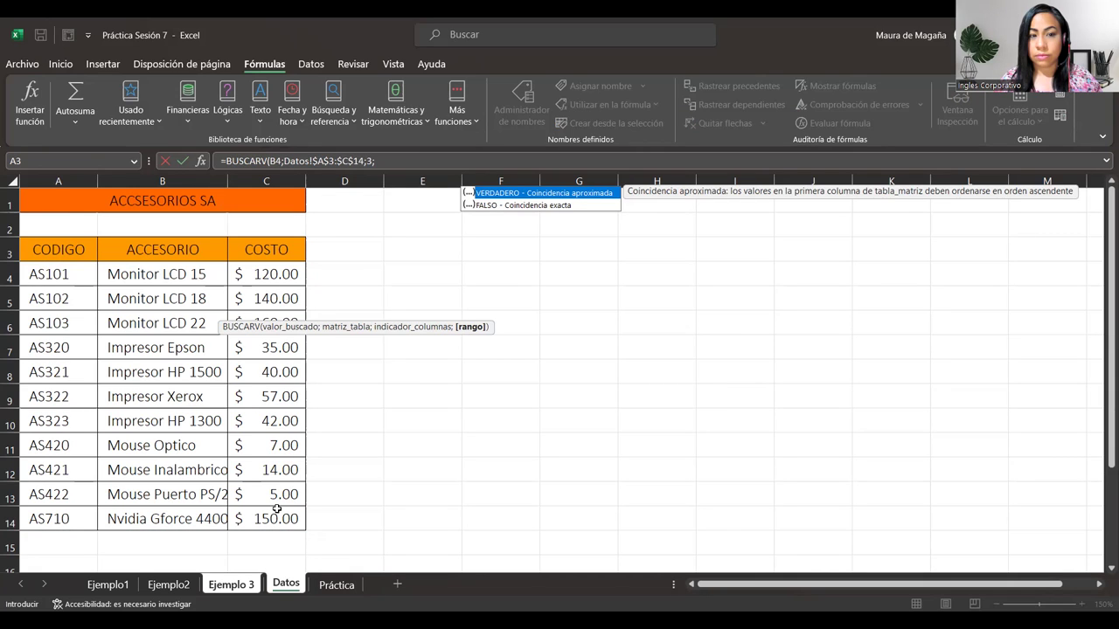
text(0)
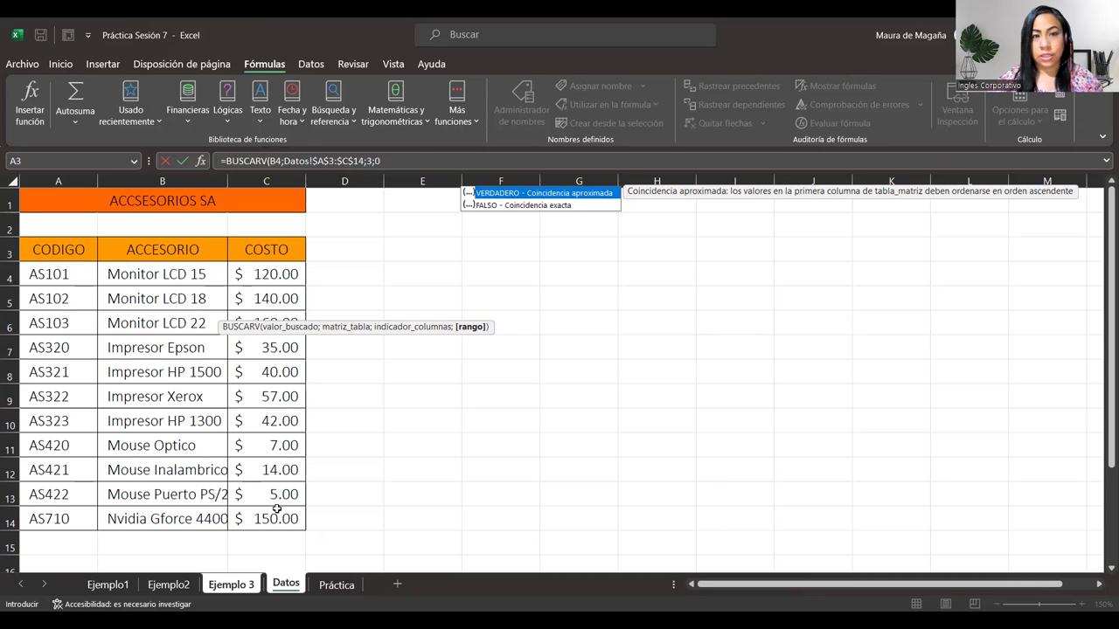
key(Return)
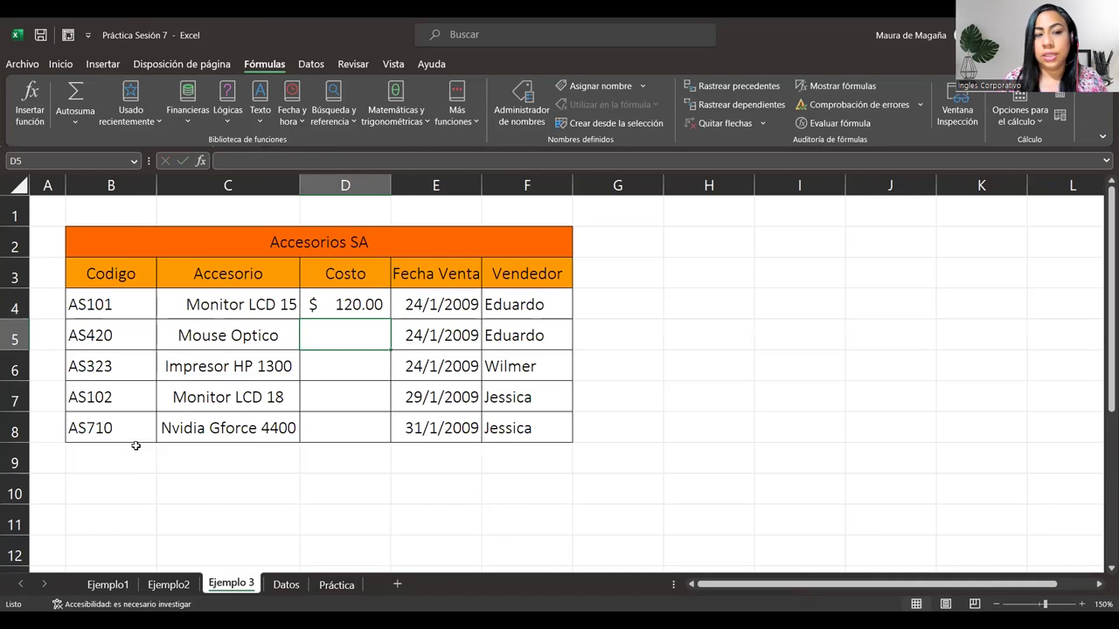
- Check the cost returned for code AS101 against the Datos table, and return to Ejemplo 3
click(286, 584)
click(60, 271)
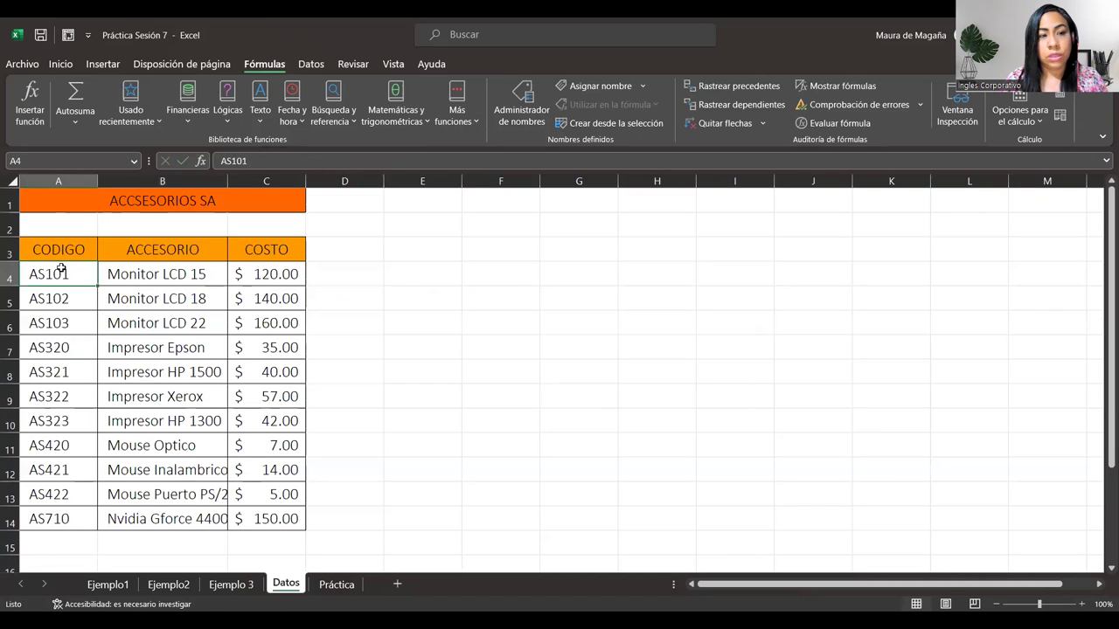
click(256, 268)
click(240, 585)
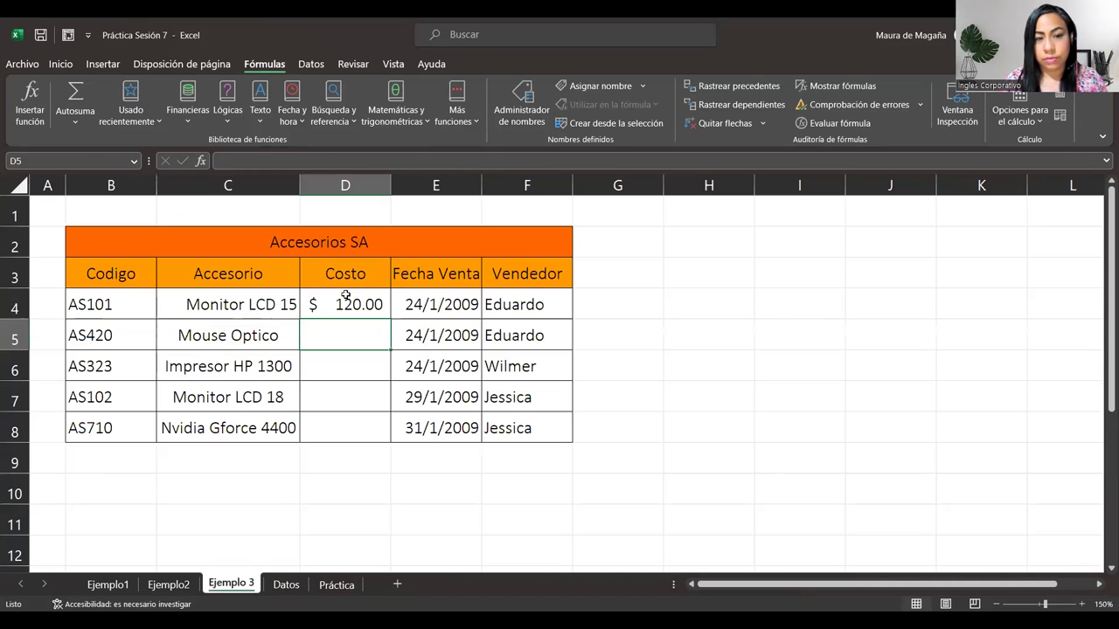
- Copy the Costo formula from D4 down to D8
click(341, 306)
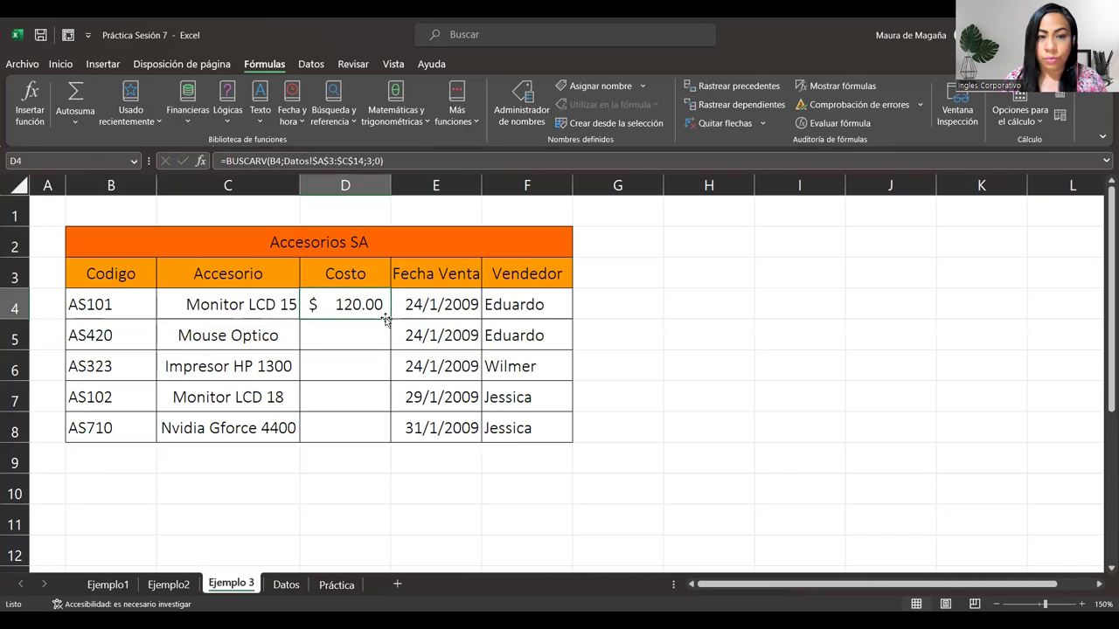
drag(388, 319, 386, 440)
click(345, 395)
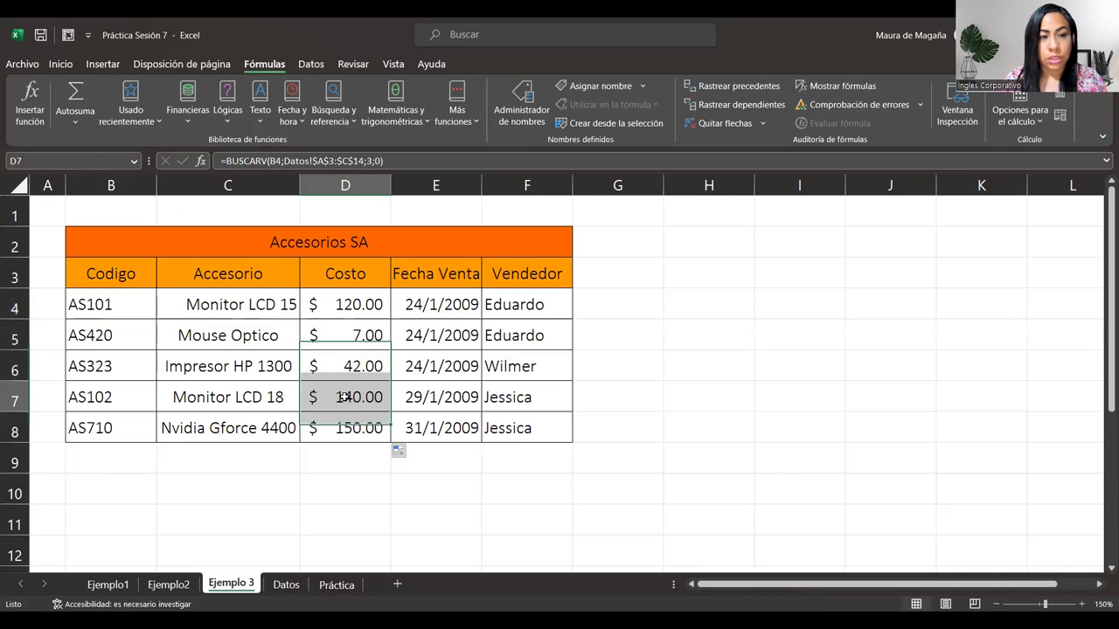
- Check the accessory and cost returned for code AS710 against its row on the Datos sheet
click(127, 425)
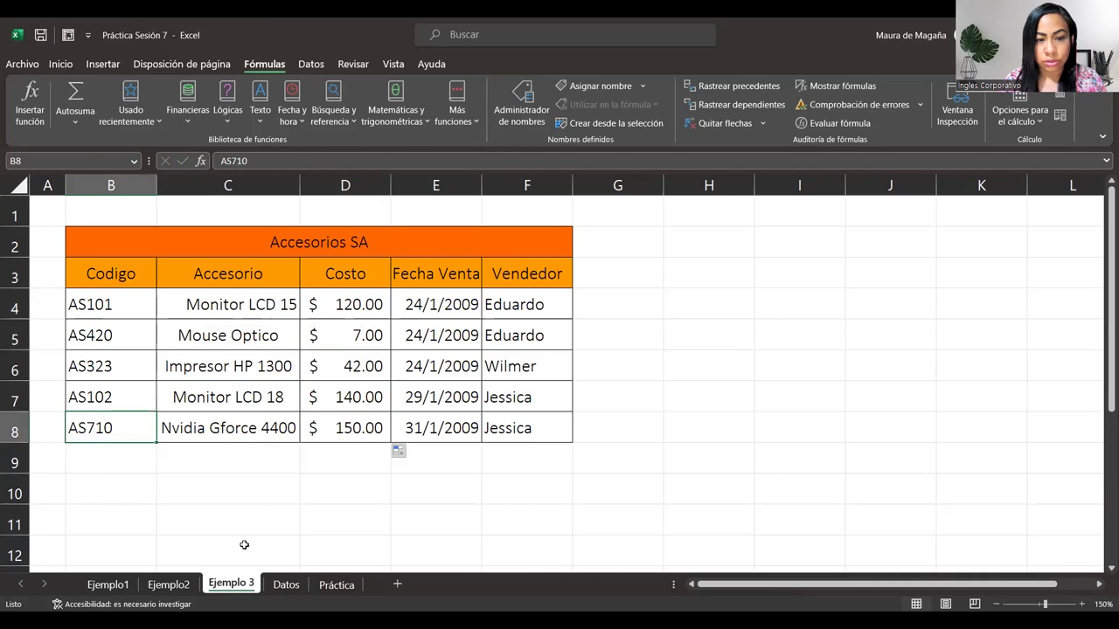
click(278, 585)
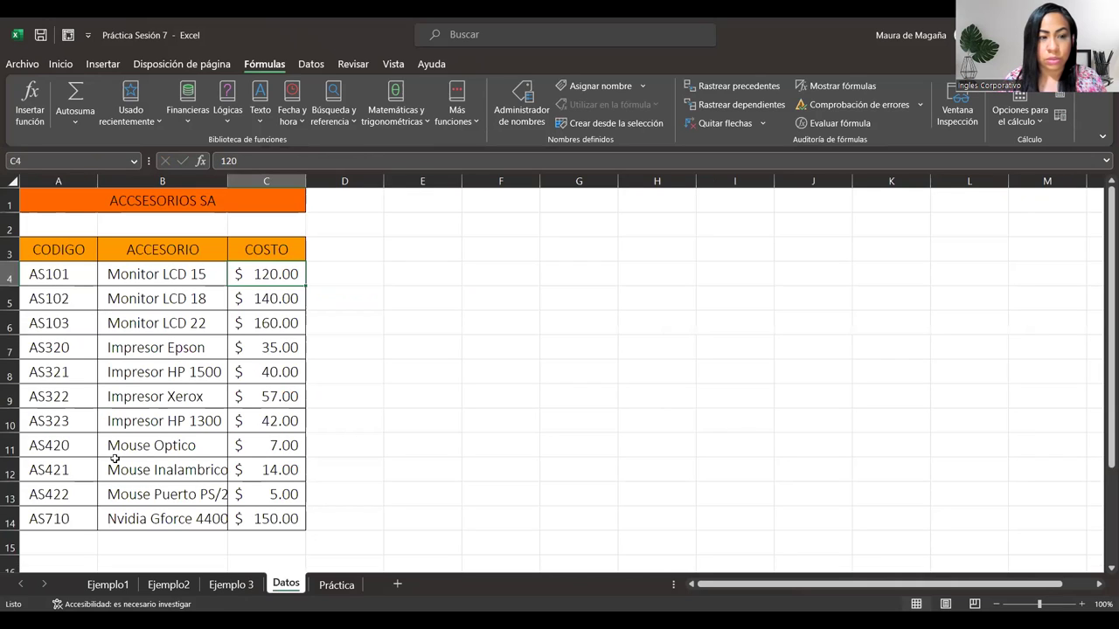
drag(51, 518, 277, 521)
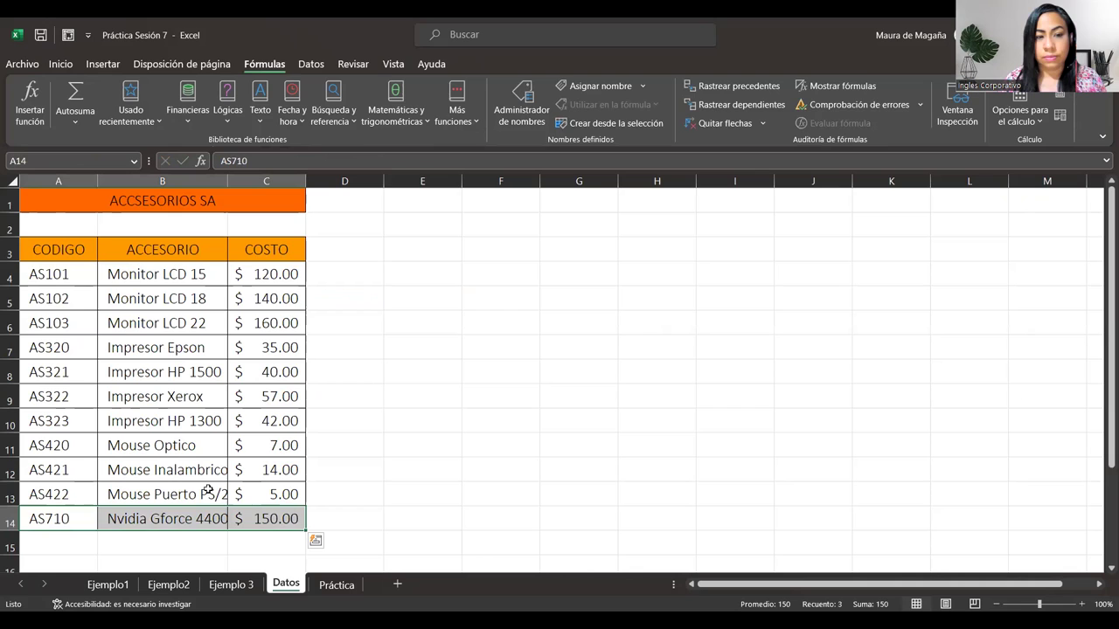
- Widen column B on Datos to fit the accessory names, and return to Ejemplo 3
key(Right)
drag(227, 181, 233, 181)
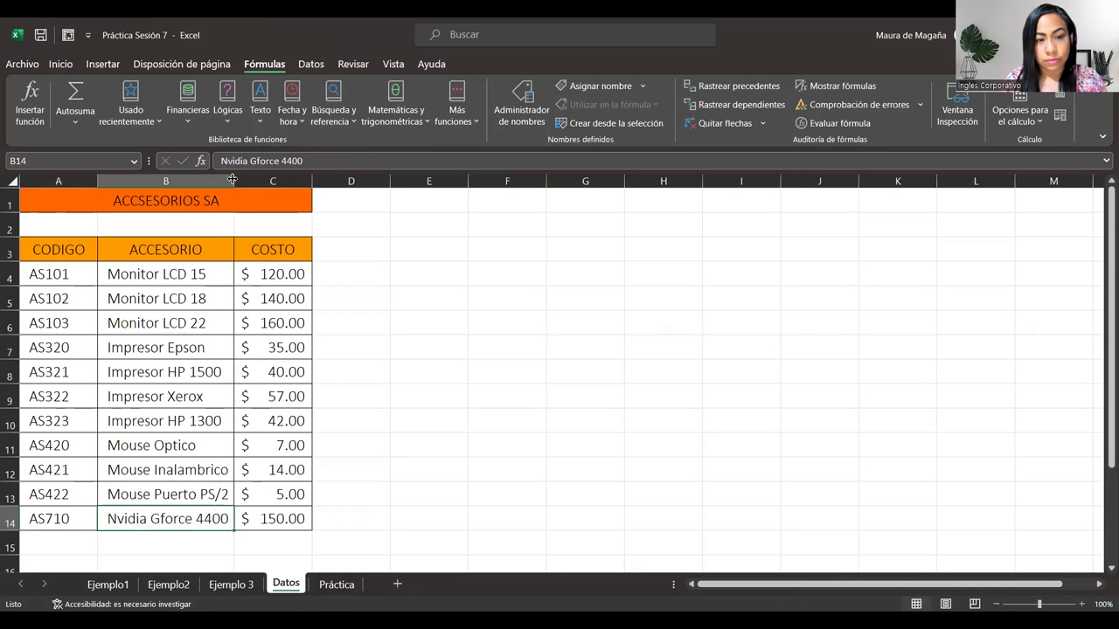
click(254, 591)
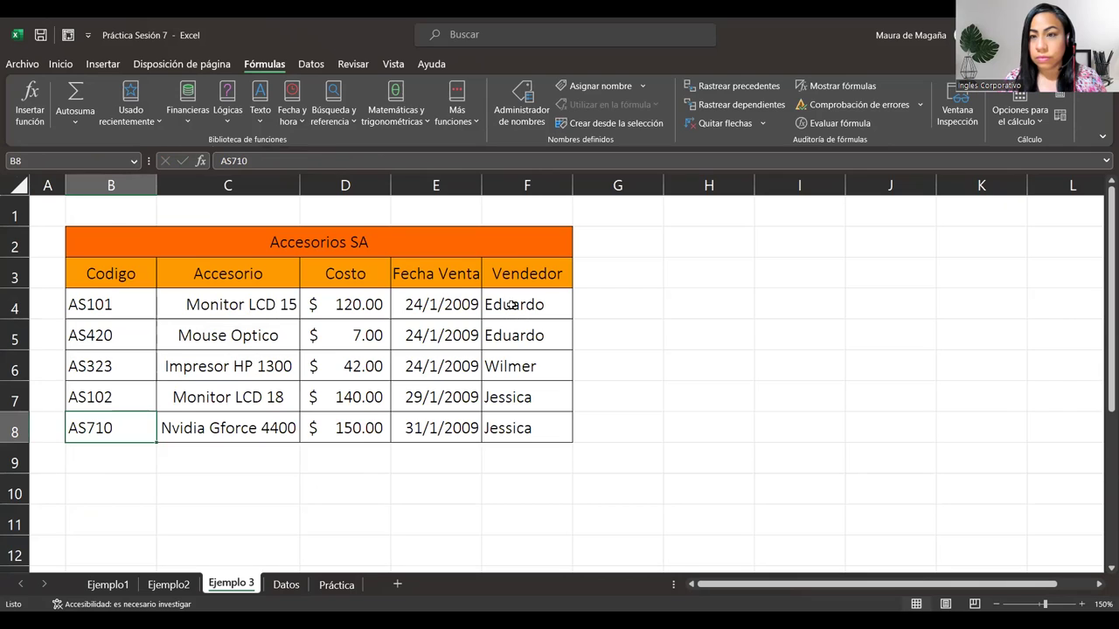
- Review the Costo formula in D4 and the accessory and cost results for code AS102 in row 7
click(367, 306)
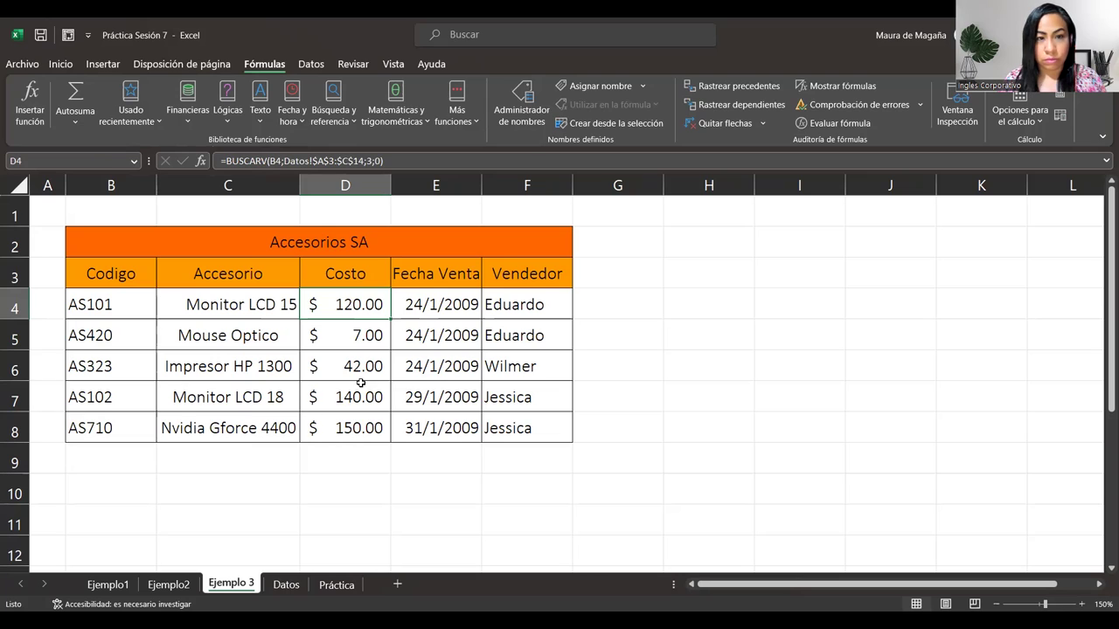
click(210, 394)
drag(209, 393, 341, 398)
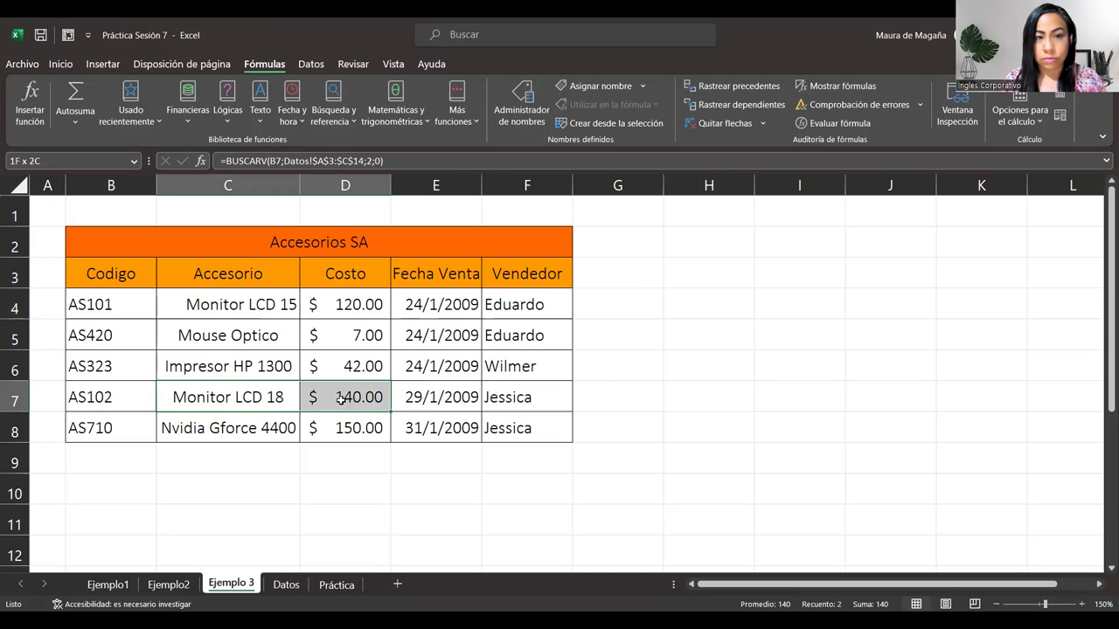
click(274, 399)
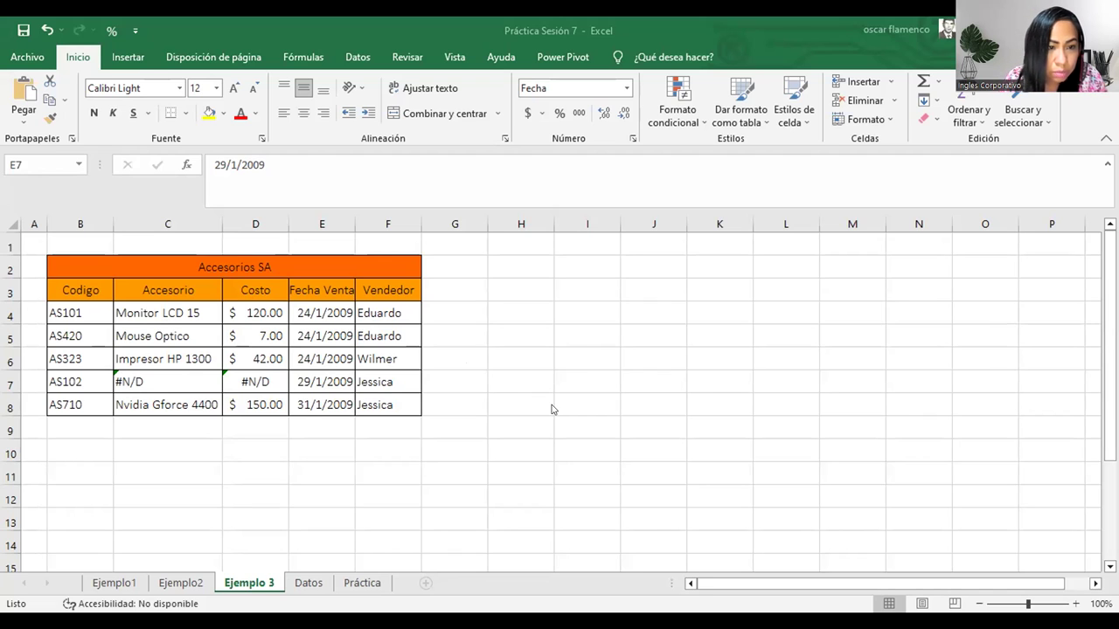
- In the other copy of the workbook, inspect the AS102 Accesorio formula in C7 and compare its table range with the Datos sheet
click(125, 387)
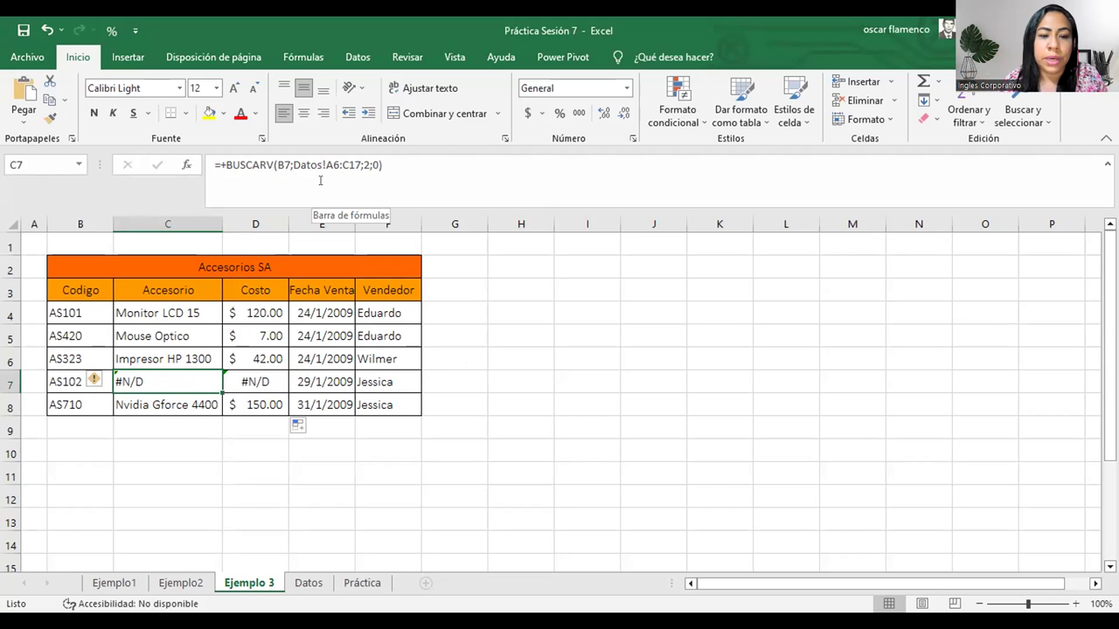
click(308, 583)
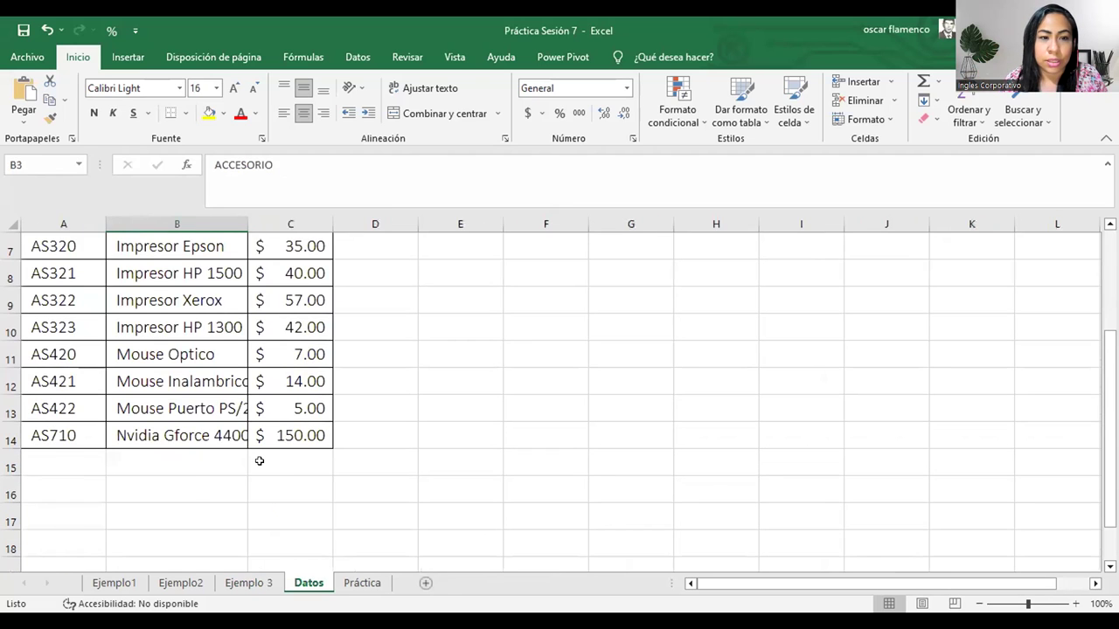
scroll(260, 462, up, 2)
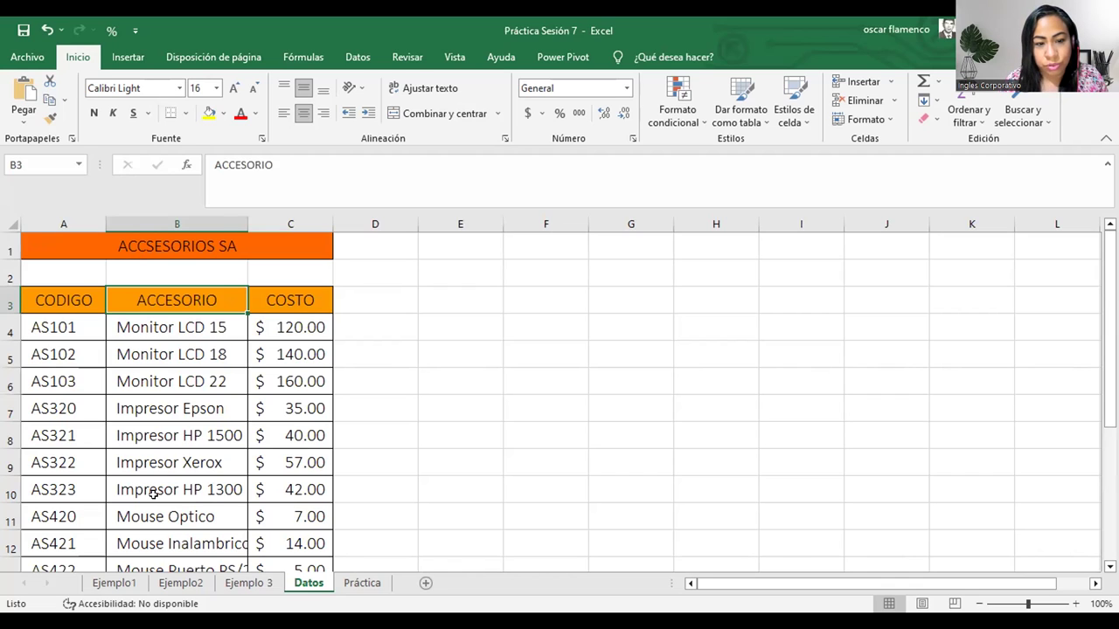
click(247, 584)
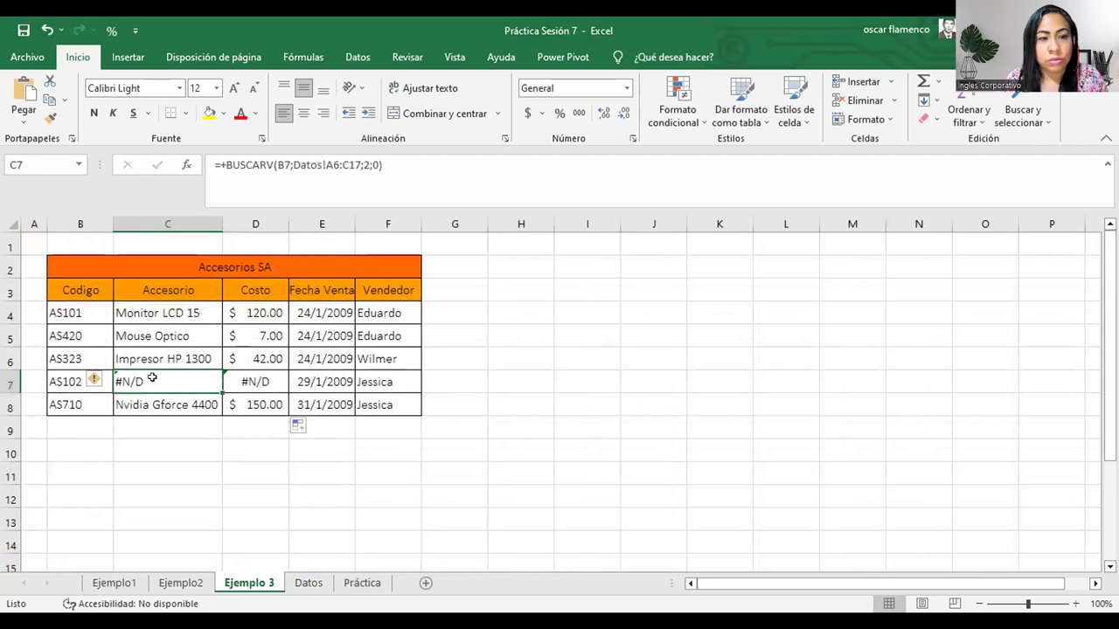
double_click(152, 382)
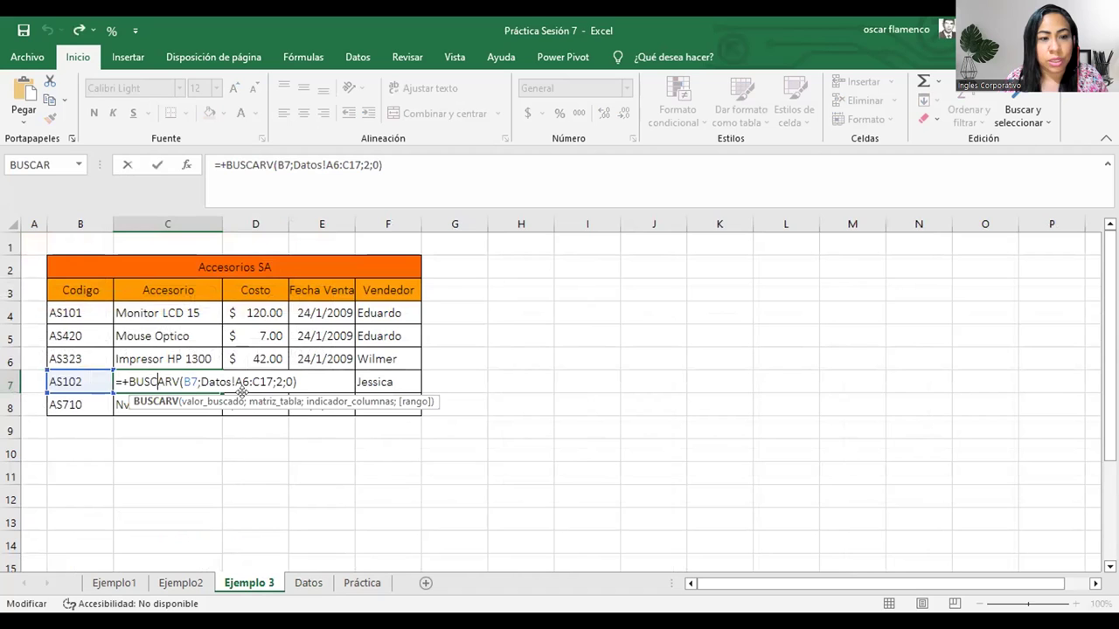
click(236, 380)
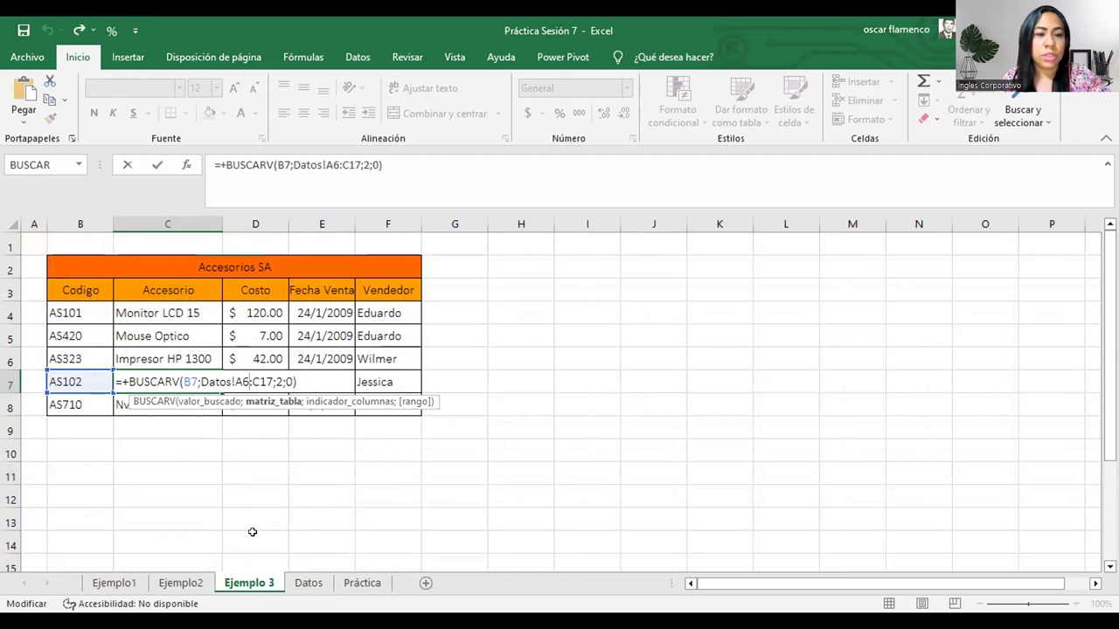
key(Escape)
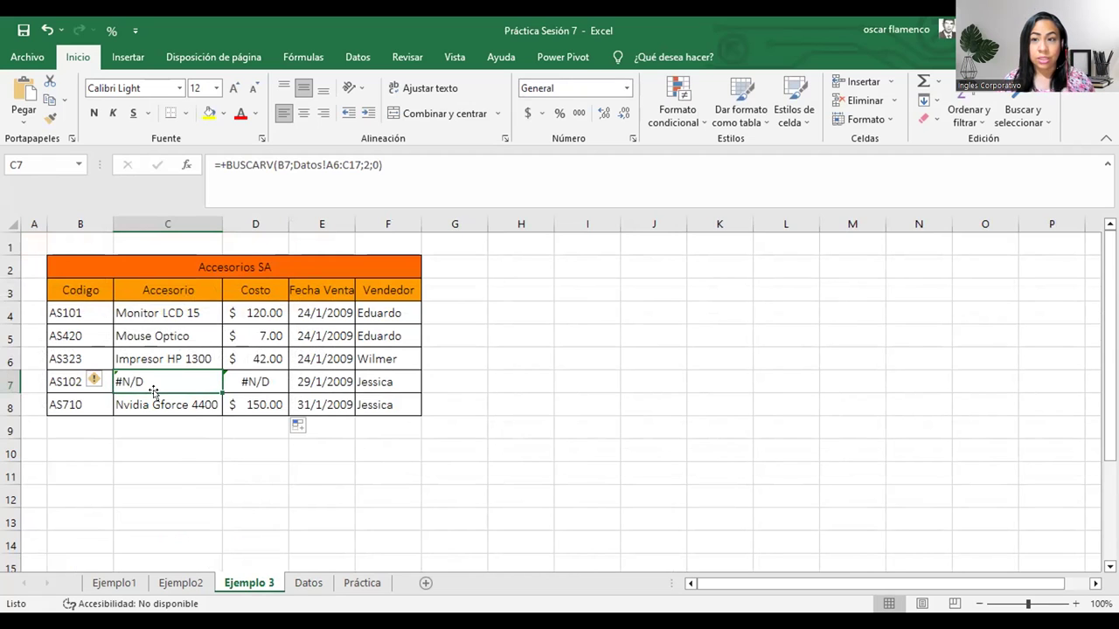
- Make the table array in the C4 Accesorio formula absolute as Datos!$A$3:$C$14, and accept the formula
click(179, 311)
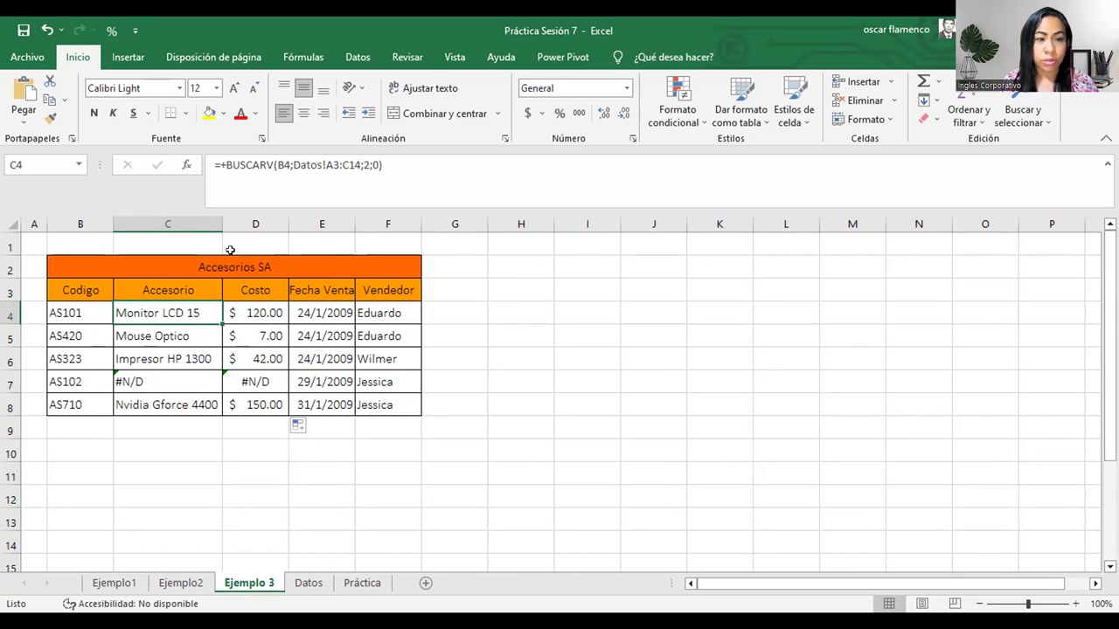
double_click(176, 306)
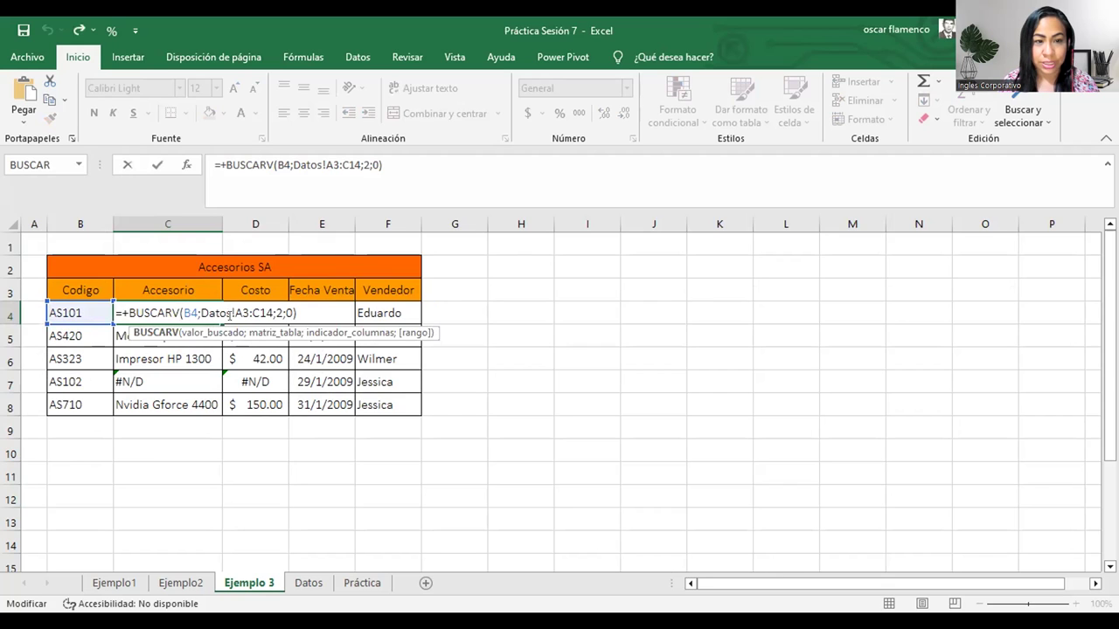
click(286, 338)
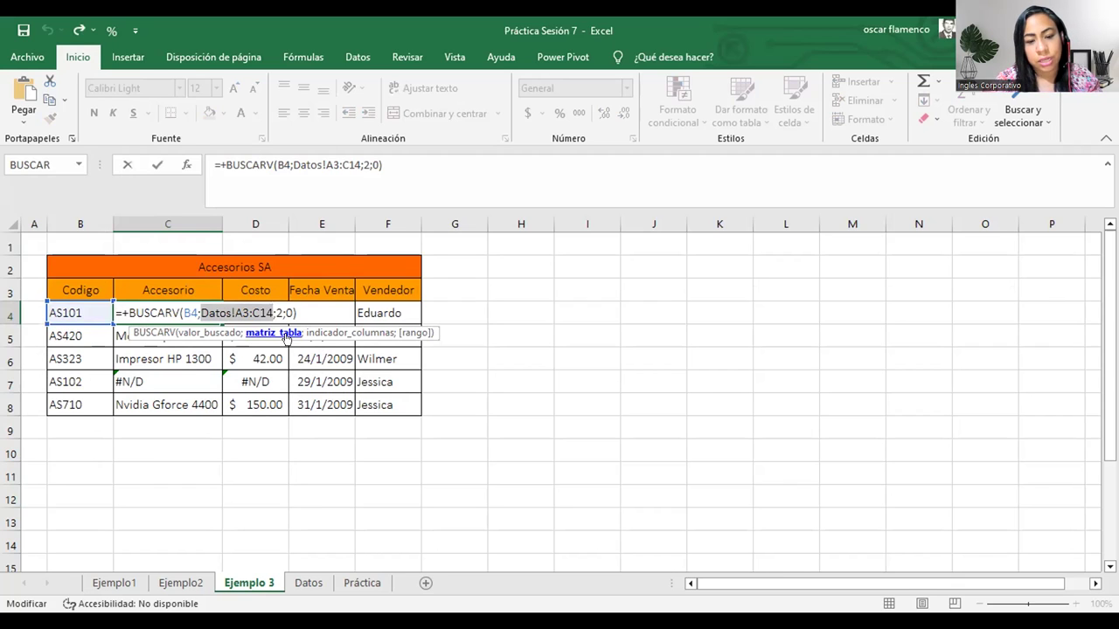
key(F4)
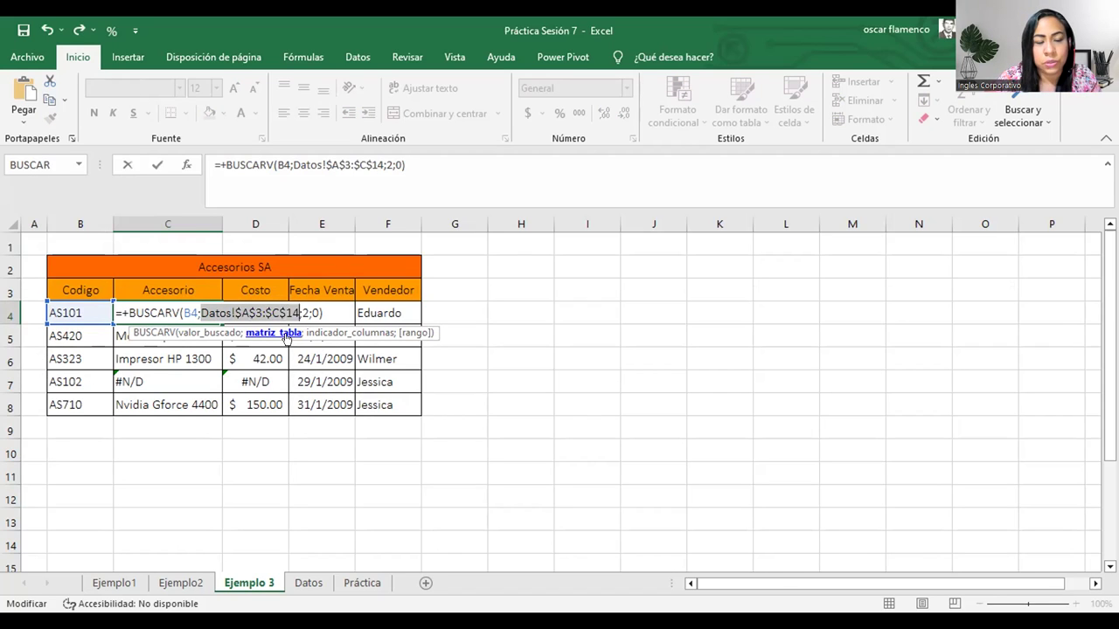
key(Return)
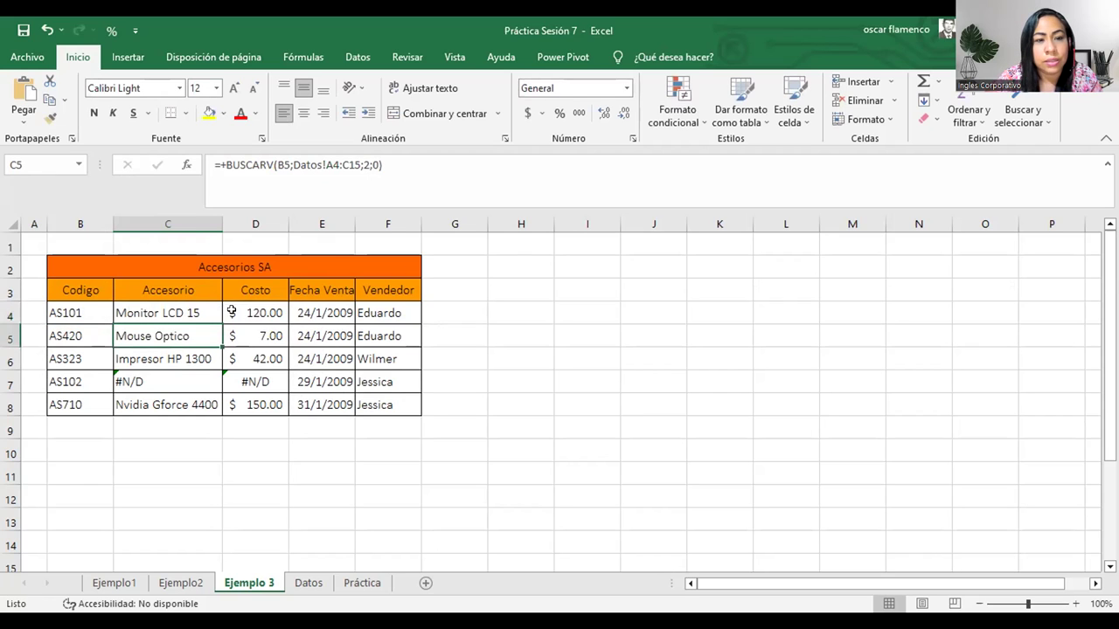
- Copy the corrected Accesorio formula from C4 down to C8
click(233, 312)
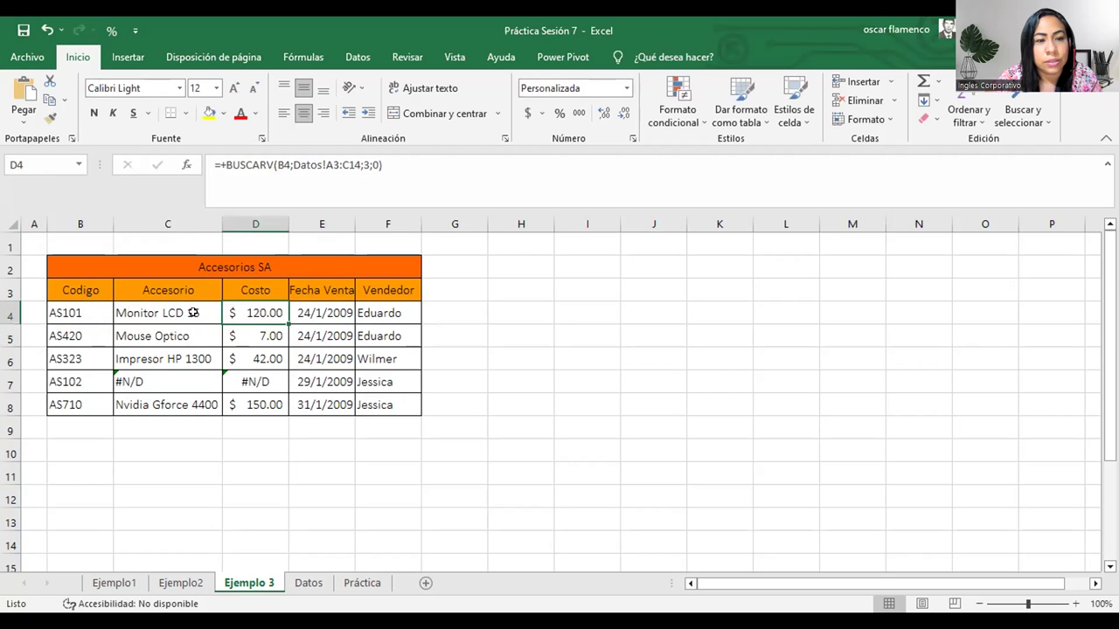
click(193, 312)
drag(218, 327, 205, 414)
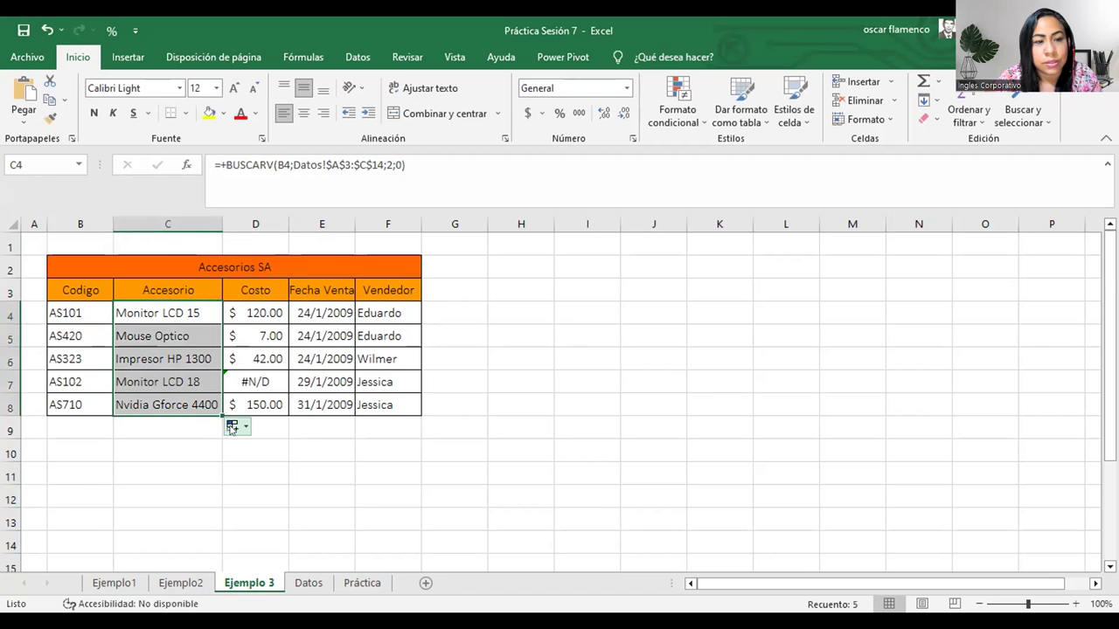
- Make the table array in the D4 Costo formula absolute as Datos!$A$3:$C$14, and accept the formula
click(246, 309)
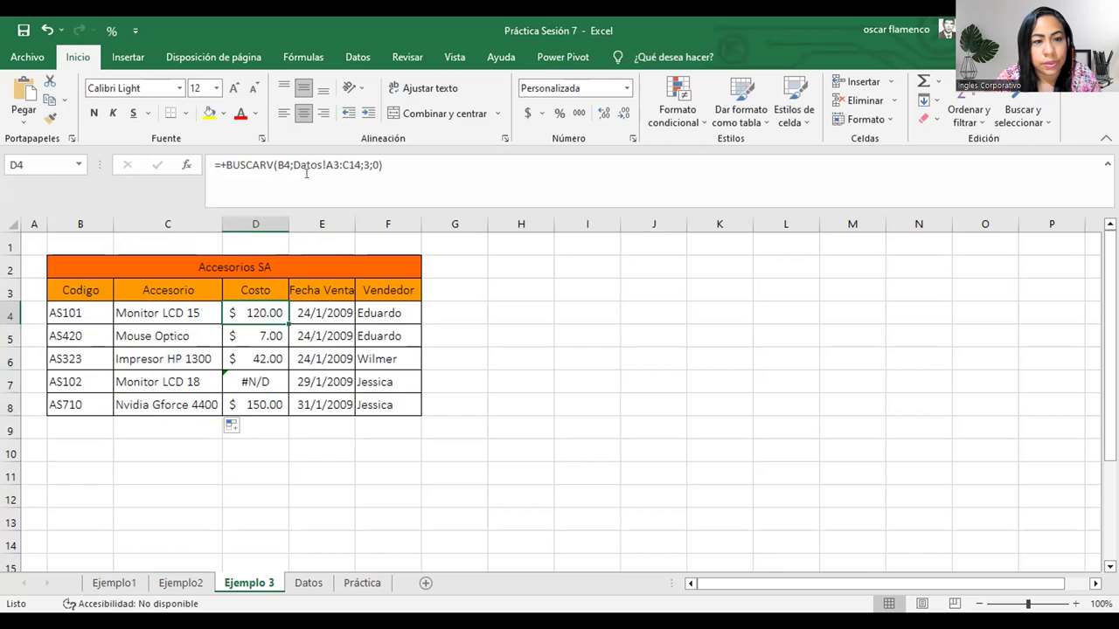
double_click(246, 309)
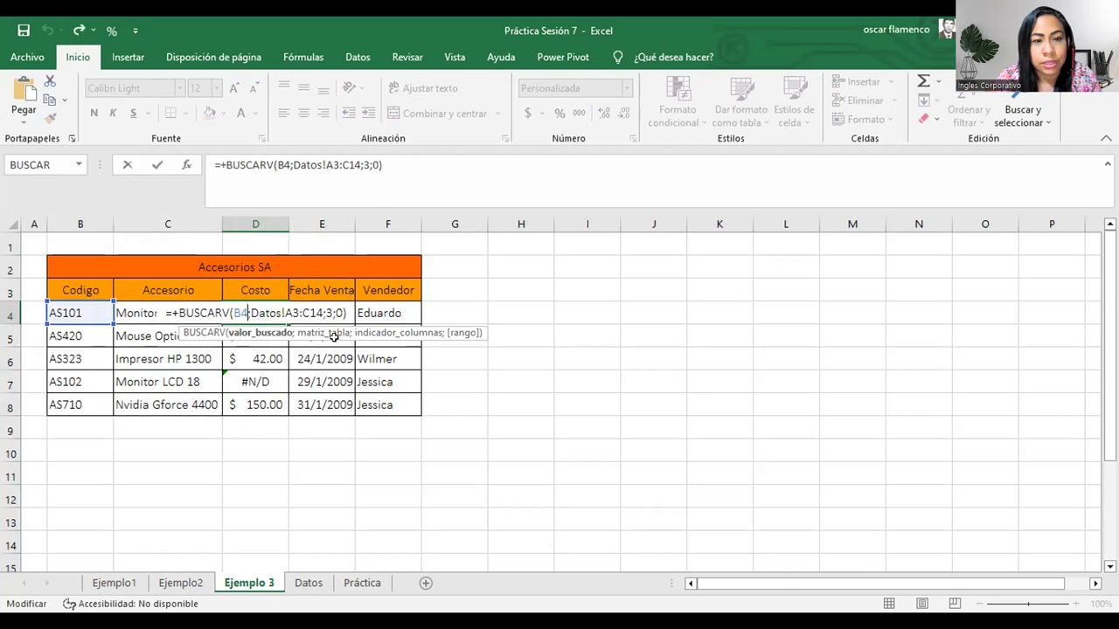
click(321, 334)
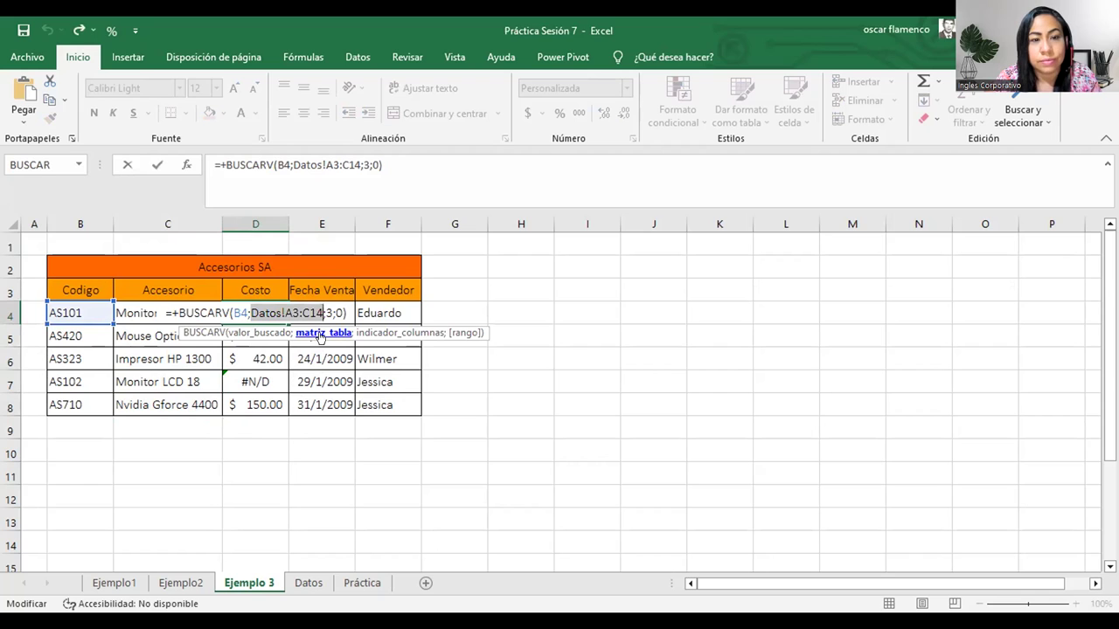
key(F4)
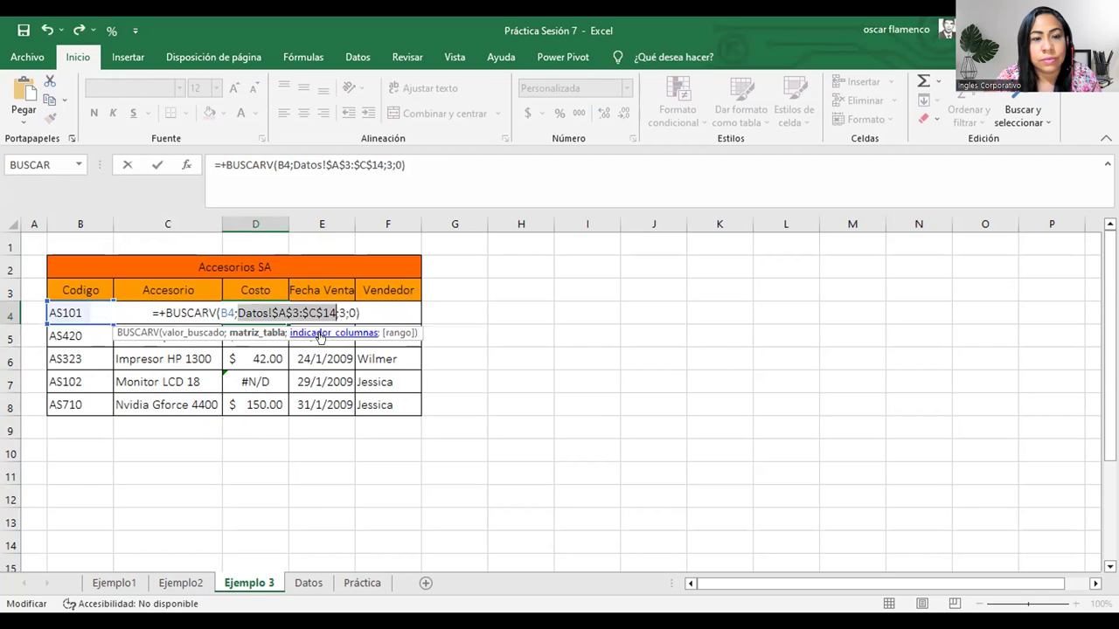
key(Return)
- Copy the corrected Costo formula from D4 down to D8 and save the workbook, continuing past the compatibility check
click(269, 311)
drag(285, 323, 285, 420)
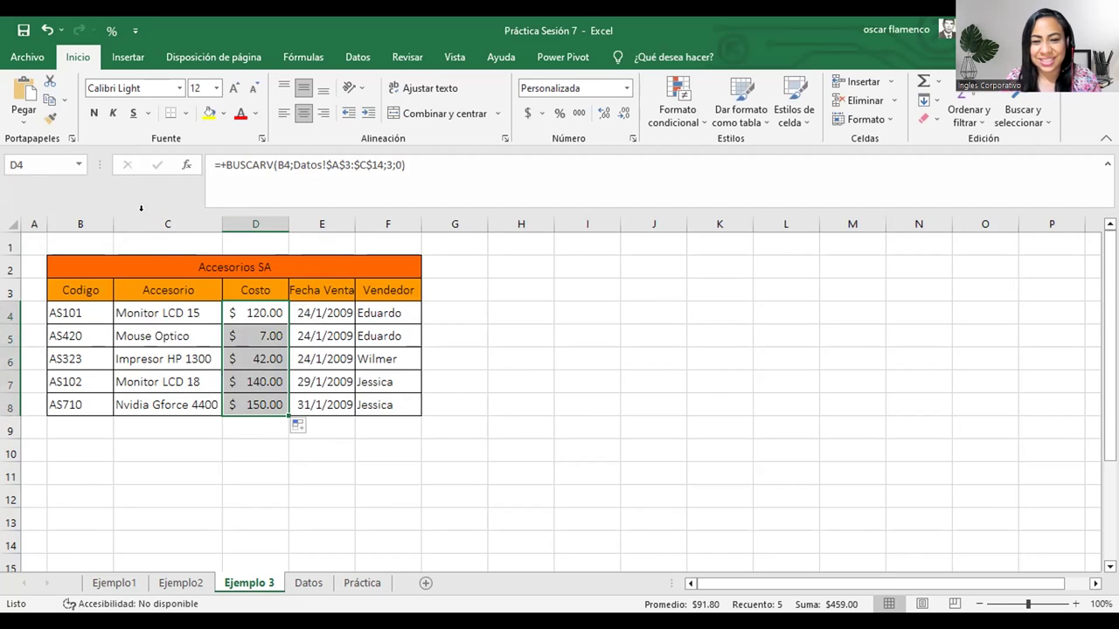
click(23, 31)
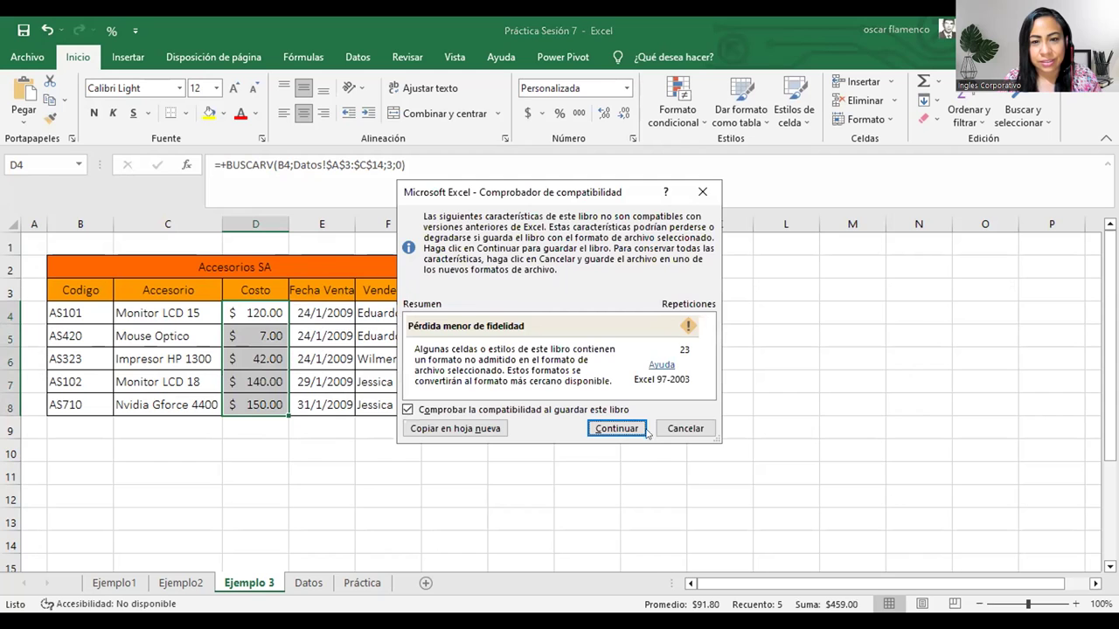
click(643, 430)
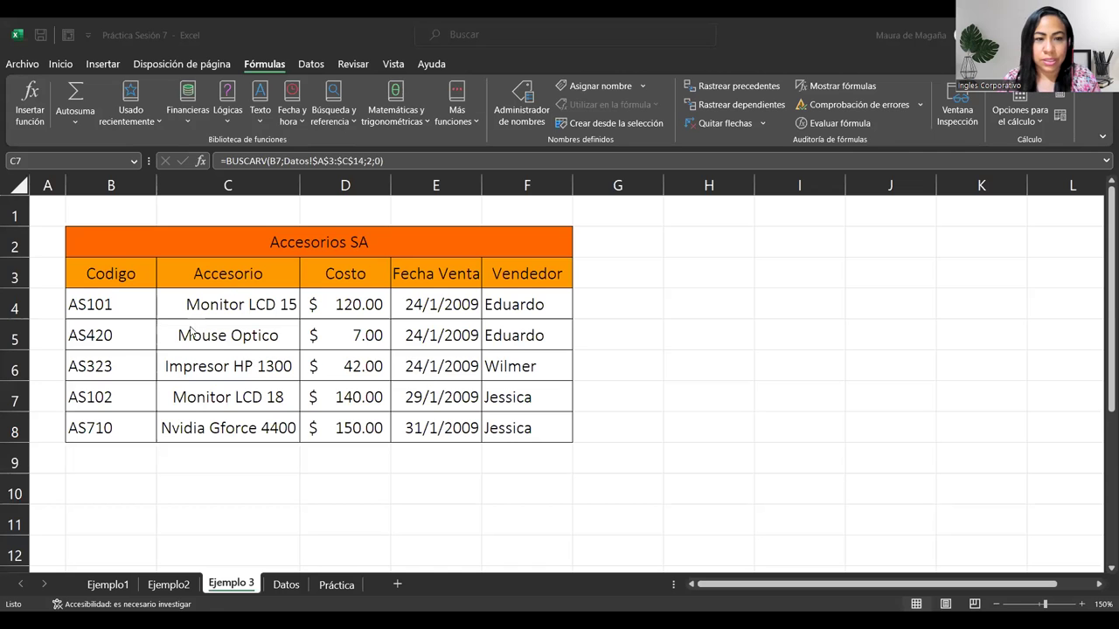
- Back in the first workbook, open the Práctica sheet and examine the Joyeria La Realeza product list and the price table by category
click(259, 279)
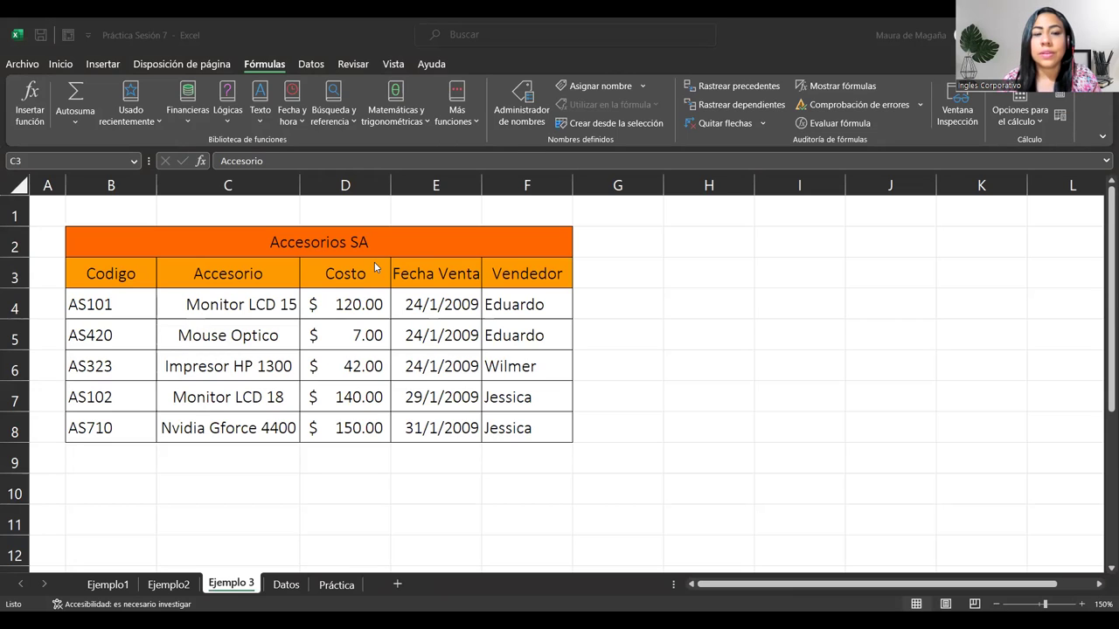
click(340, 585)
drag(1104, 259, 1102, 407)
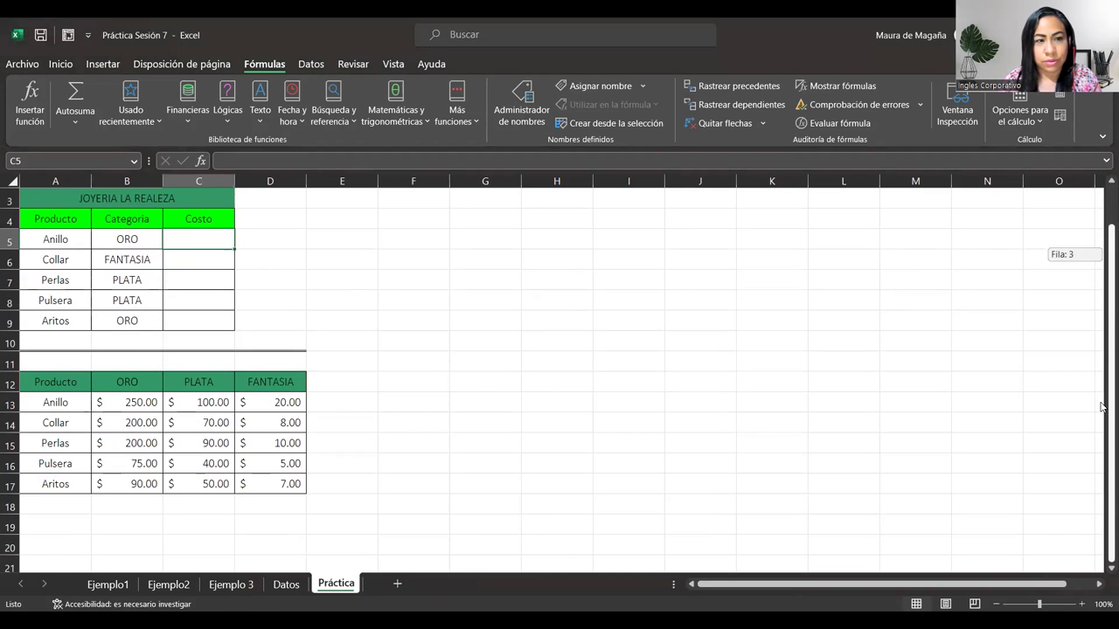
drag(1101, 333, 1102, 221)
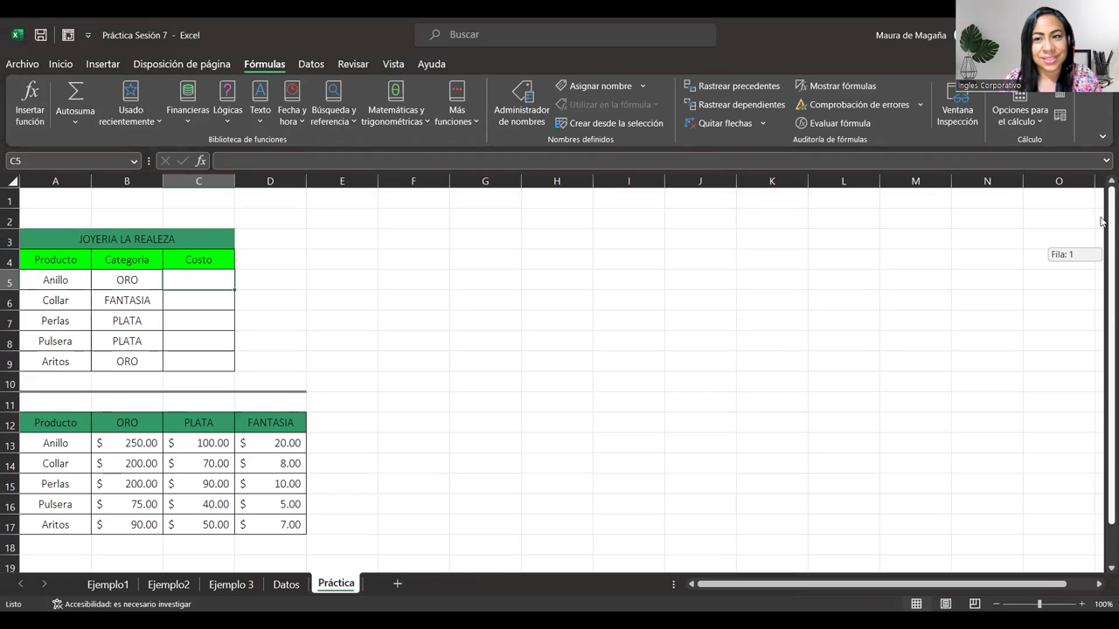
drag(1101, 221, 1101, 221)
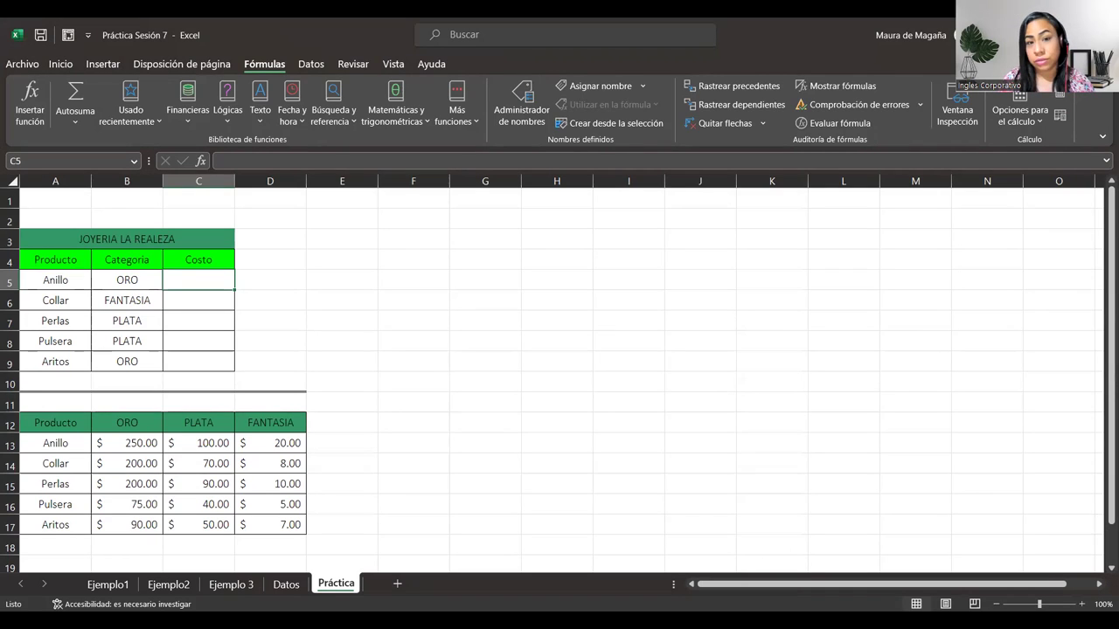
click(213, 274)
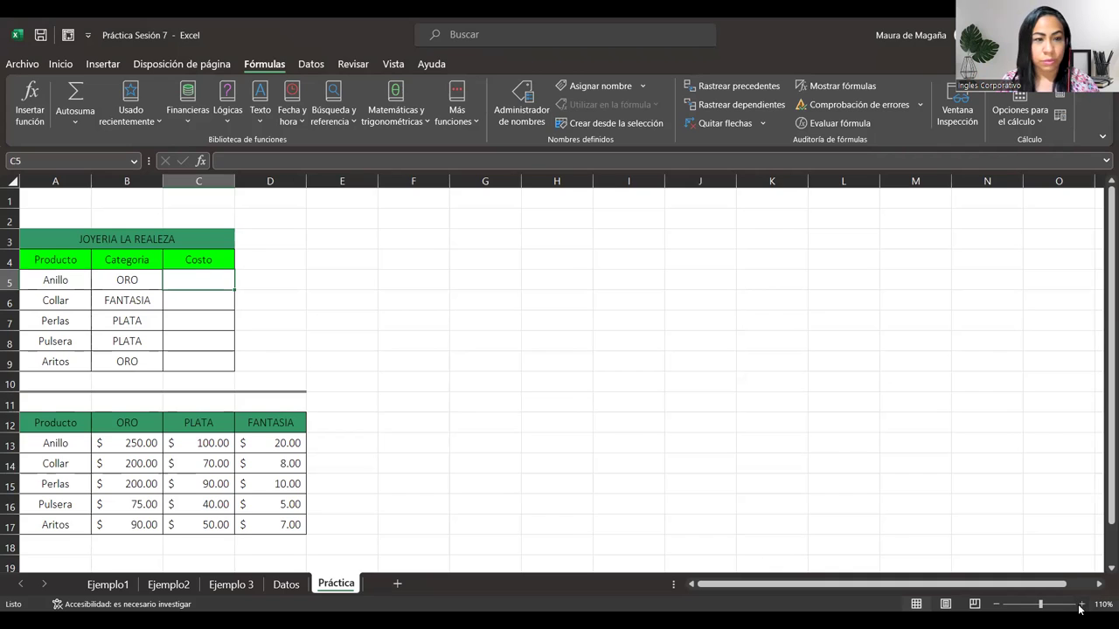
click(1082, 604)
click(1083, 604)
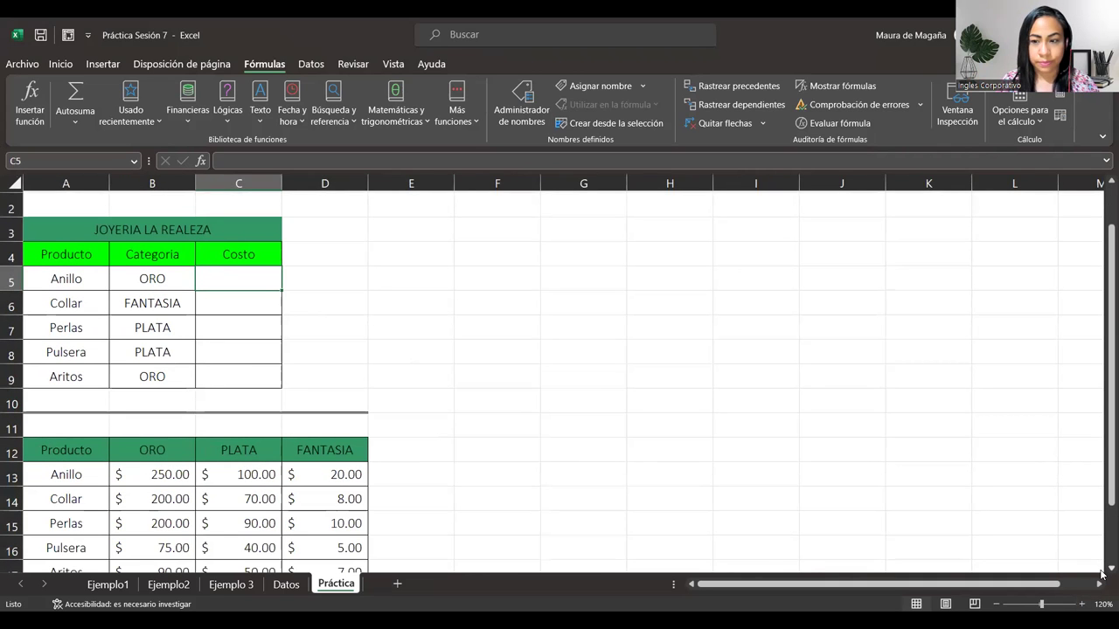
click(1102, 570)
click(1103, 570)
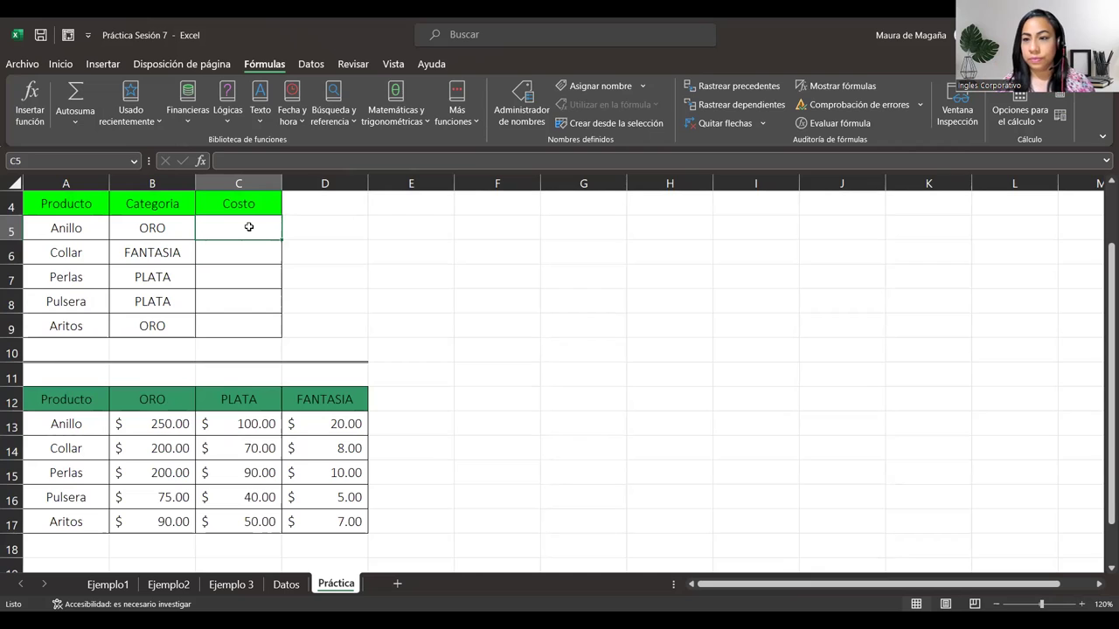
- Start a BUSCARV formula in Costo cell C5 with A5 as the lookup value and A12:D17 as the table array
text(=)
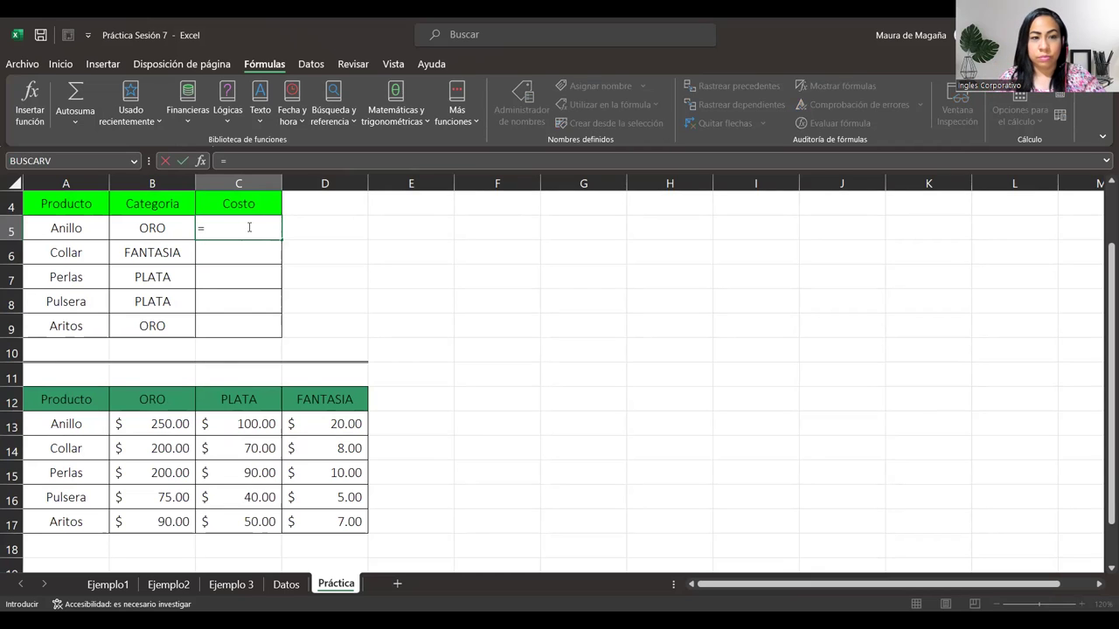
text(BUSCARV()
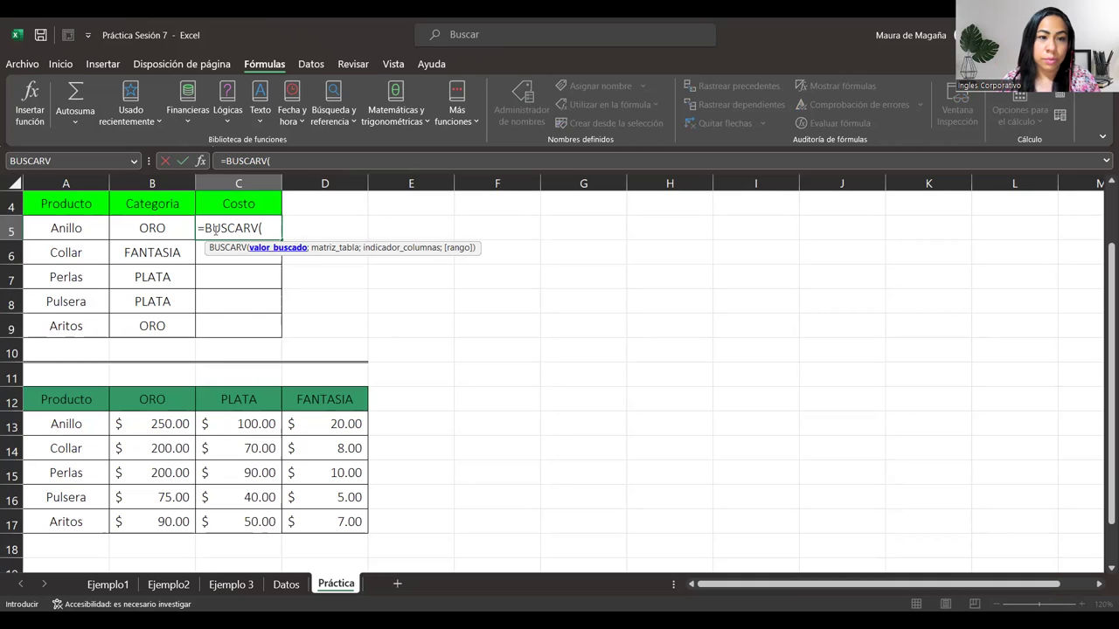
click(85, 227)
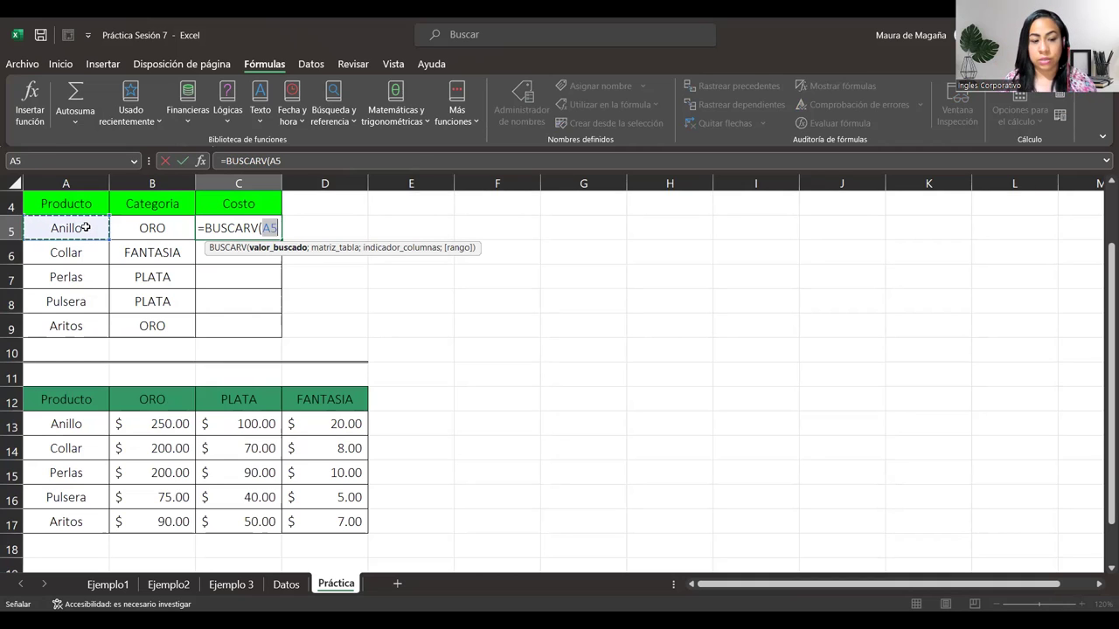
text(;)
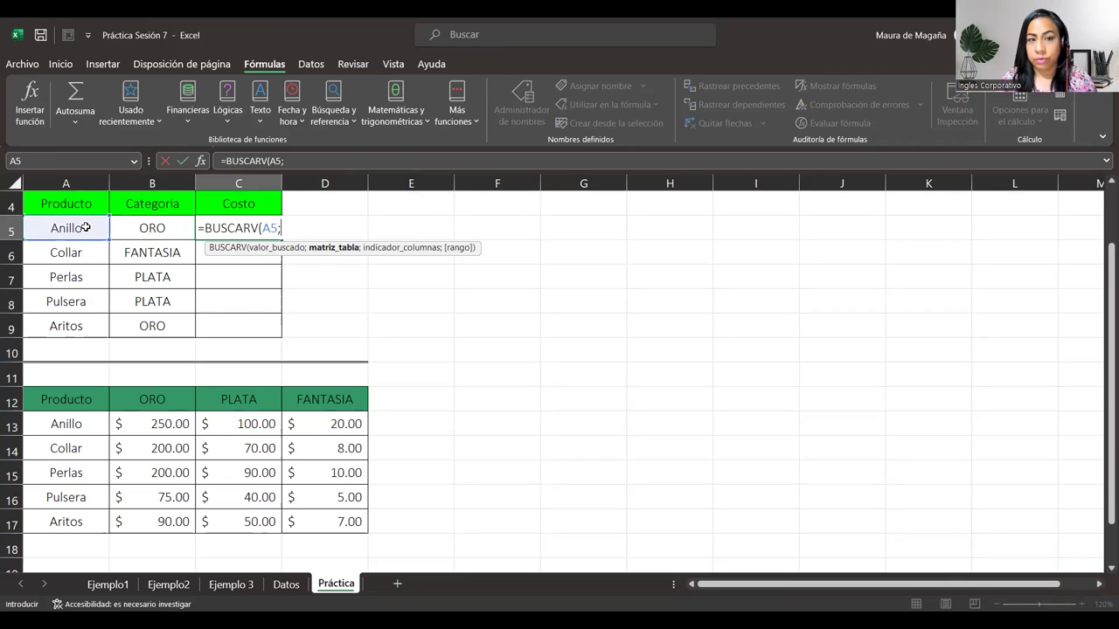
click(90, 399)
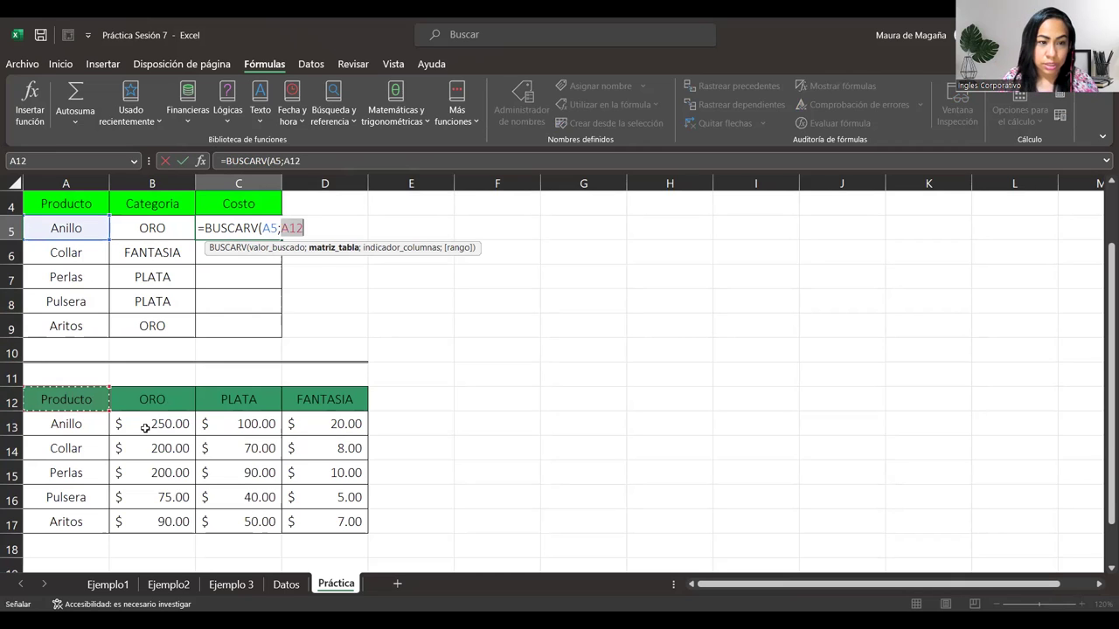
shift+click(325, 518)
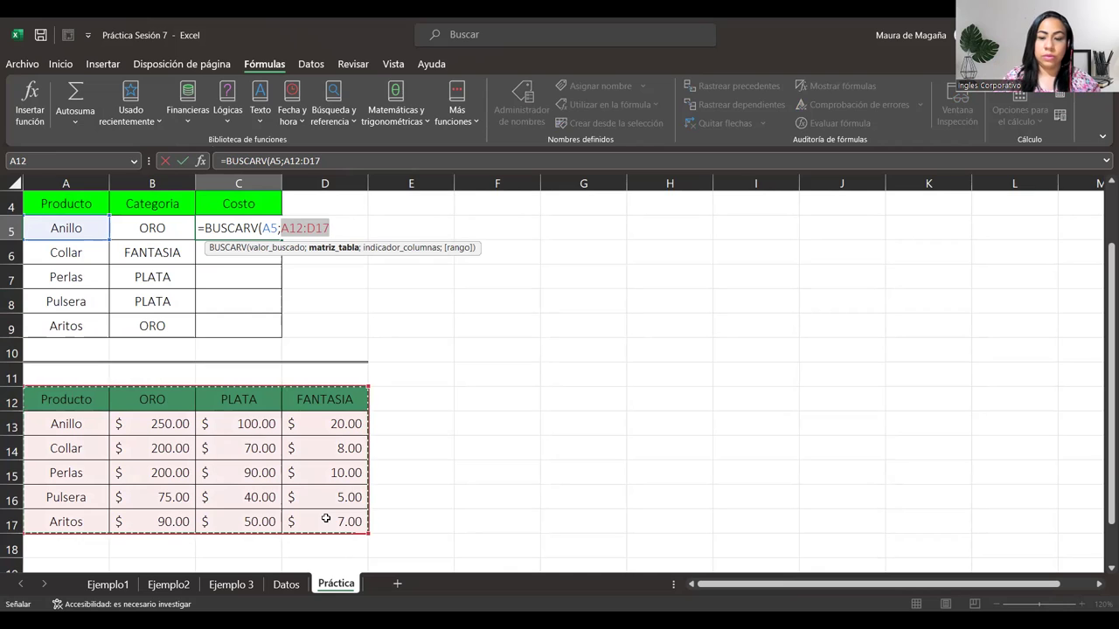
text(;)
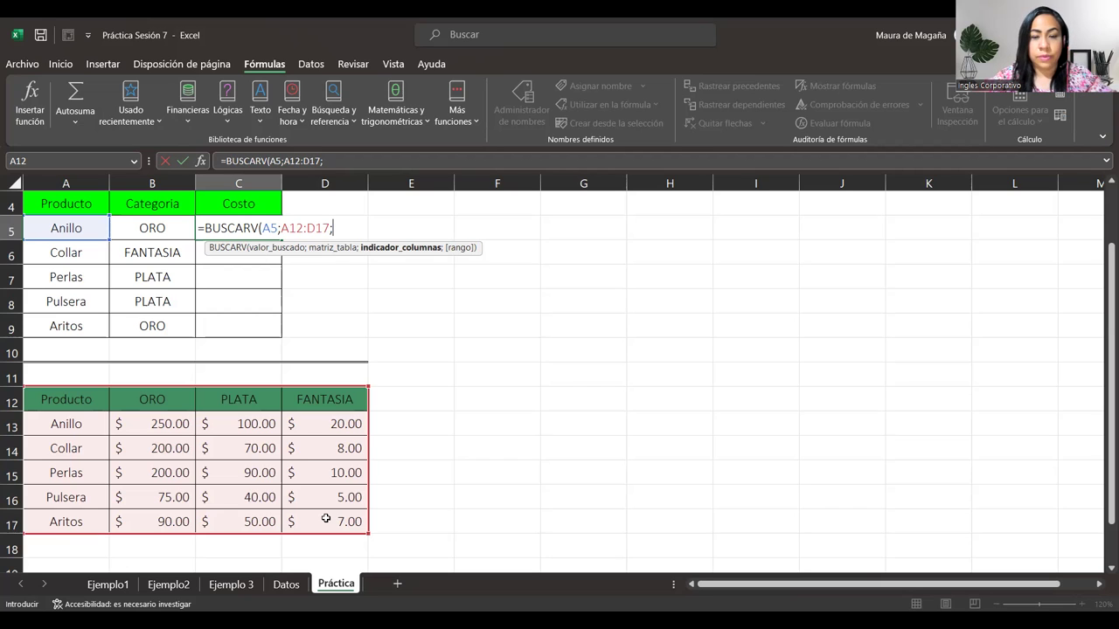
- Nest an SI function as the column indicator, testing B5=B12 and giving 2 as the value if true
text(SI()
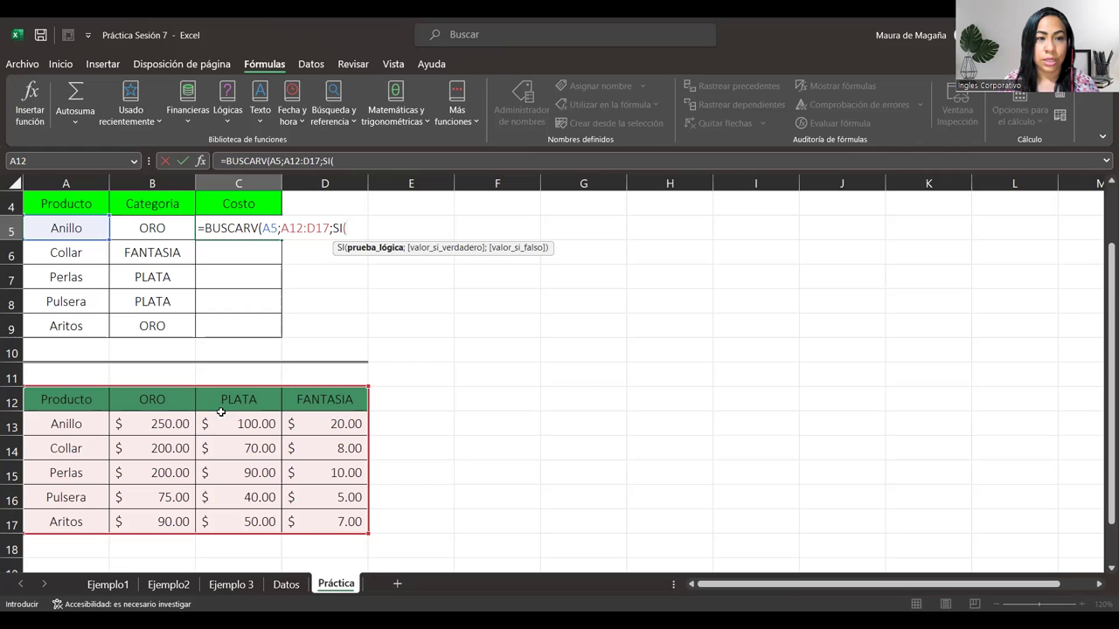
click(178, 228)
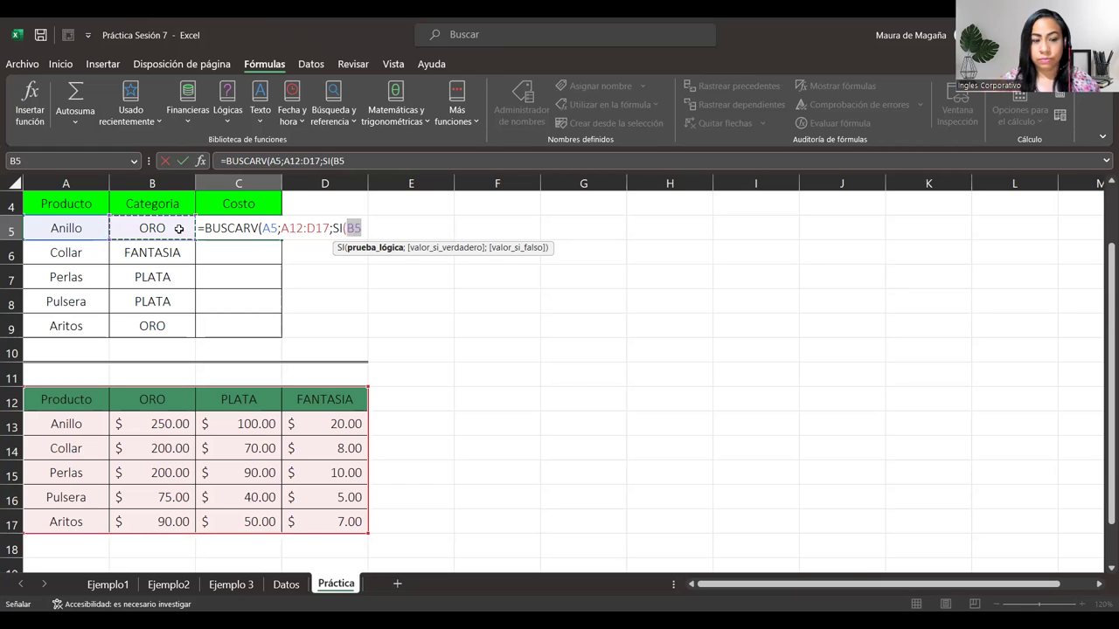
text(=)
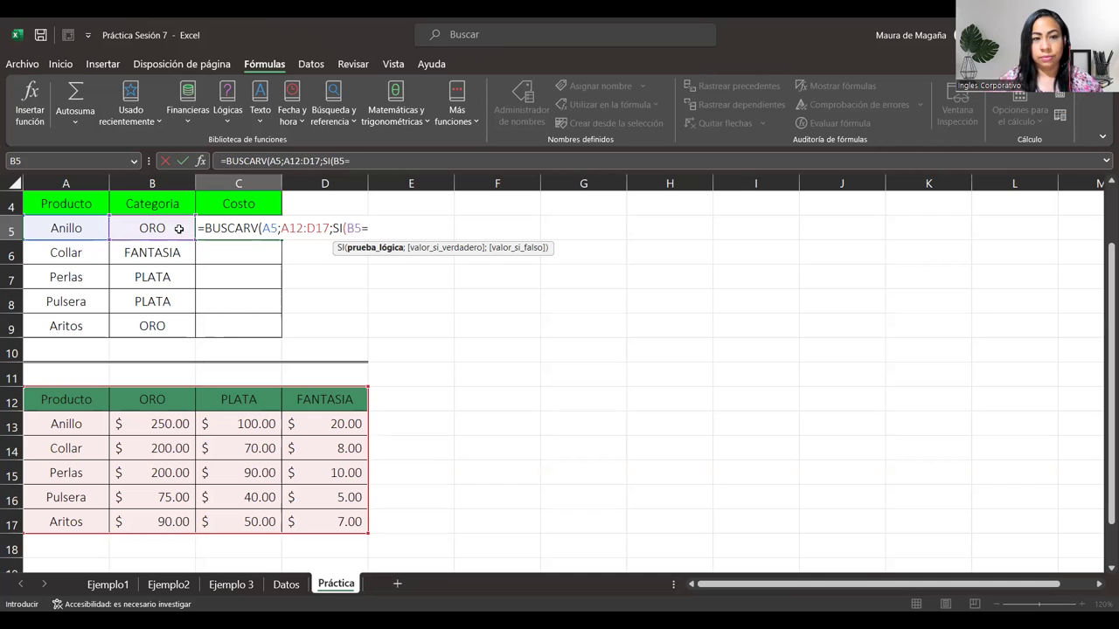
click(145, 400)
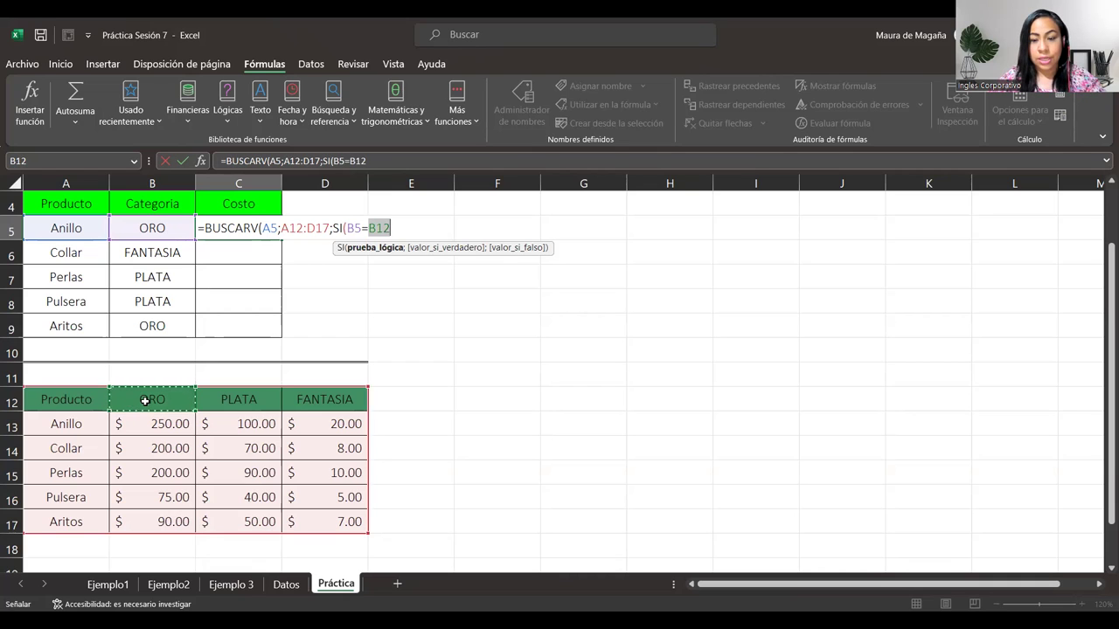
text(;2)
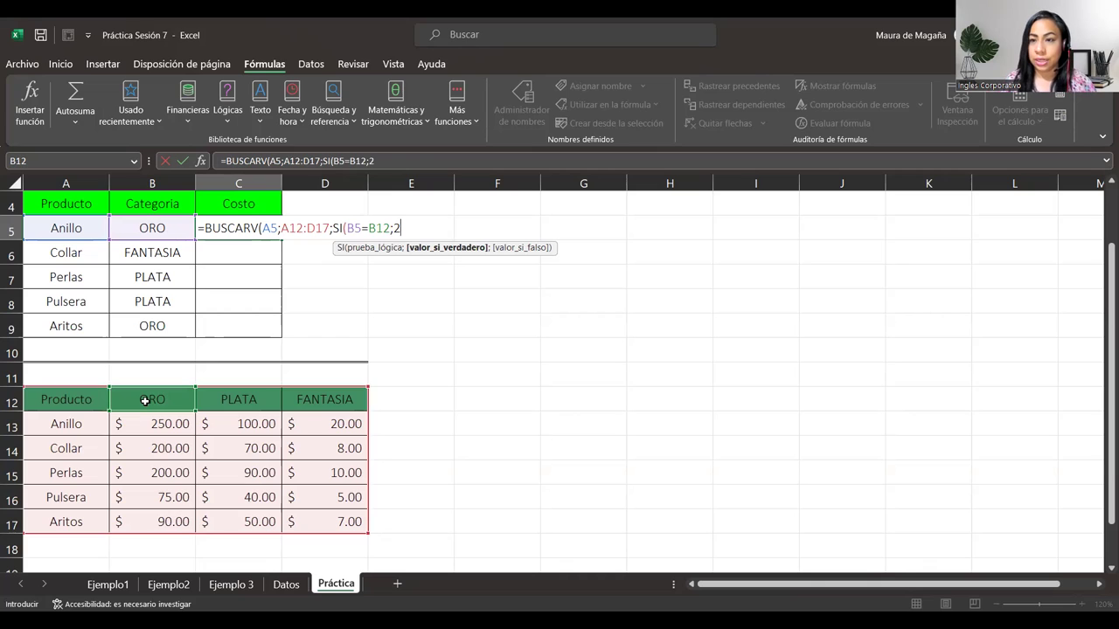
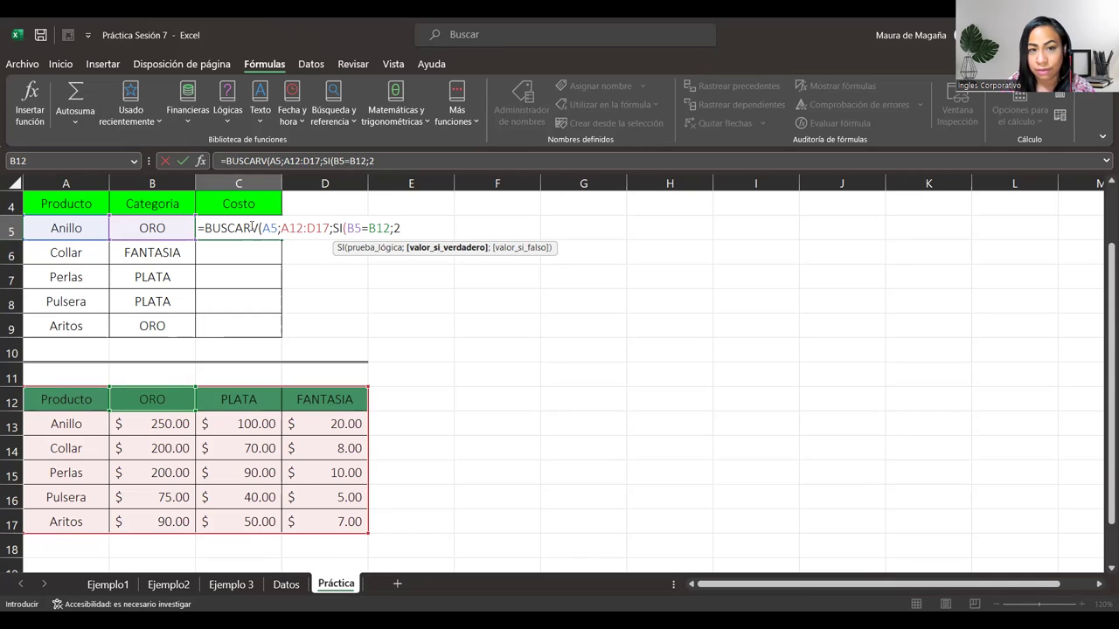
- Nest a second SI as the first SI's value if false, testing B5=C12 and giving 3 if true
click(419, 229)
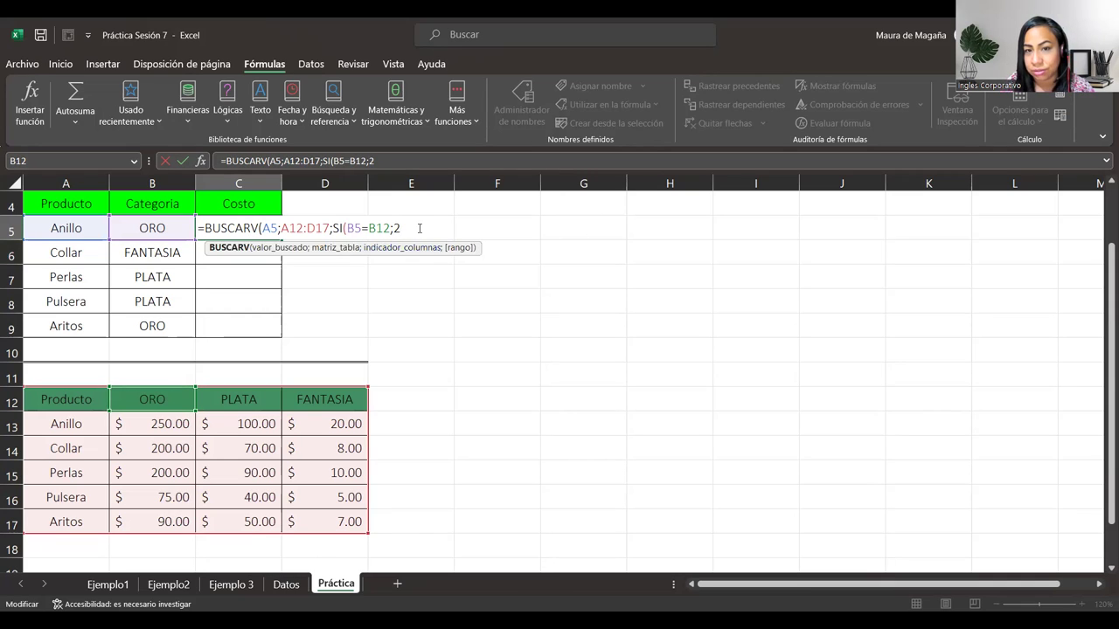
click(420, 228)
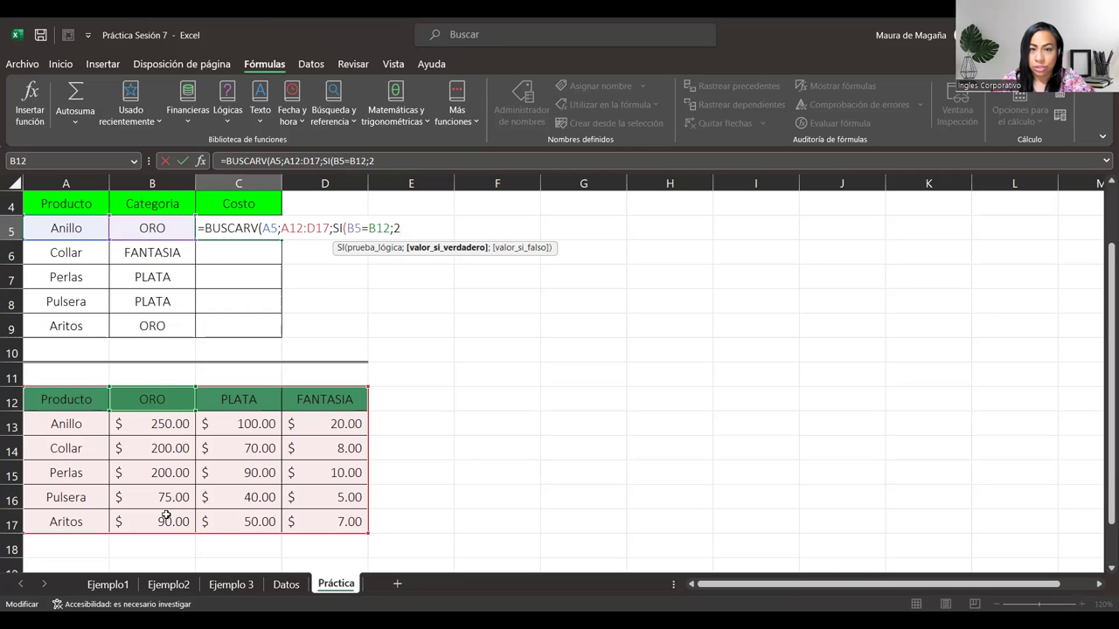
text(;)
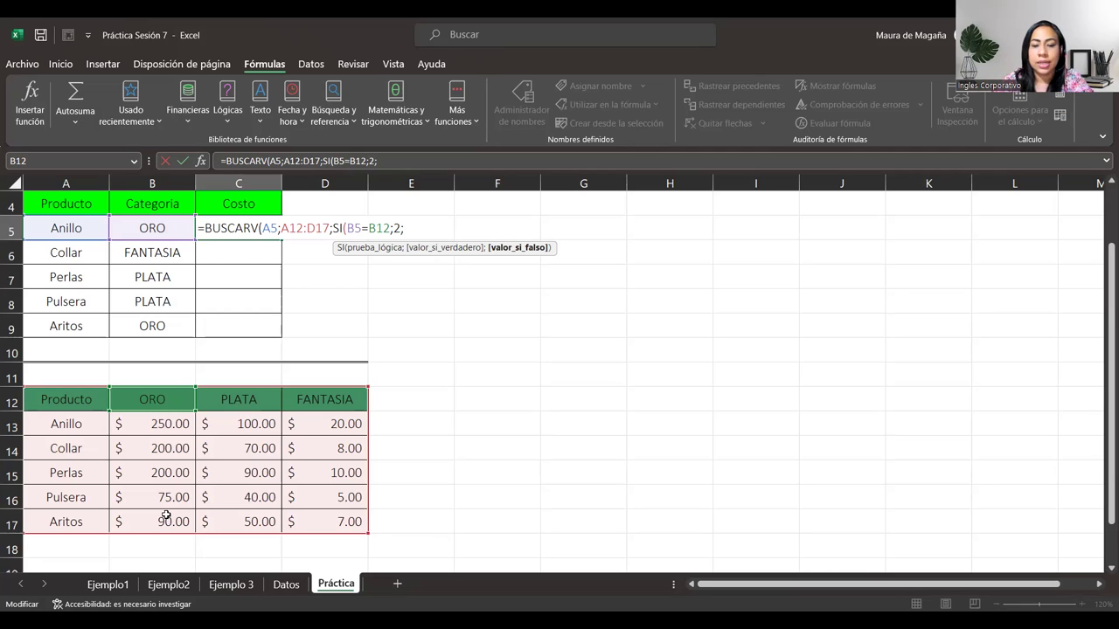
text(si)
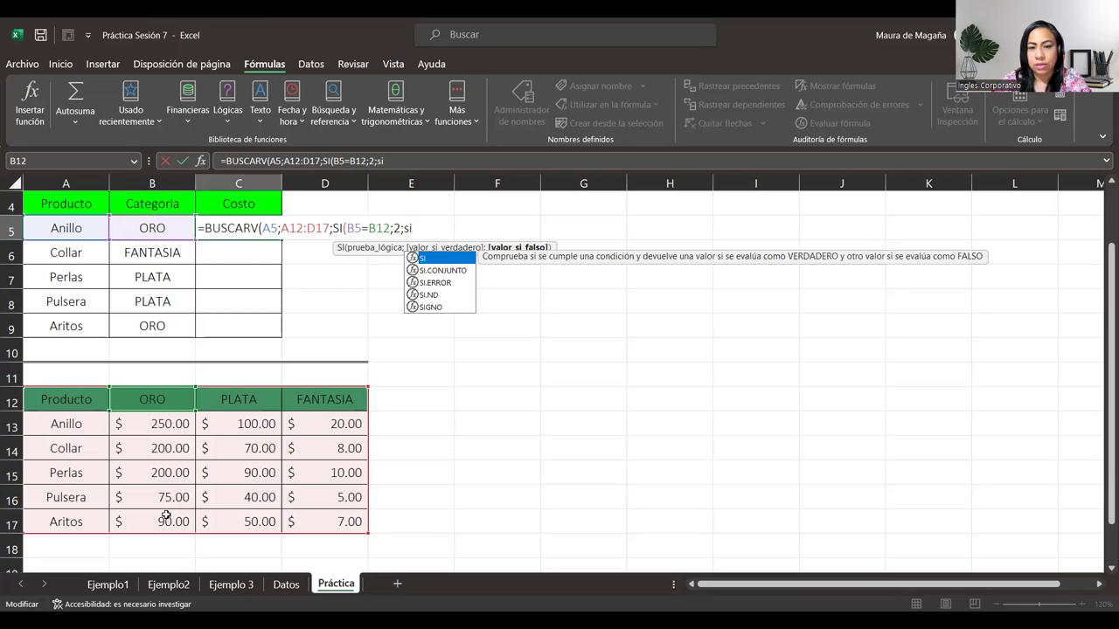
key(Tab)
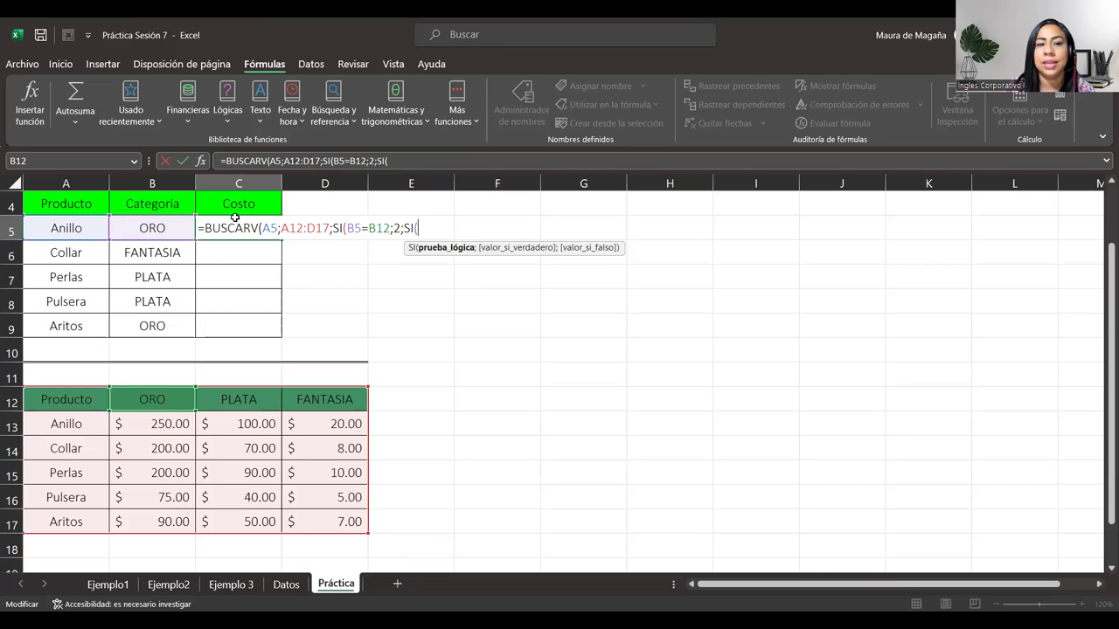
click(126, 222)
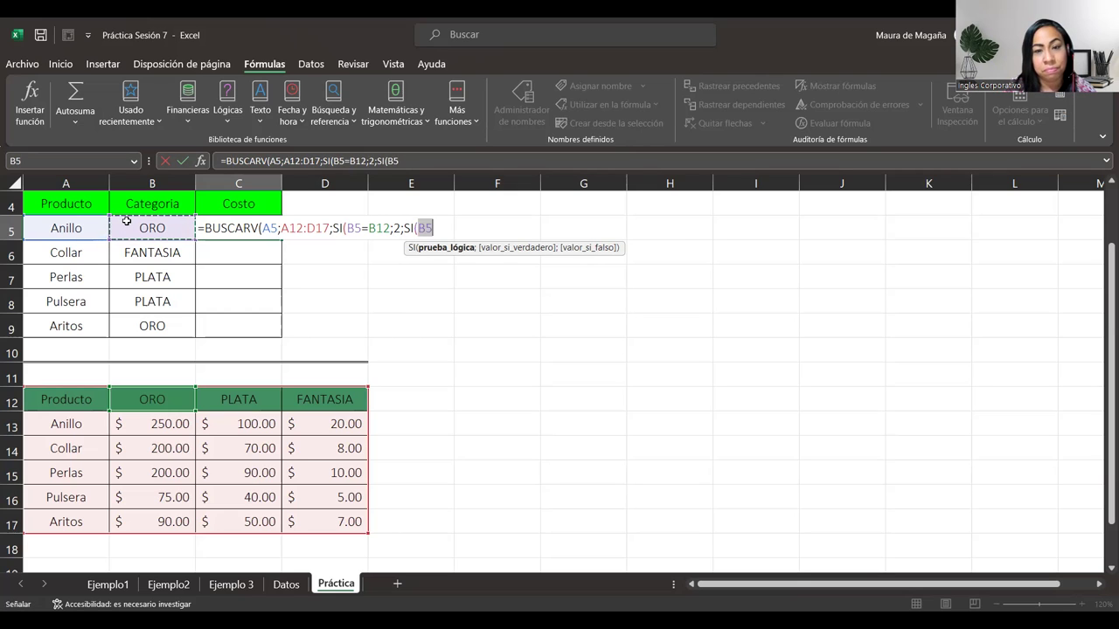
text(=)
click(227, 399)
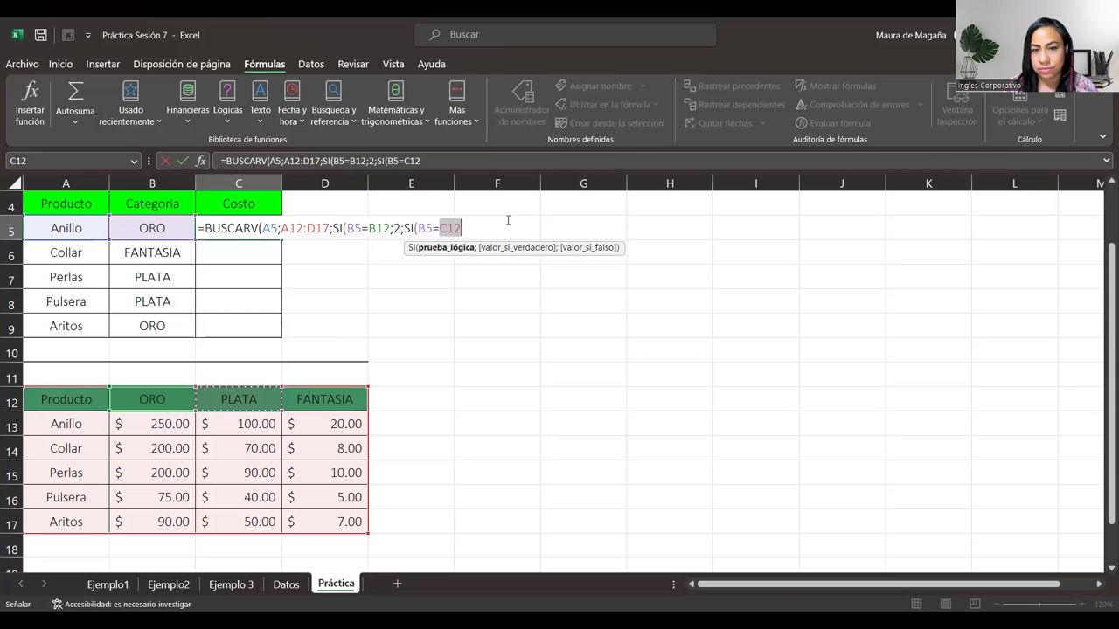
text(;3)
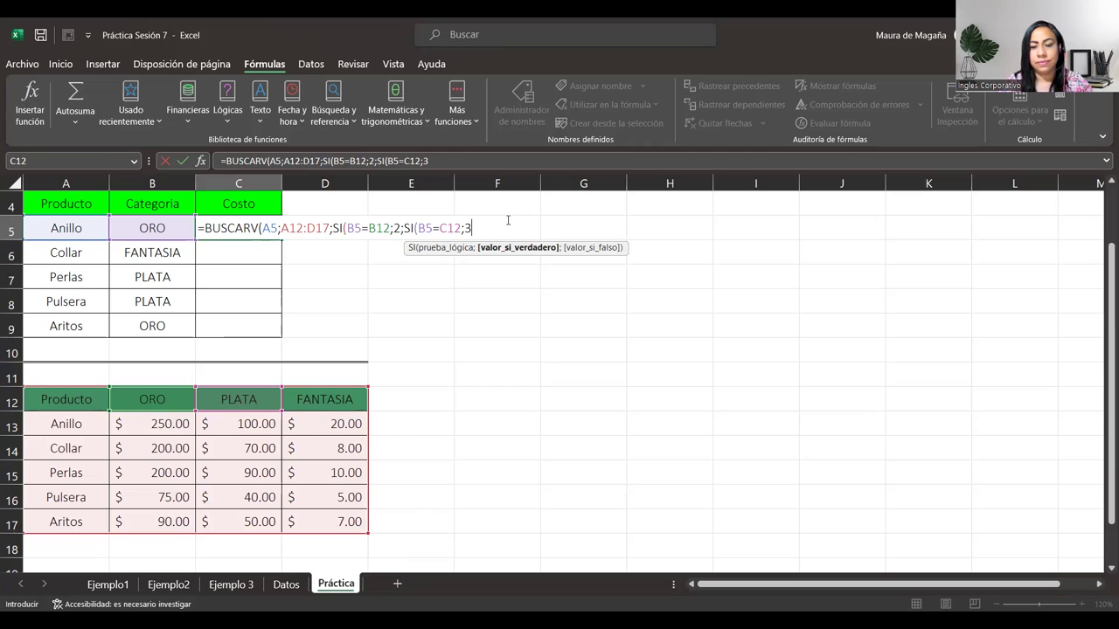
- Complete the C5 formula with 4 as the inner SI's value if false and 0 as the BUSCARV range argument, and enter it
text(;)
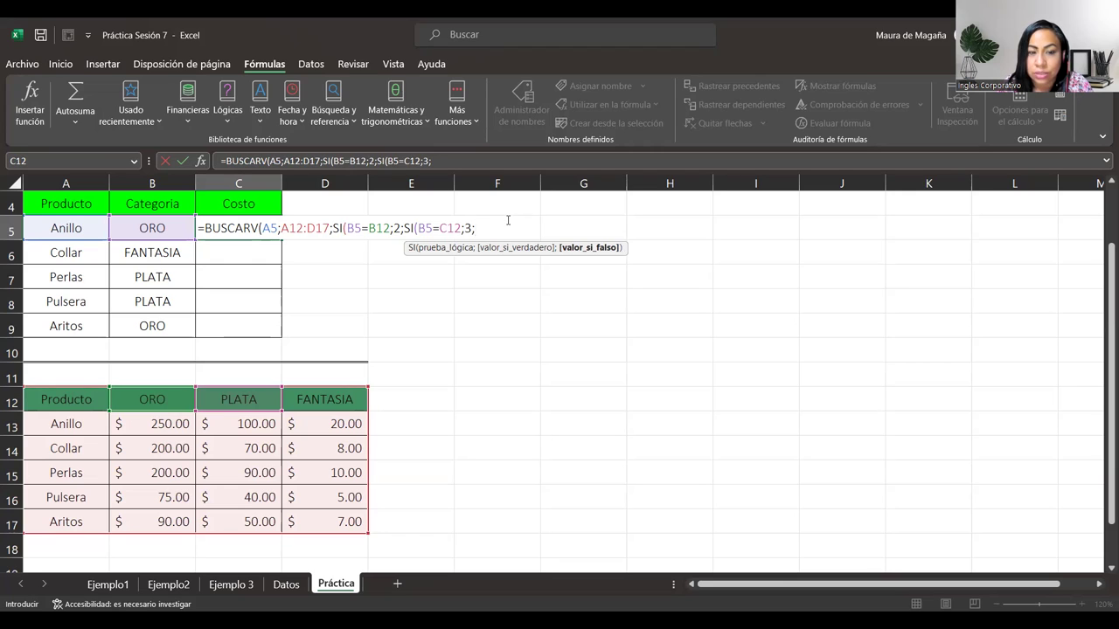
text(4)
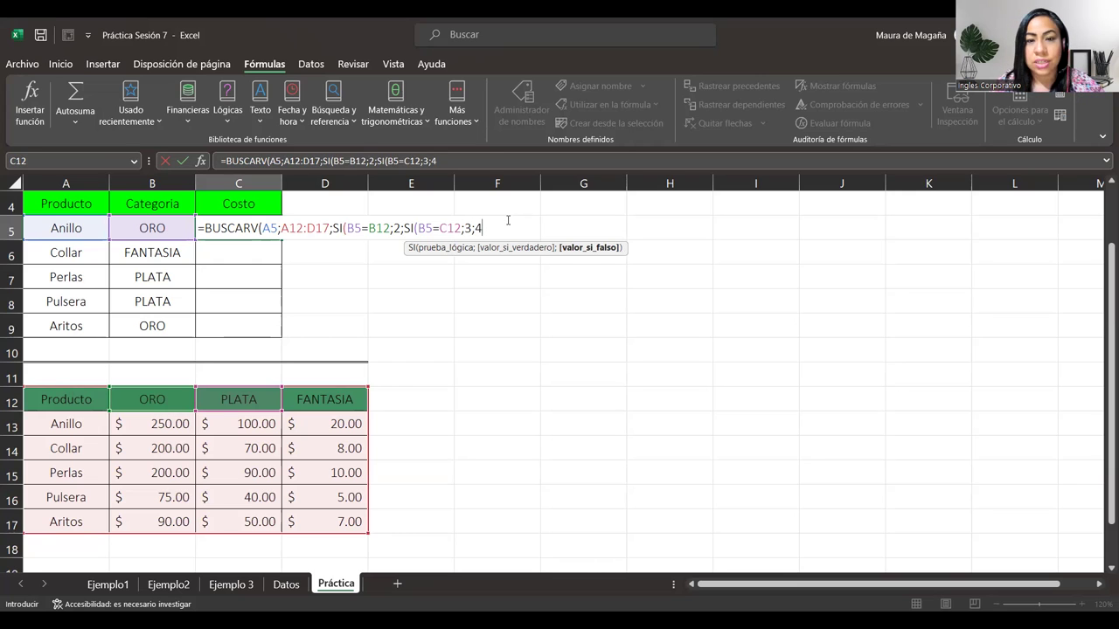
text())
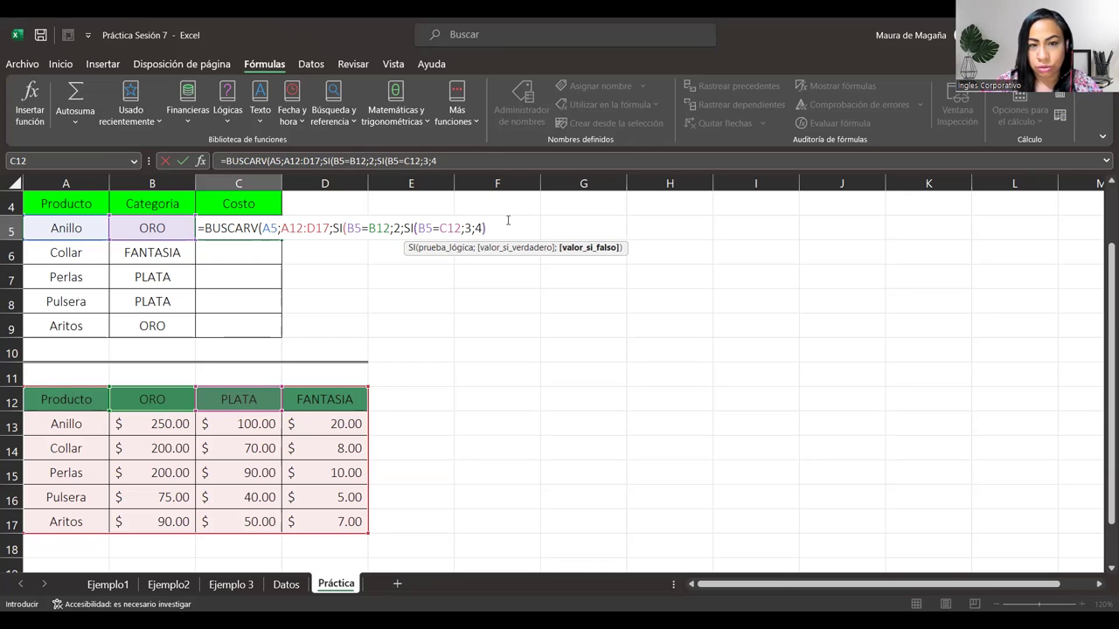
text())
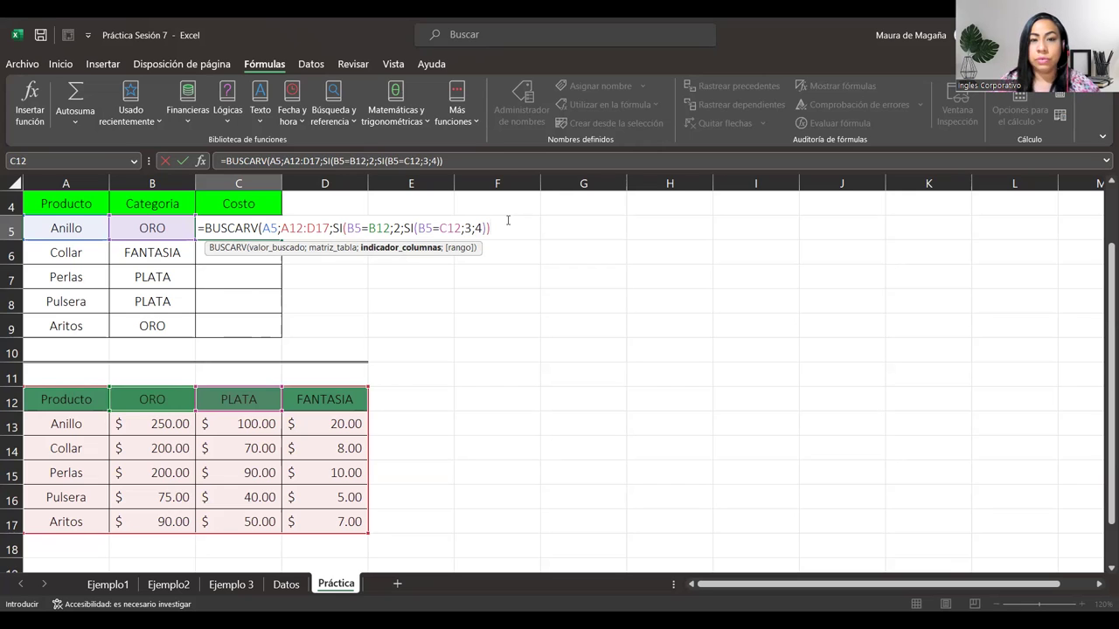
text(;)
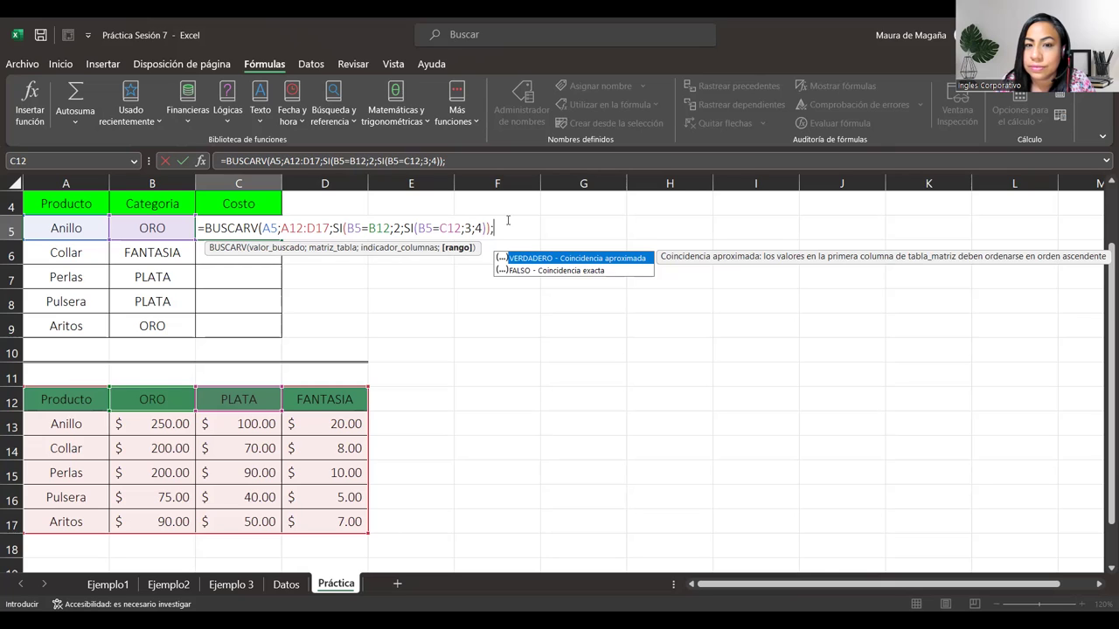
text(0)
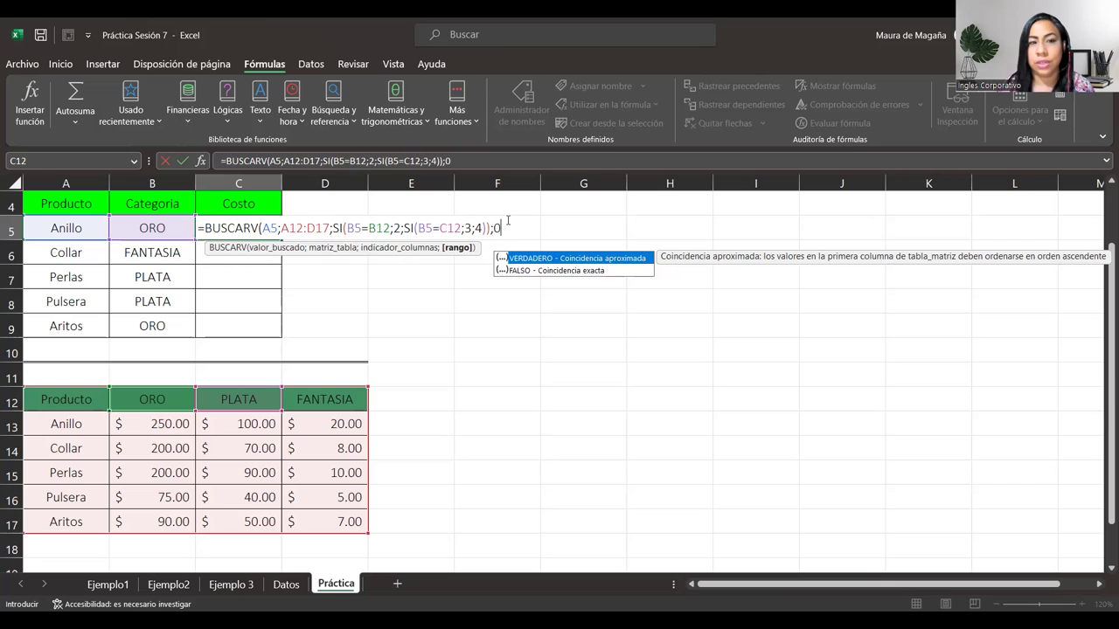
text())
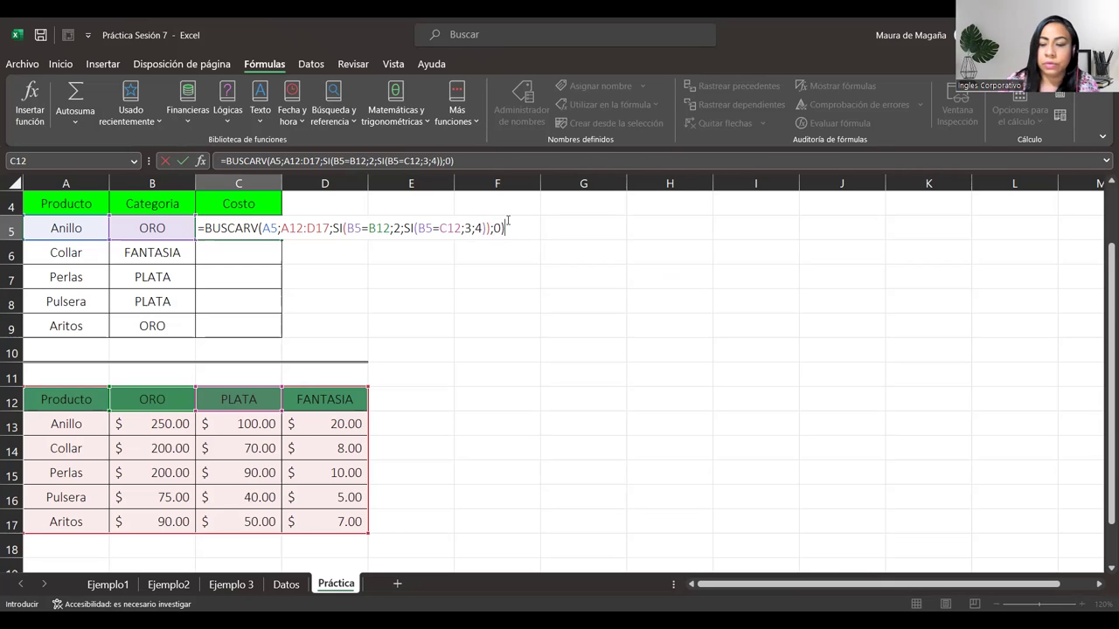
key(Return)
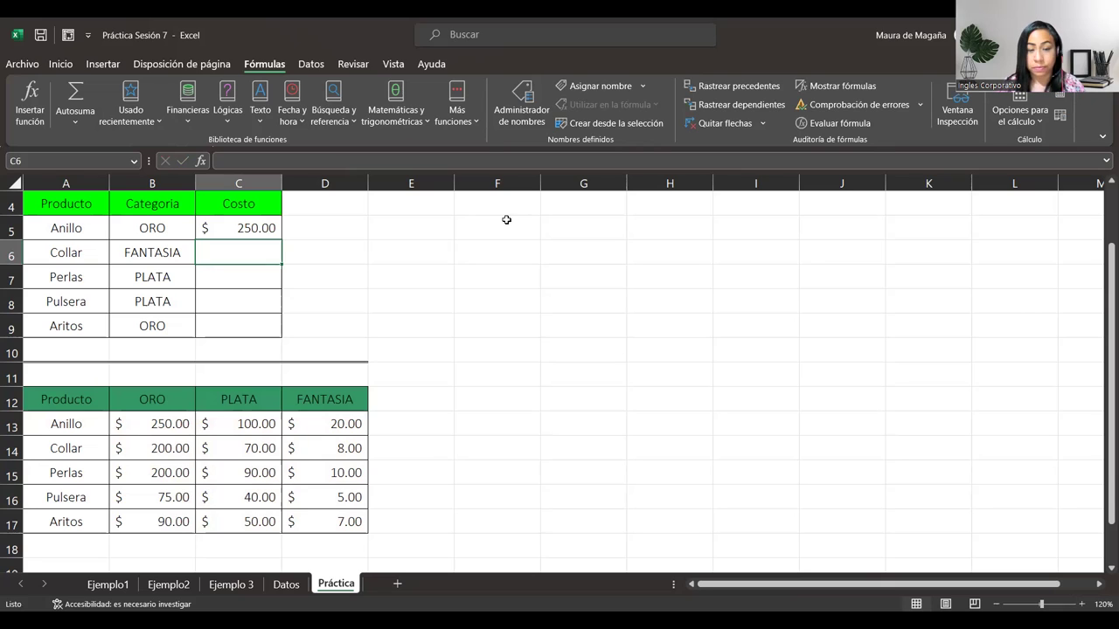
click(717, 38)
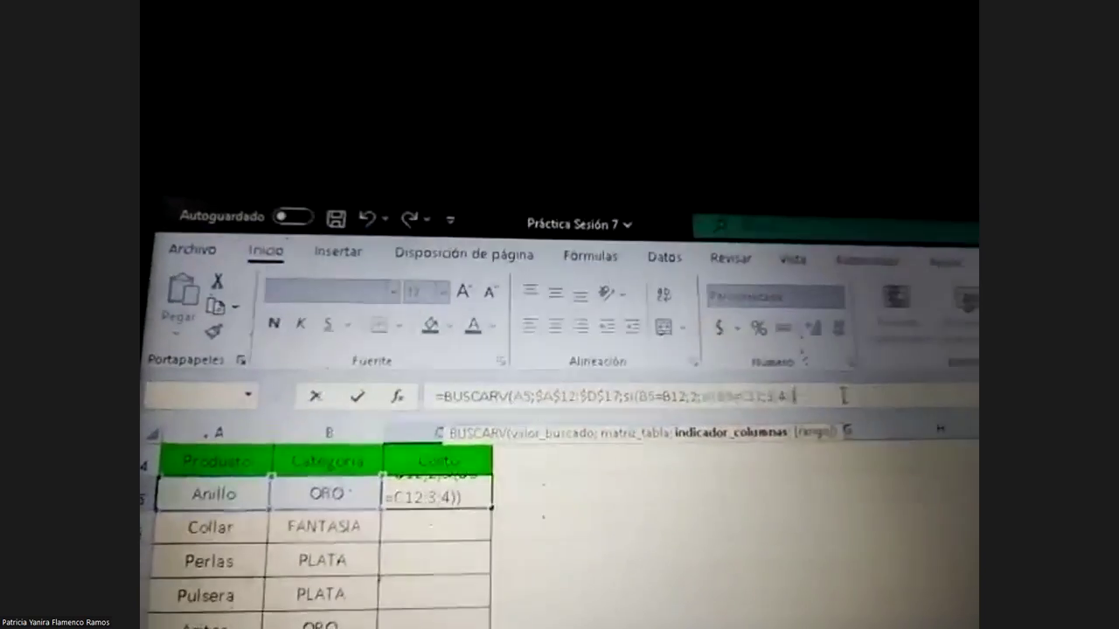
text(;)
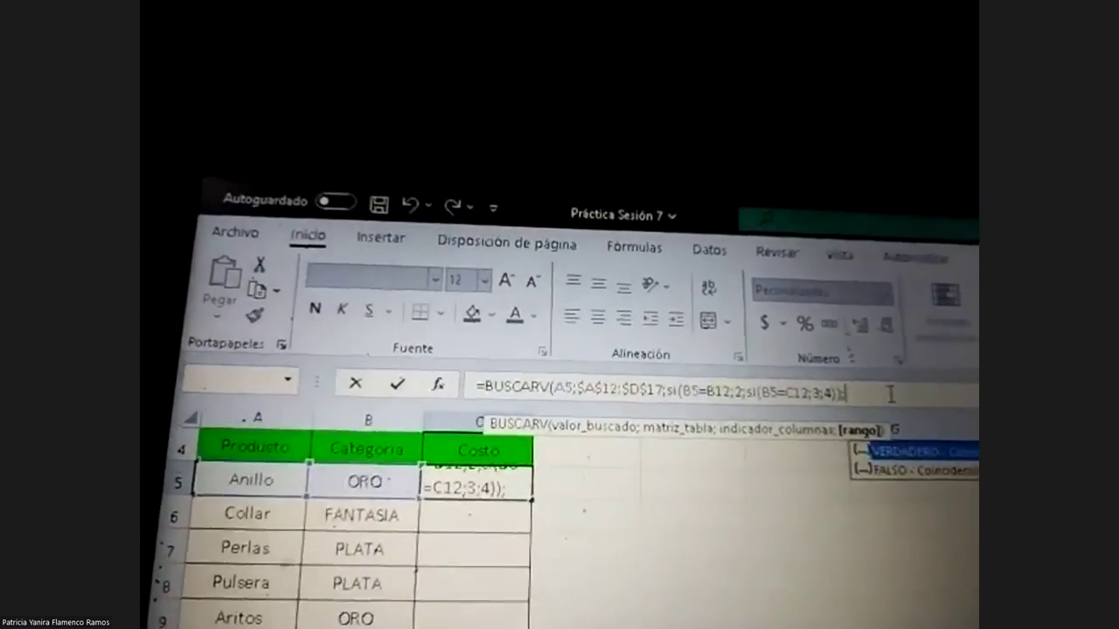
text(0)
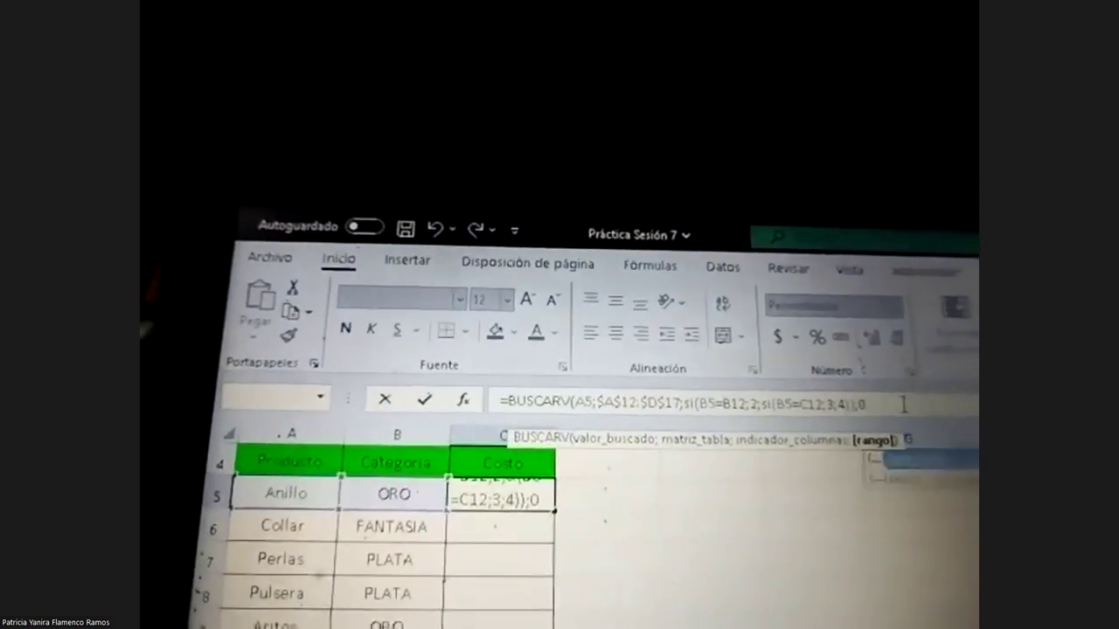
text())
key(Return)
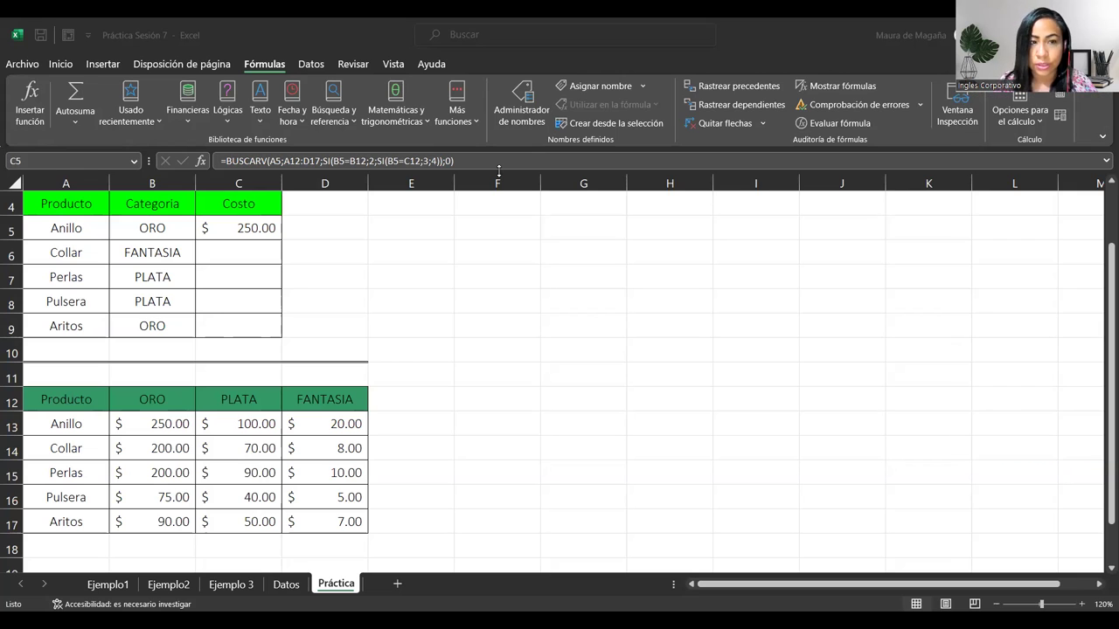
- Start a BUSCARV formula in Costo cell C6 with A6 as the lookup value
click(243, 251)
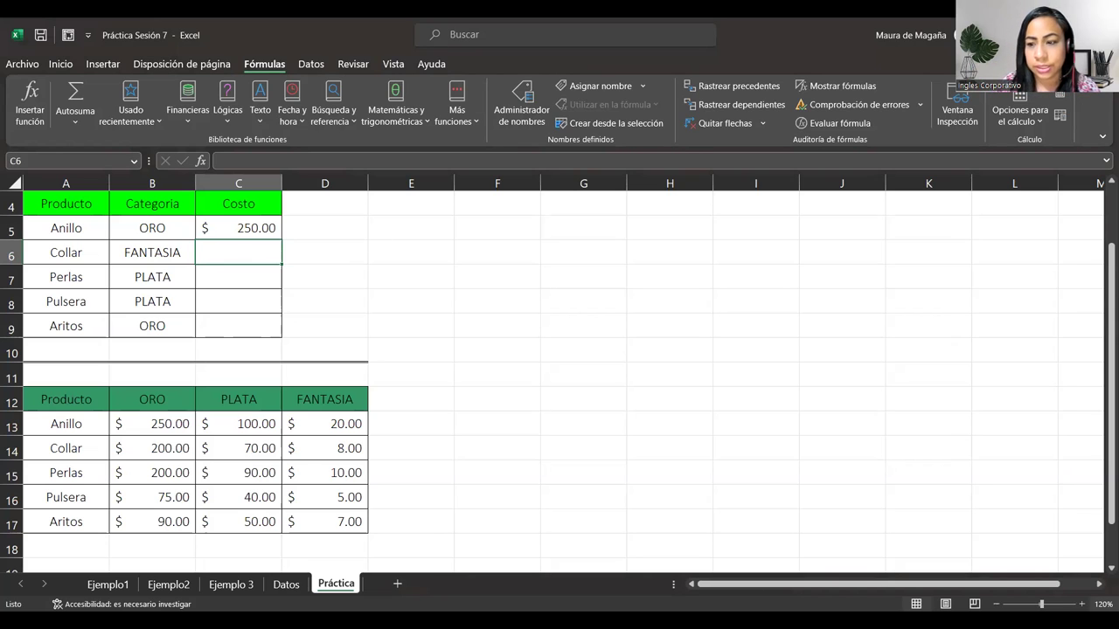
click(1082, 604)
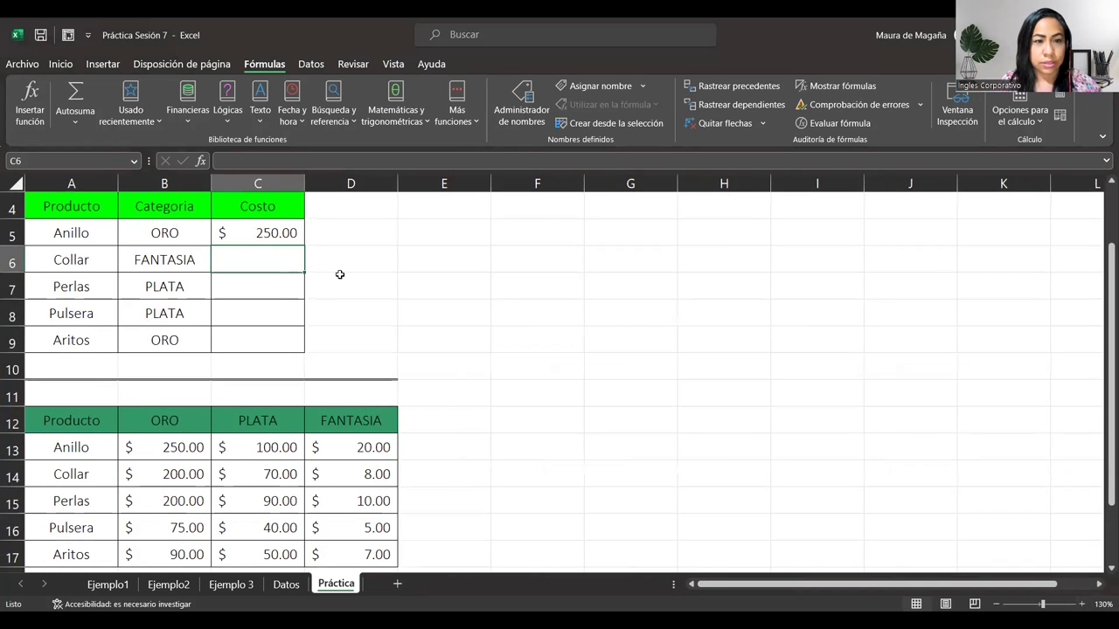
text(=)
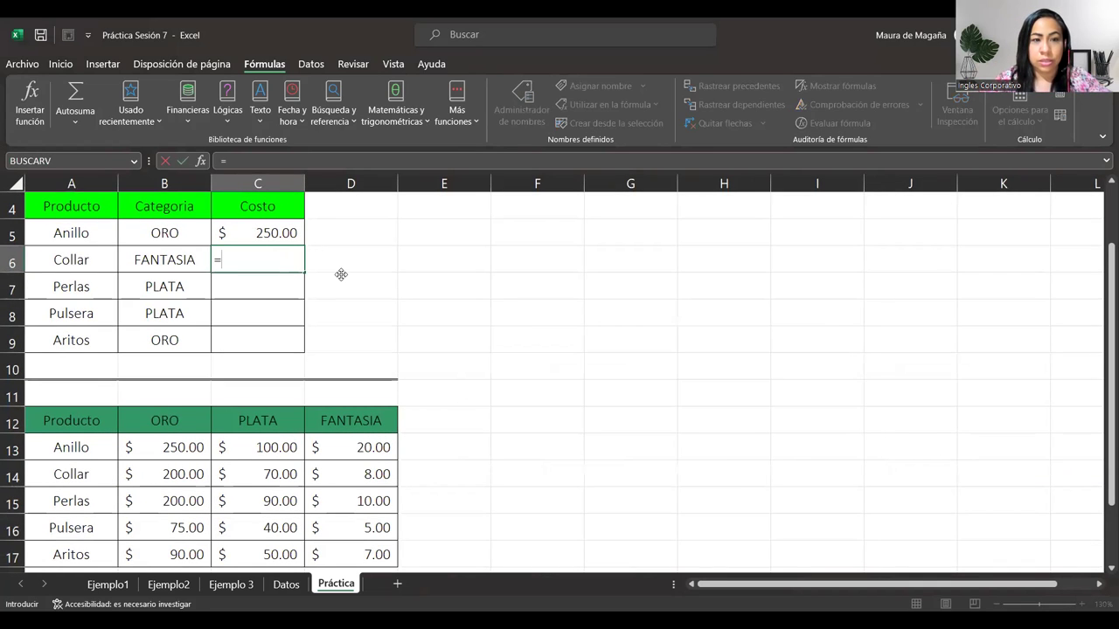
text(buscar)
key(Down)
key(Down)
key(Tab)
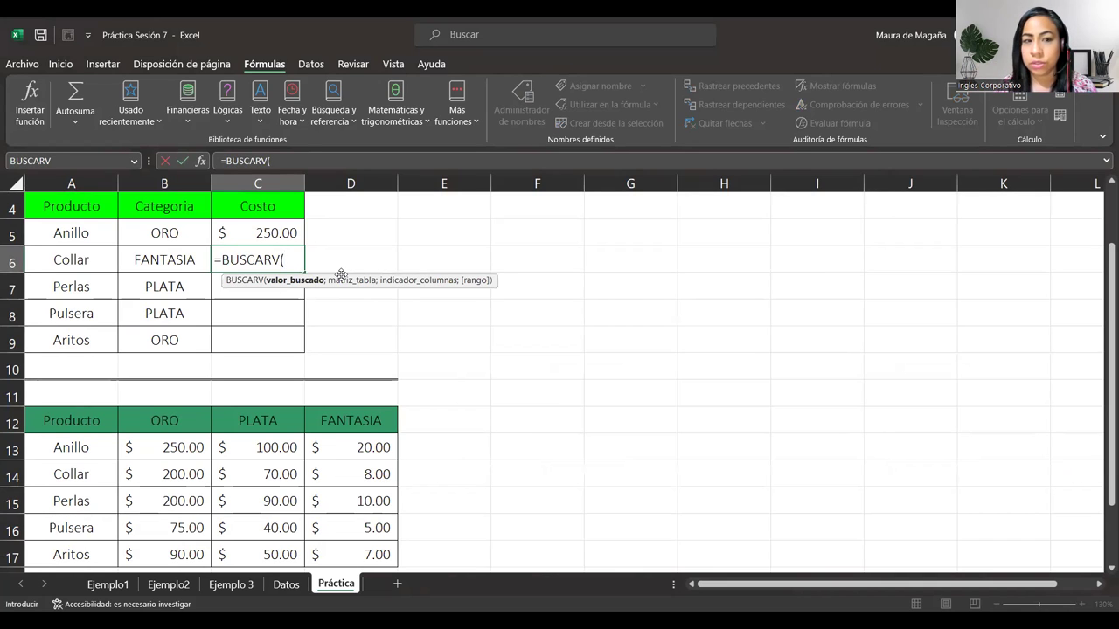
click(95, 257)
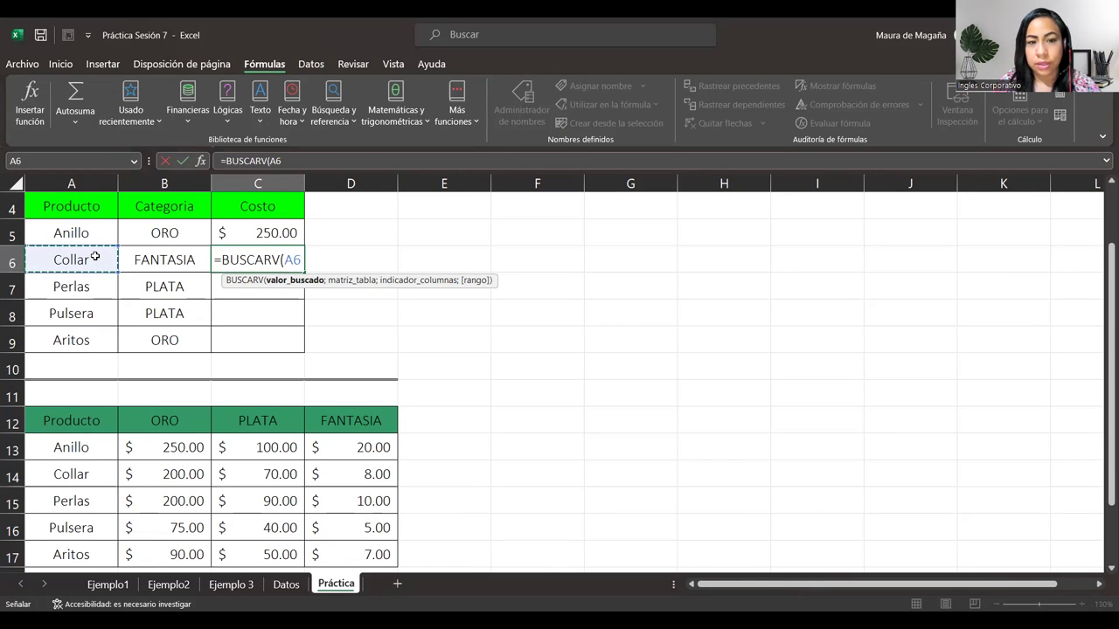
text(;)
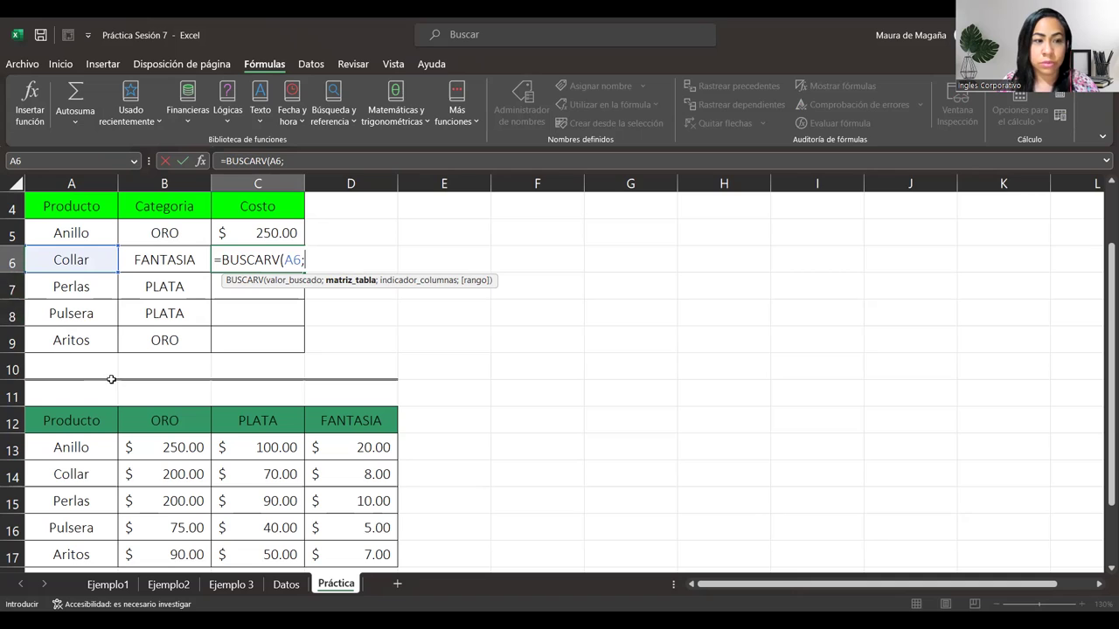
- Give the C6 BUSCARV the price table as its table array, fixed as the absolute range $A$12:$D$17
click(93, 419)
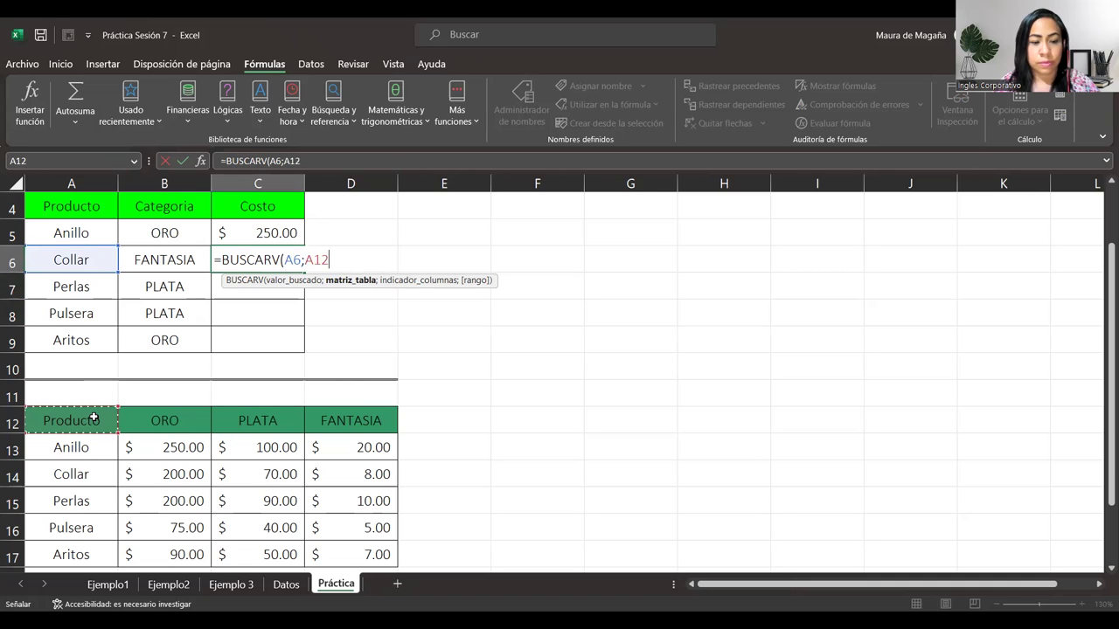
key(shift+Right)
key(shift+Right)
key(shift+Right)
key(ctrl+shift+Down)
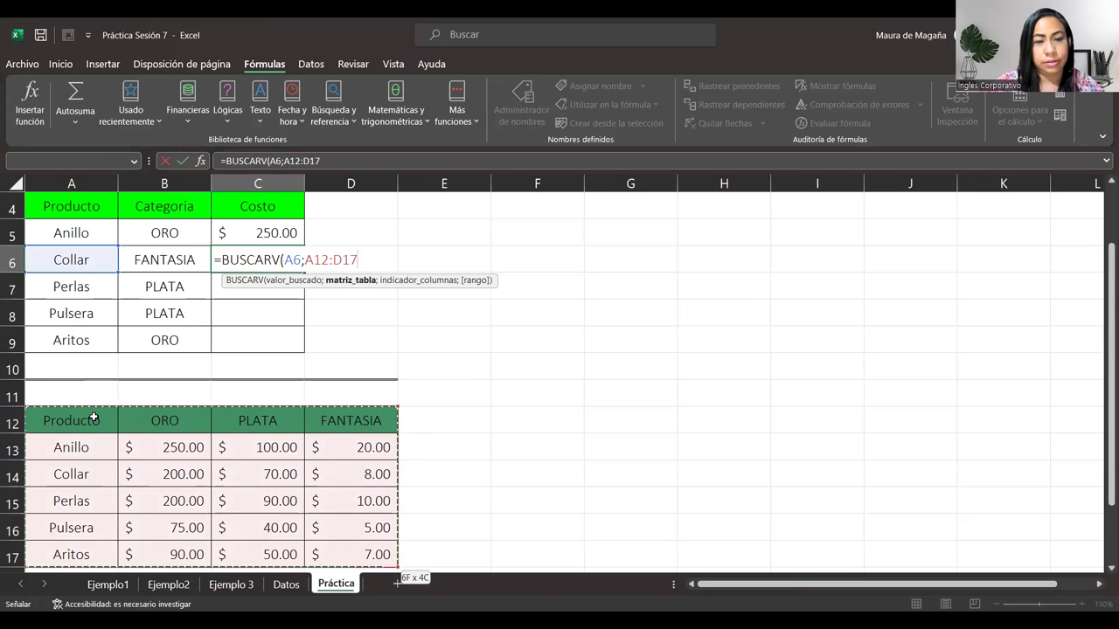
key(F4)
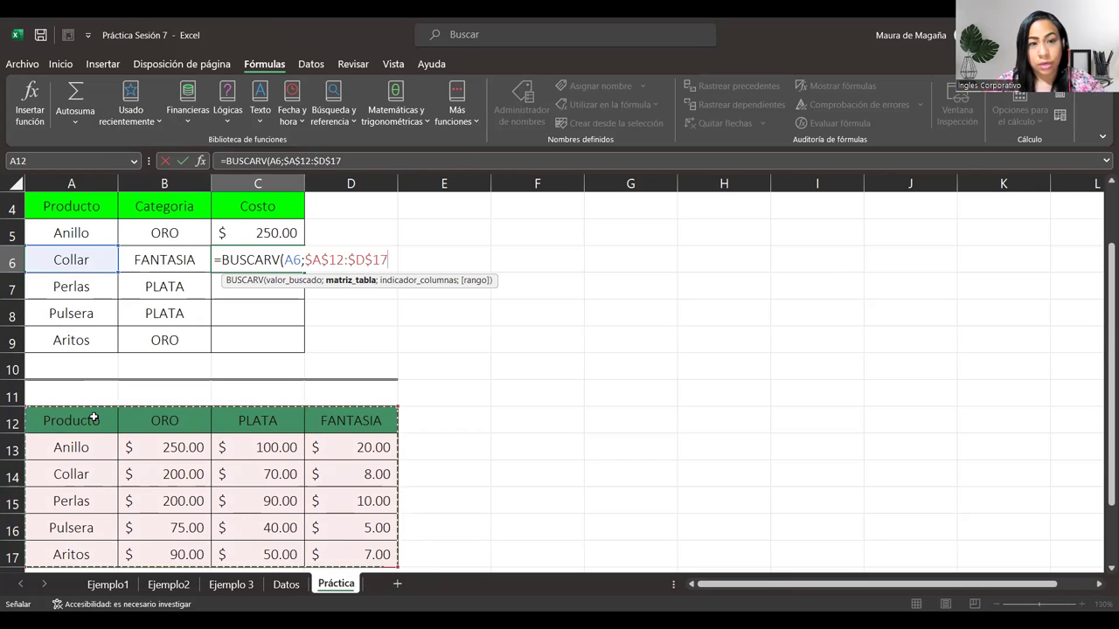
text(;)
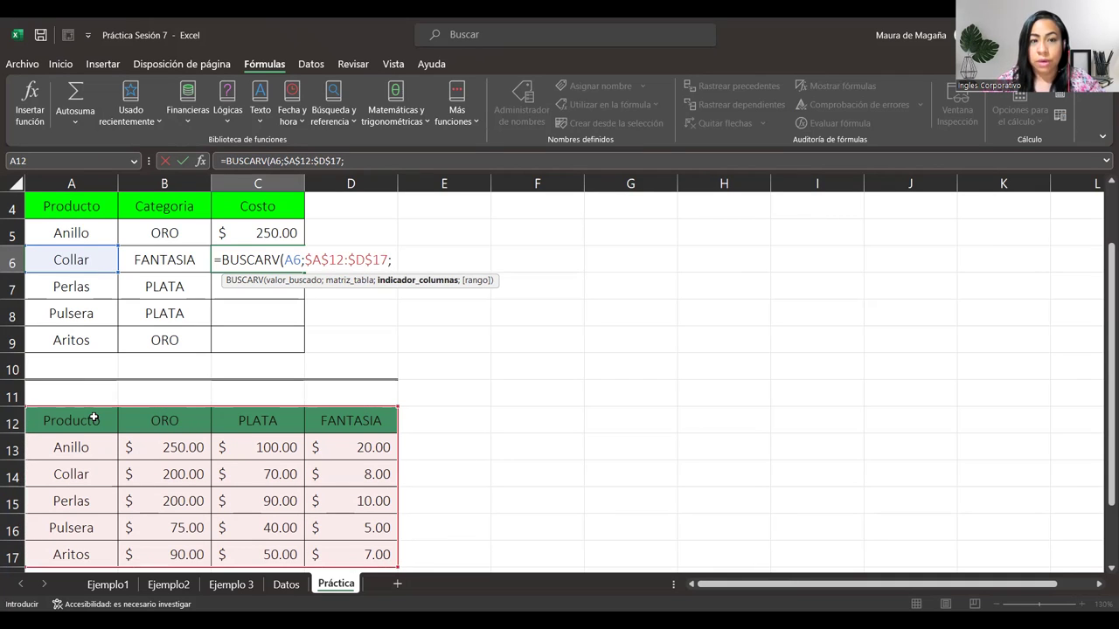
- Use an SI function as the C6 BUSCARV's column index, testing B6 against the absolute ORO header $B$12 and giving 2 if true
text(SI()
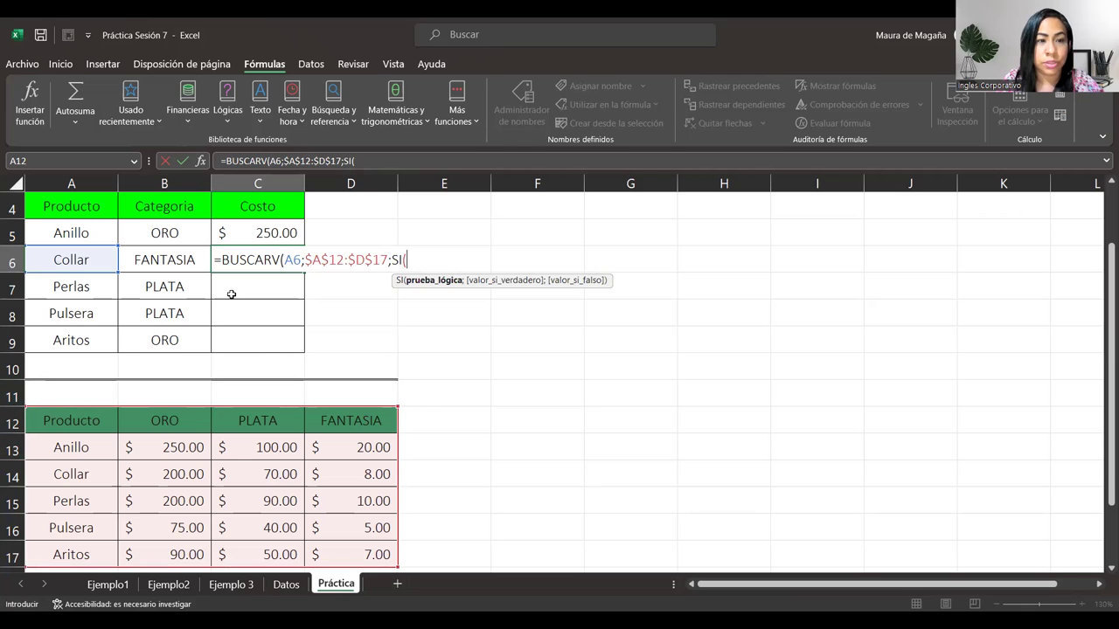
click(190, 260)
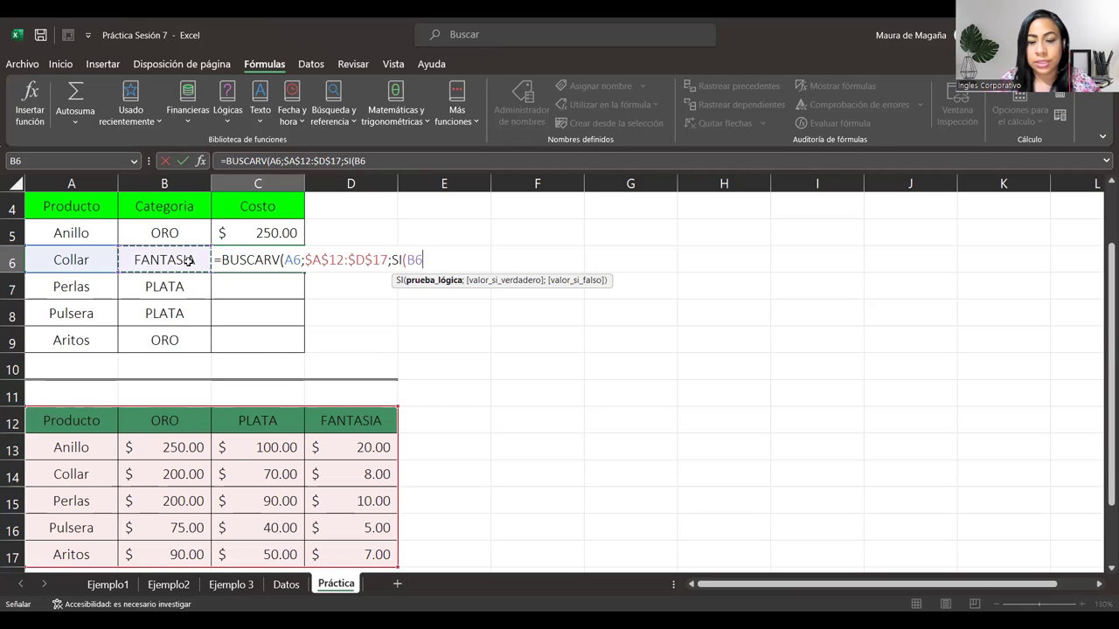
text(=)
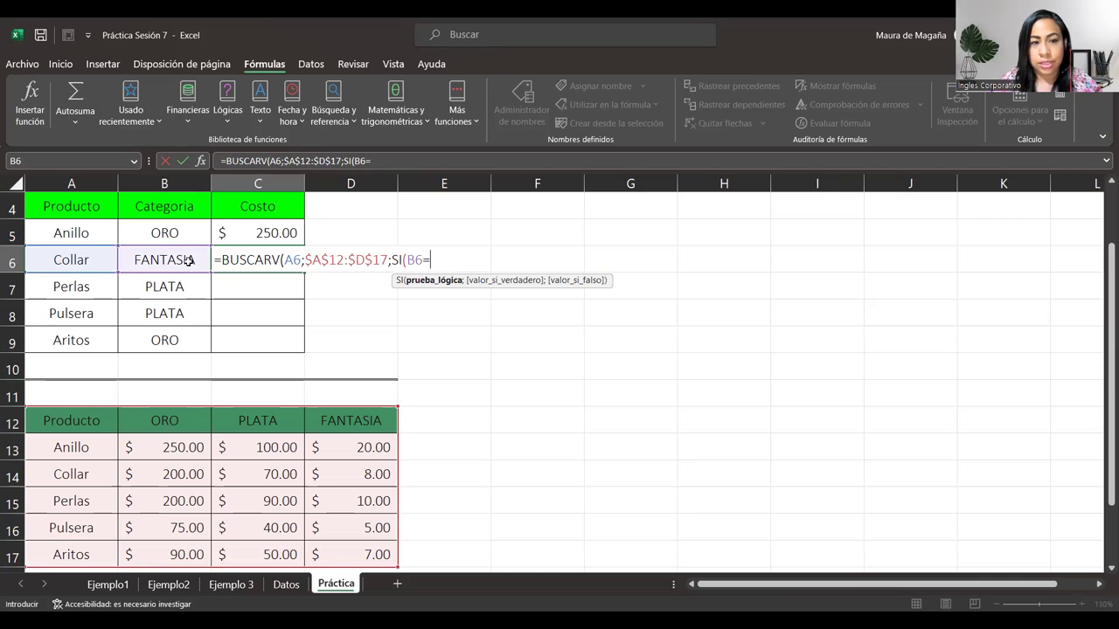
click(195, 418)
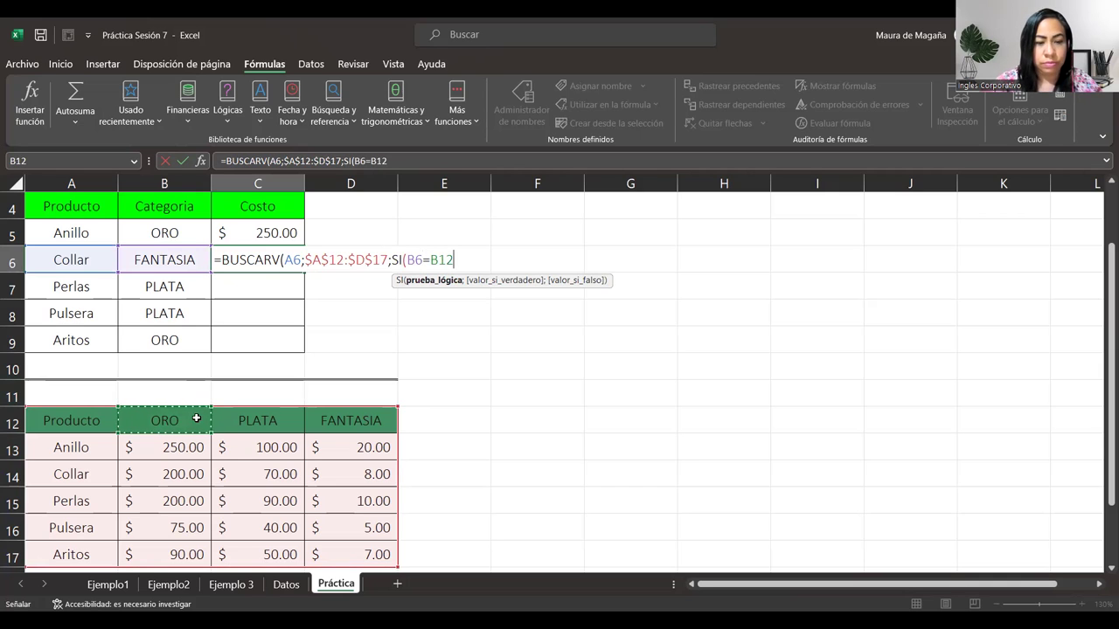
key(F4)
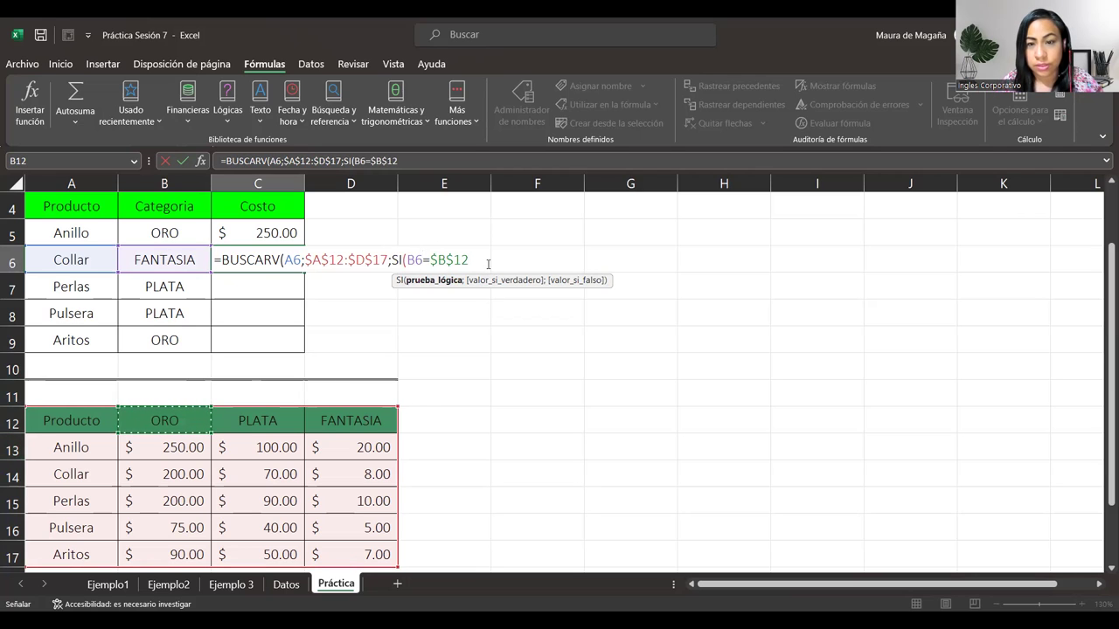
text(;)
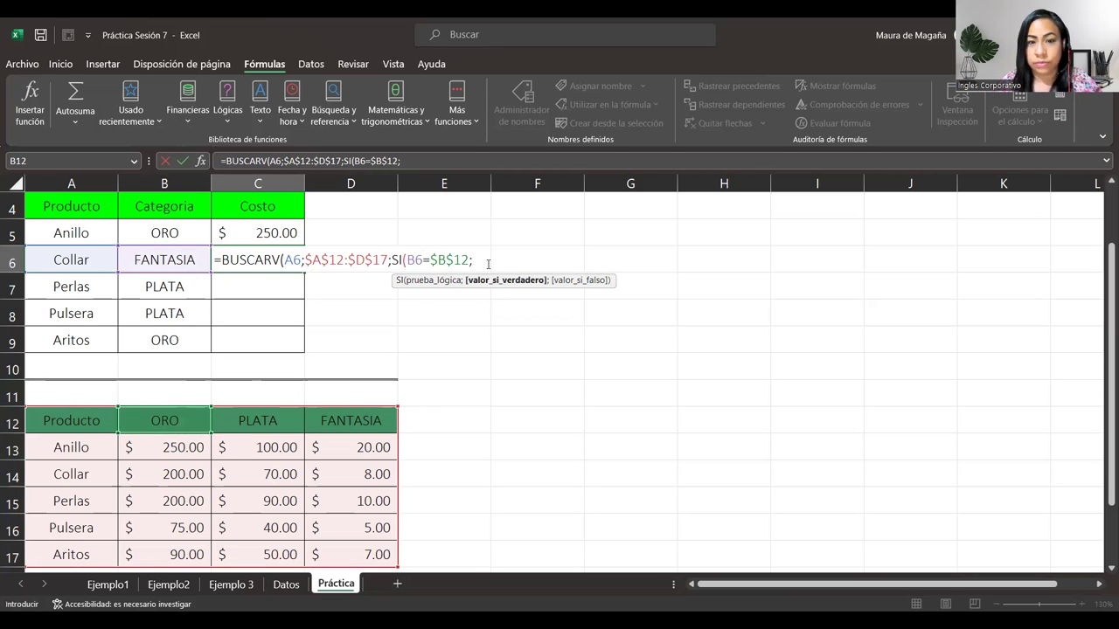
text(2)
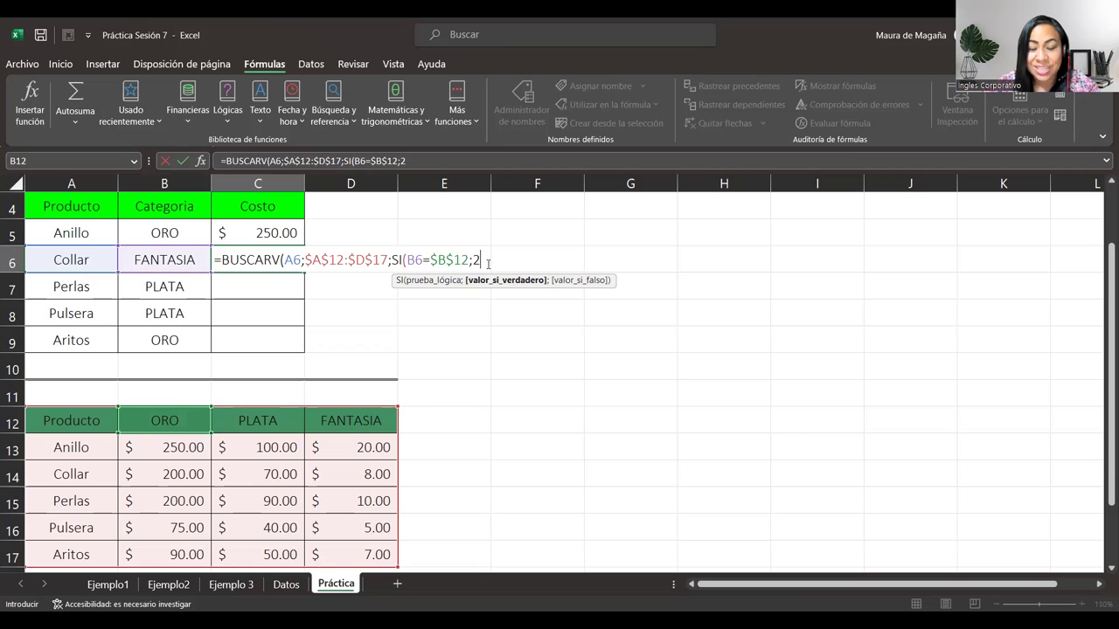
- Nest a second SI as the first SI's value if false, testing B6 against the absolute PLATA header $C$12 and giving 3 if true
text(;)
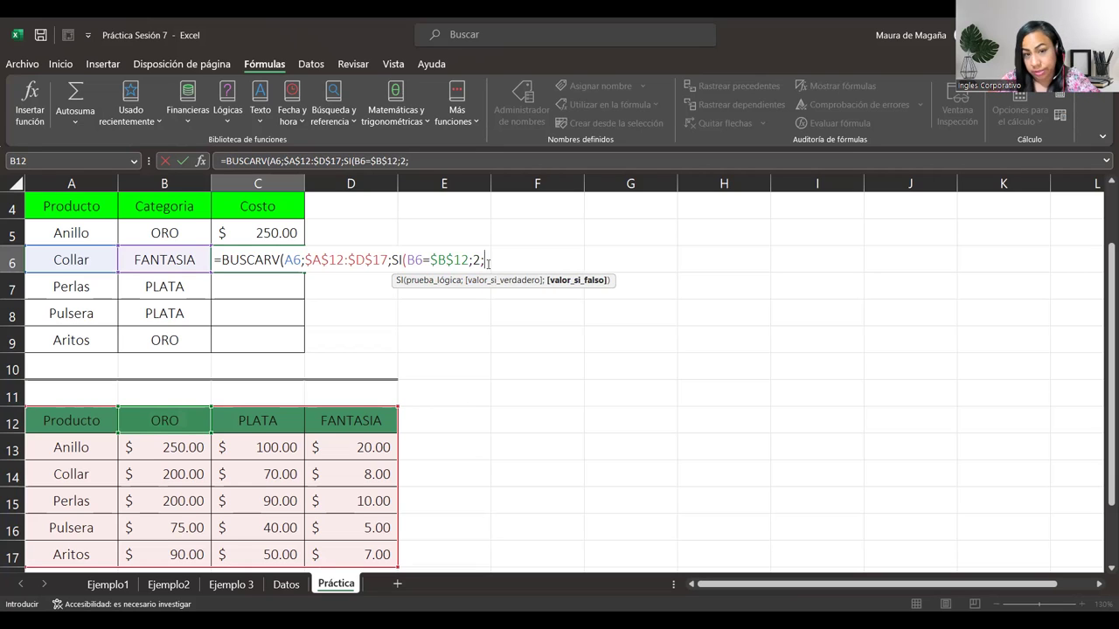
text(s)
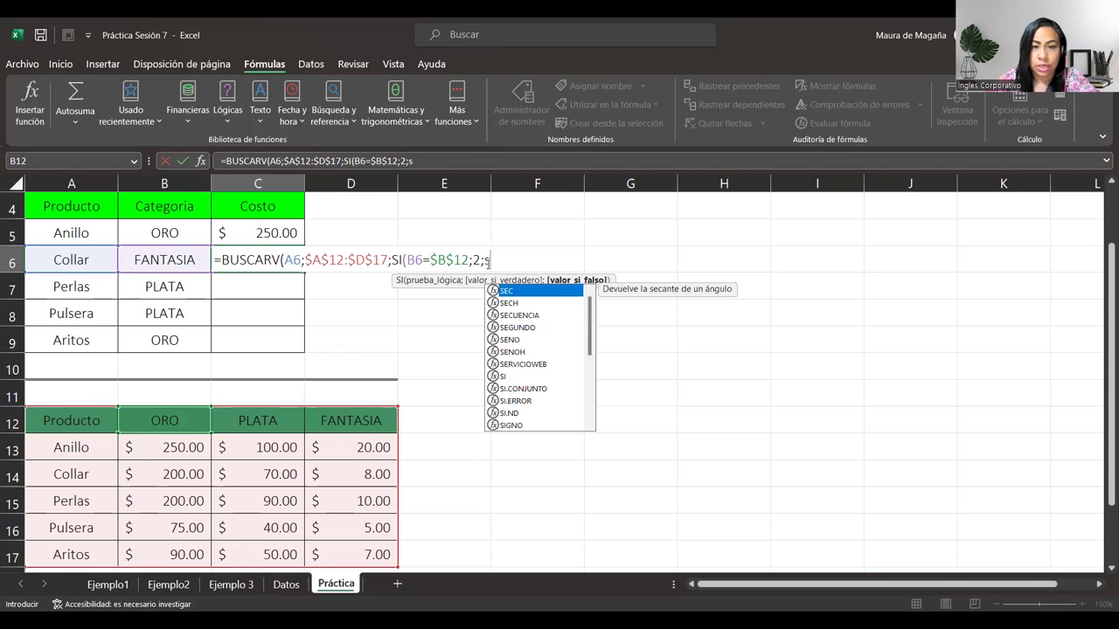
text(i)
key(Tab)
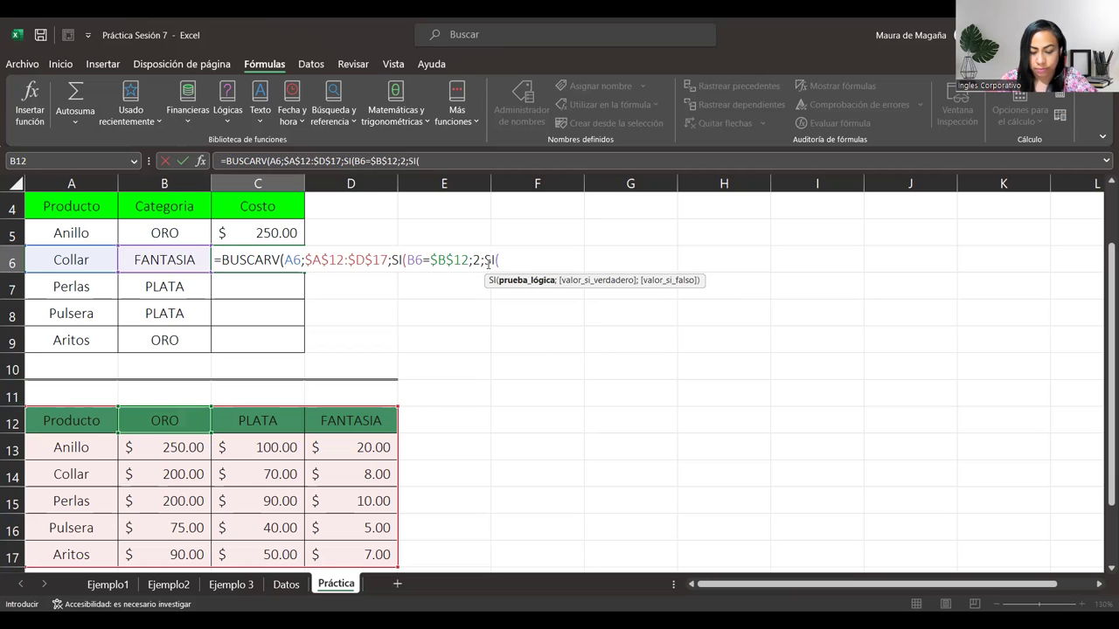
click(151, 260)
text(=)
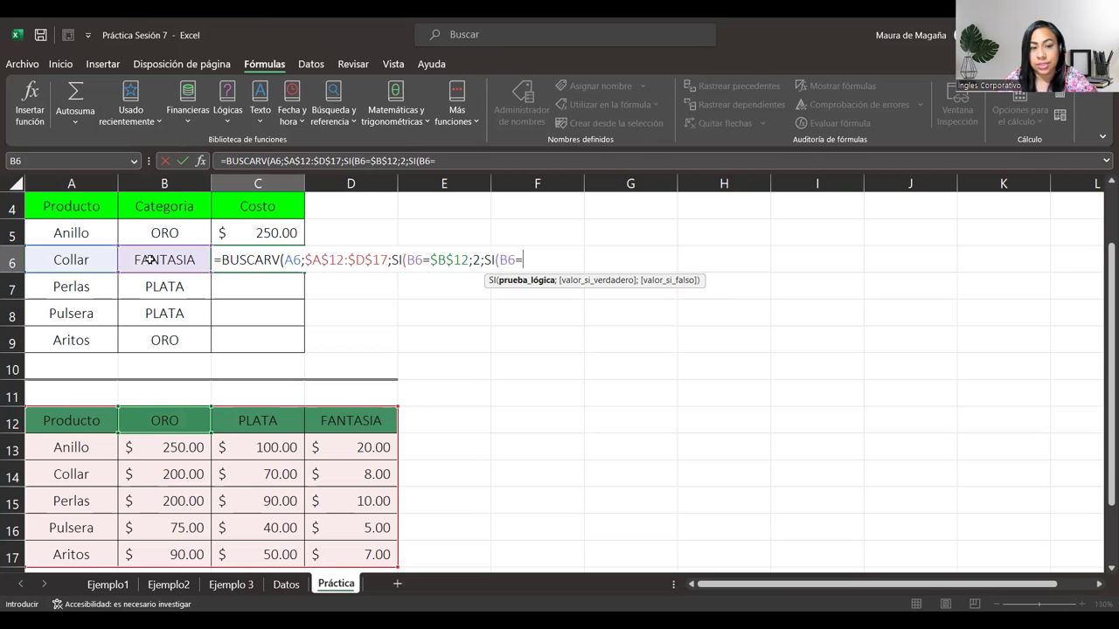
click(258, 425)
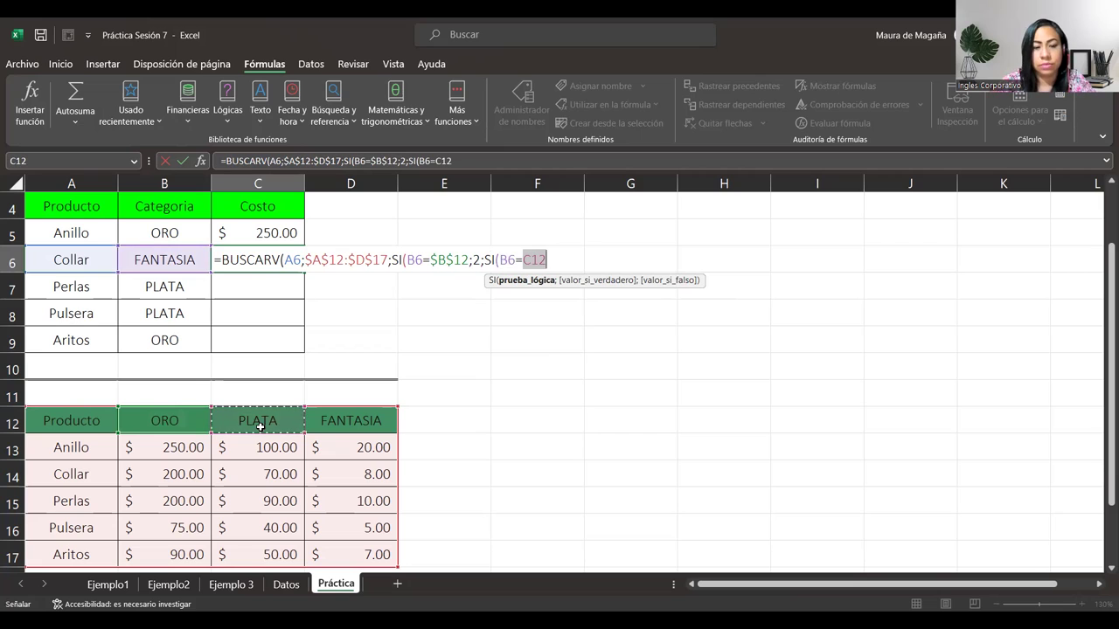
key(F4)
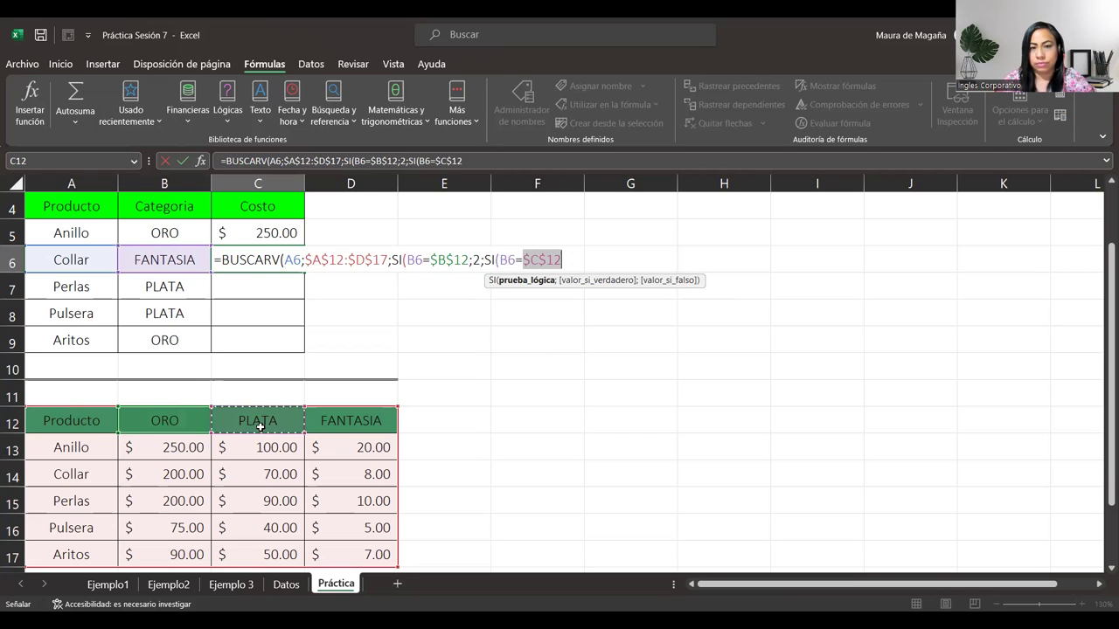
text(;)
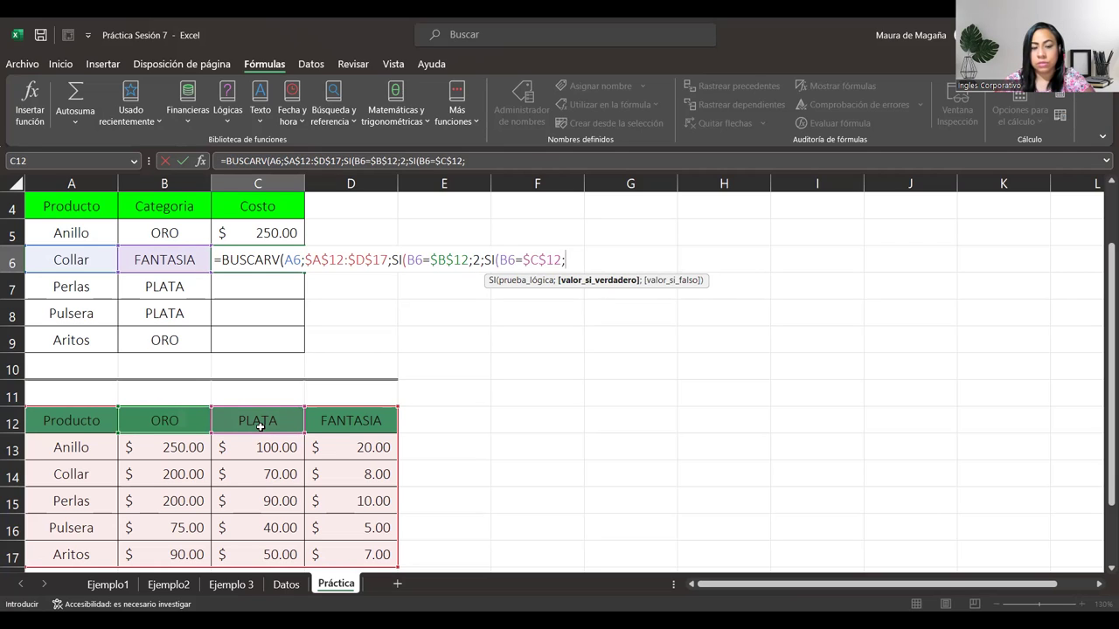
text(3)
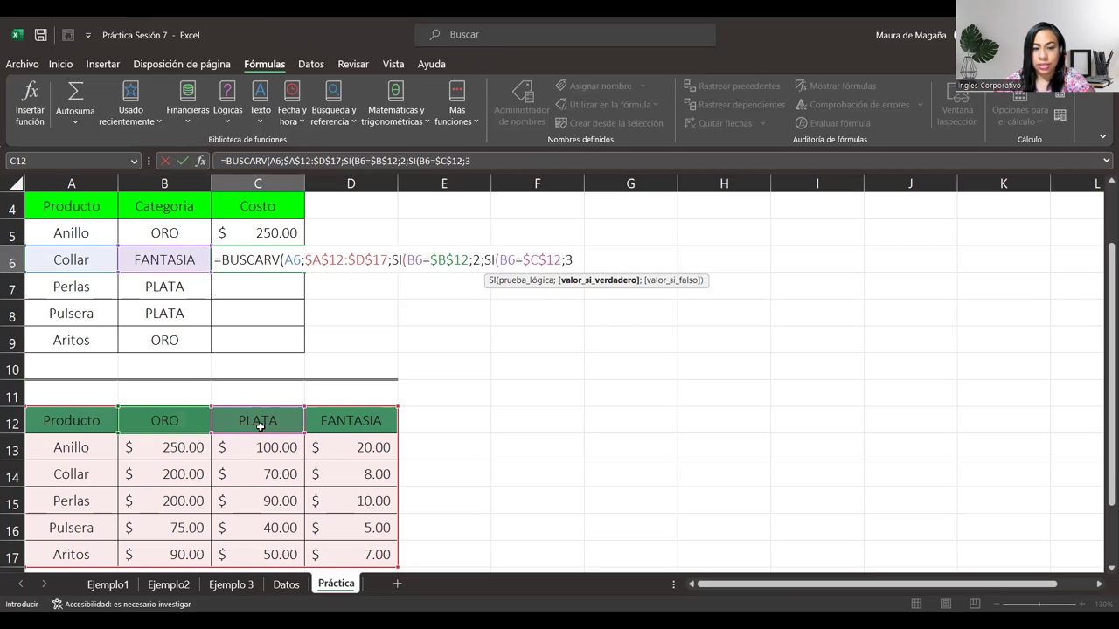
- Complete the C6 formula with 4 as the inner SI's value if false and 0 as the BUSCARV range argument, and enter it
text(;4)
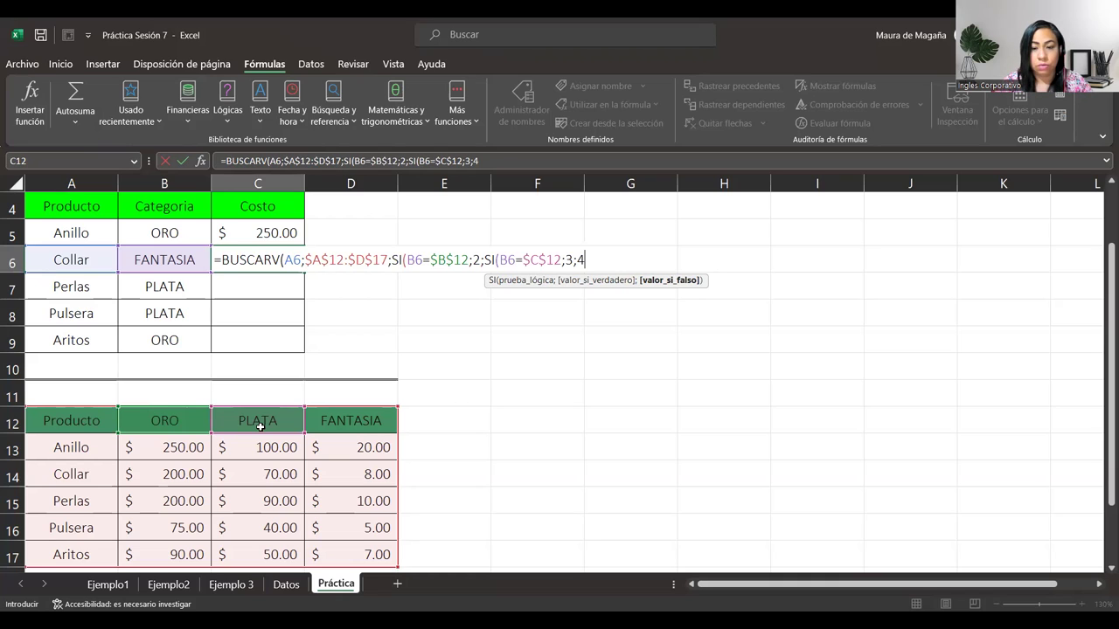
text()))
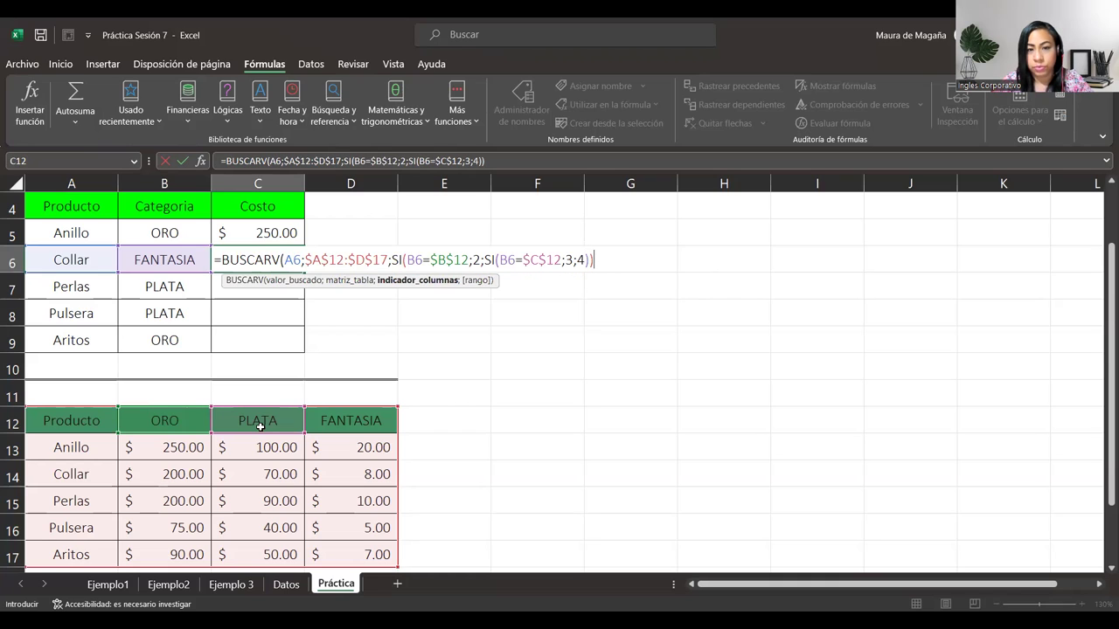
text(;0)
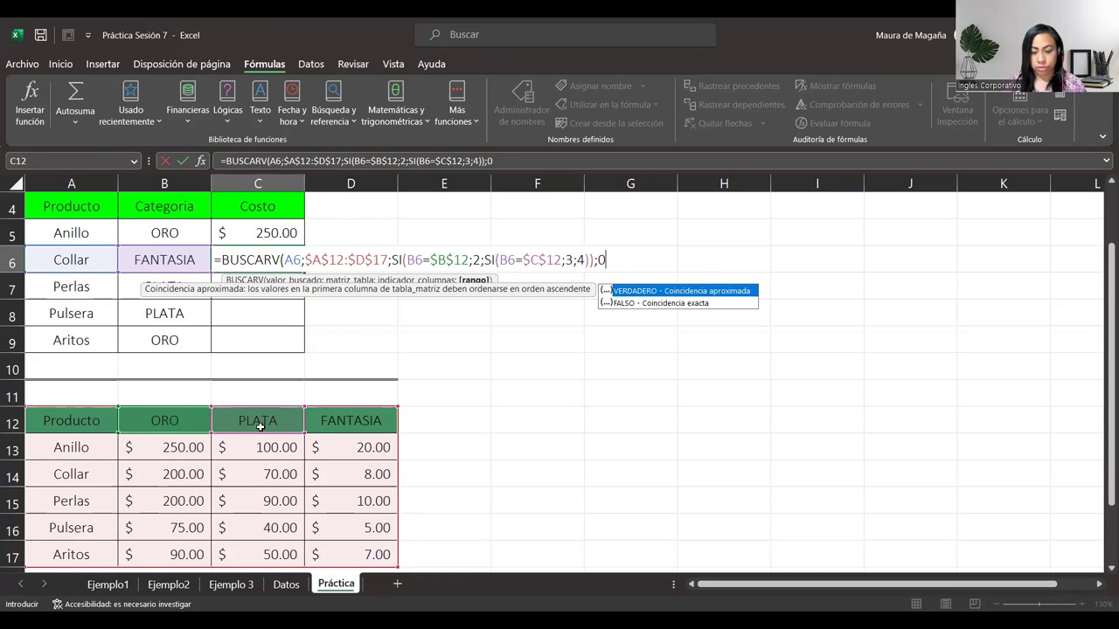
text())
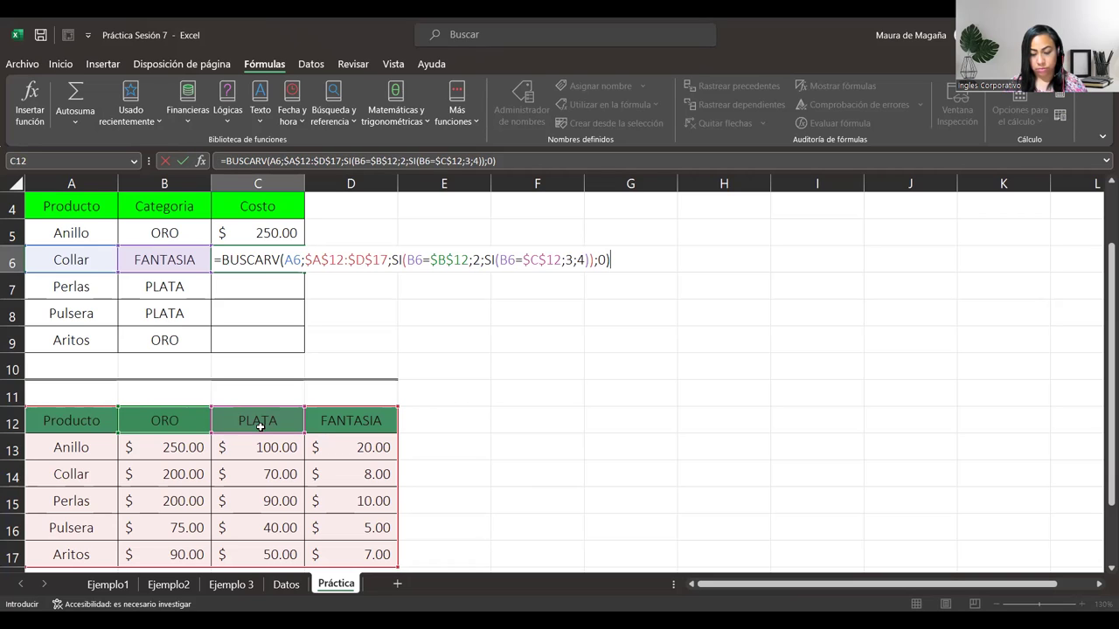
key(Return)
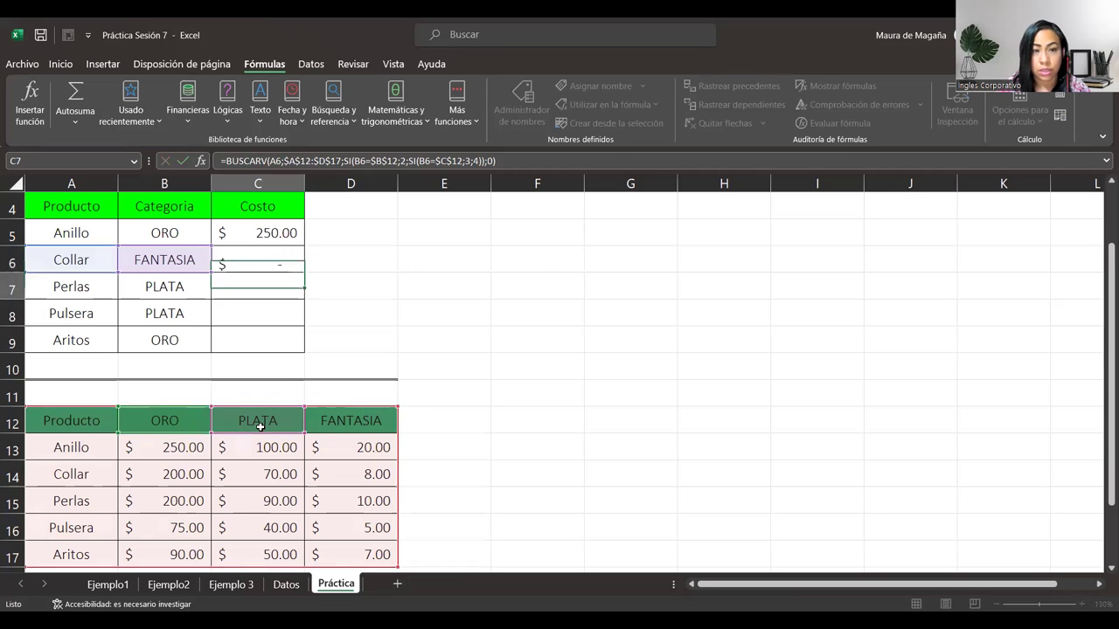
- Fill the C6 formula down the Costo column through C9 and inspect the copied formula in C9
click(285, 252)
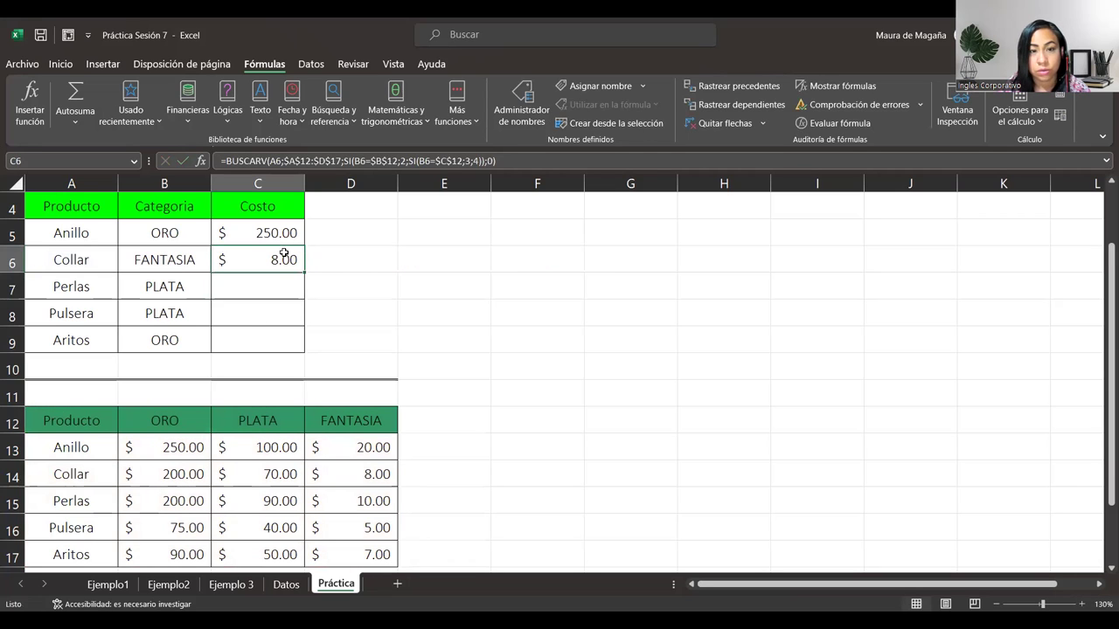
double_click(303, 273)
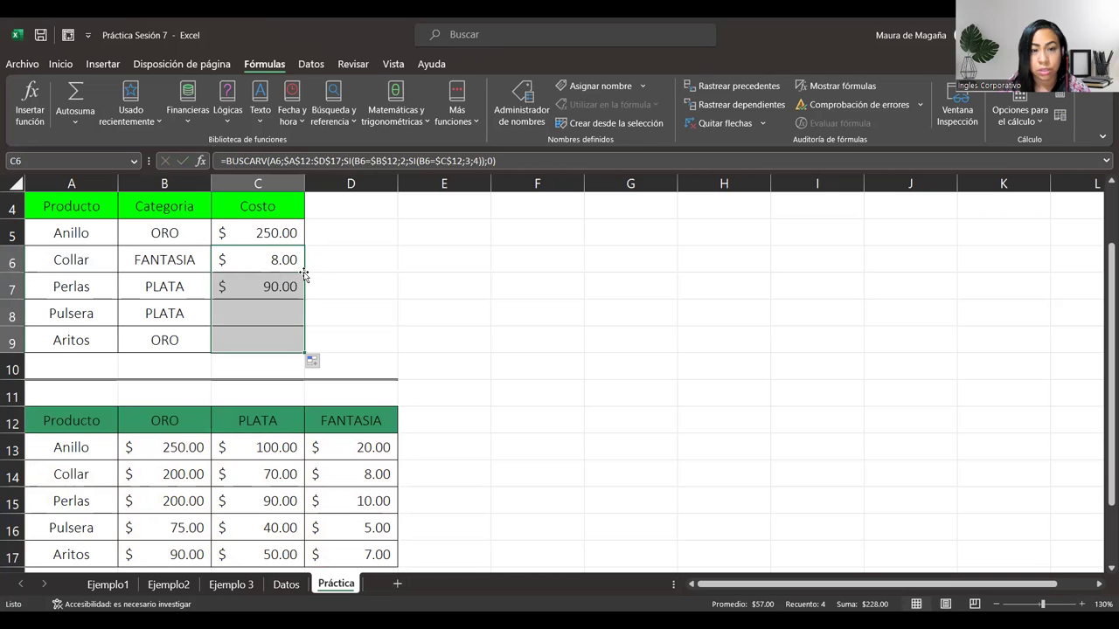
click(248, 346)
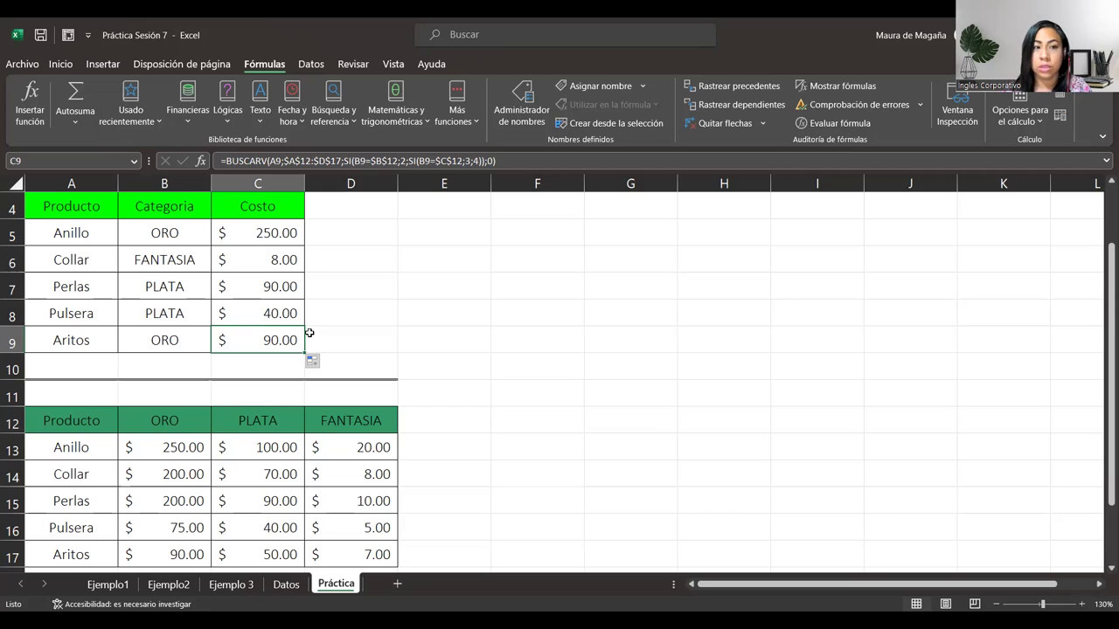
- Check the Collar cost in C6 against the Collar row's FANTASIA price in the price table
drag(87, 255, 242, 258)
click(242, 259)
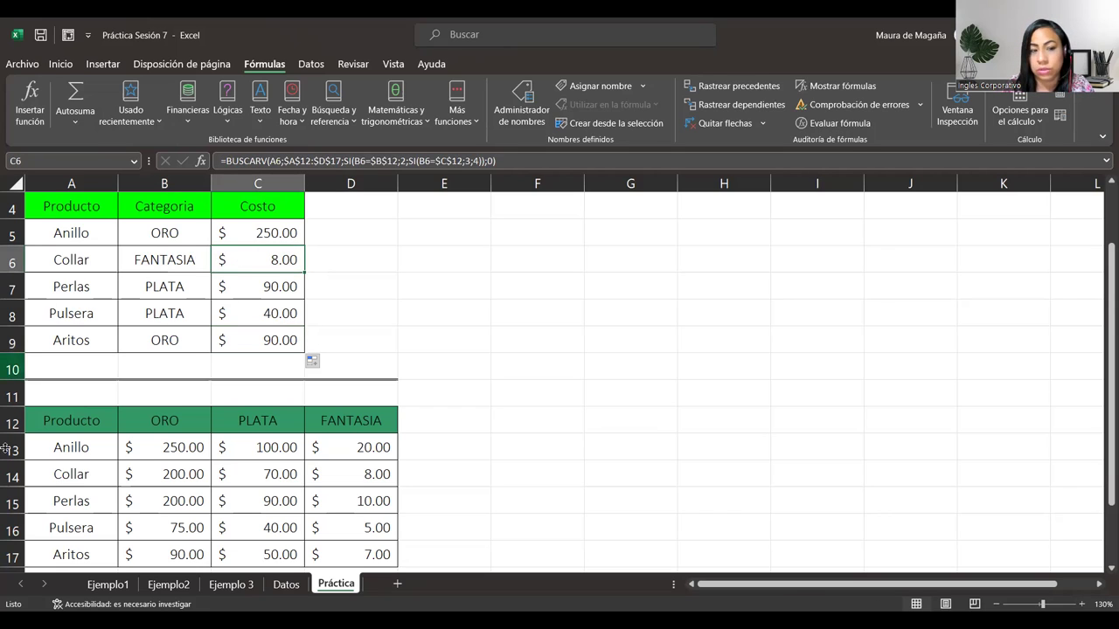
click(56, 472)
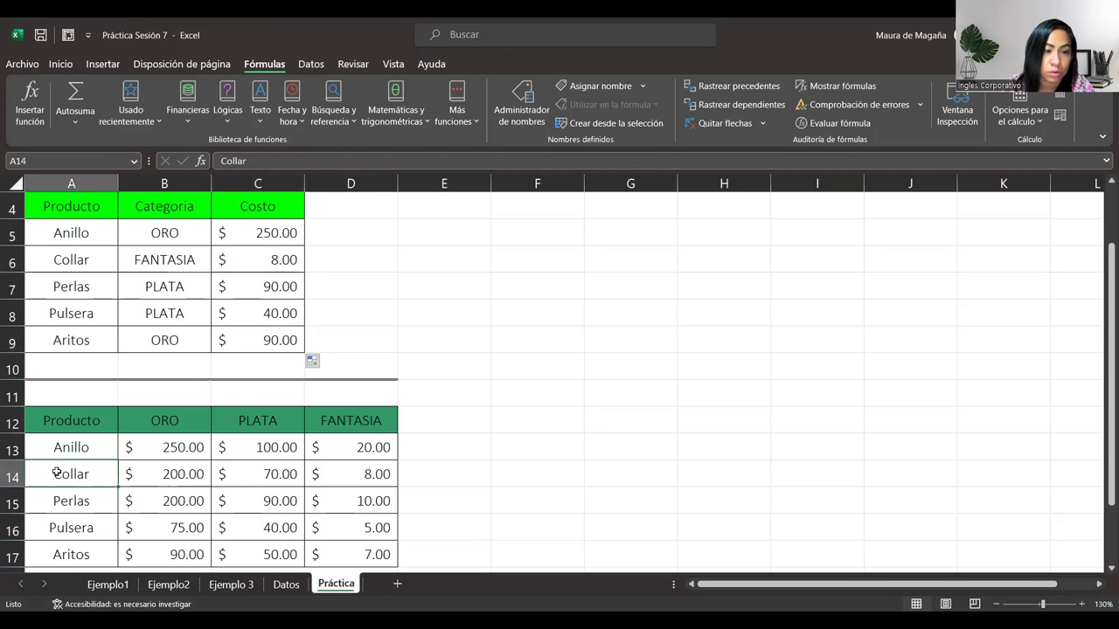
ctrl+click(335, 469)
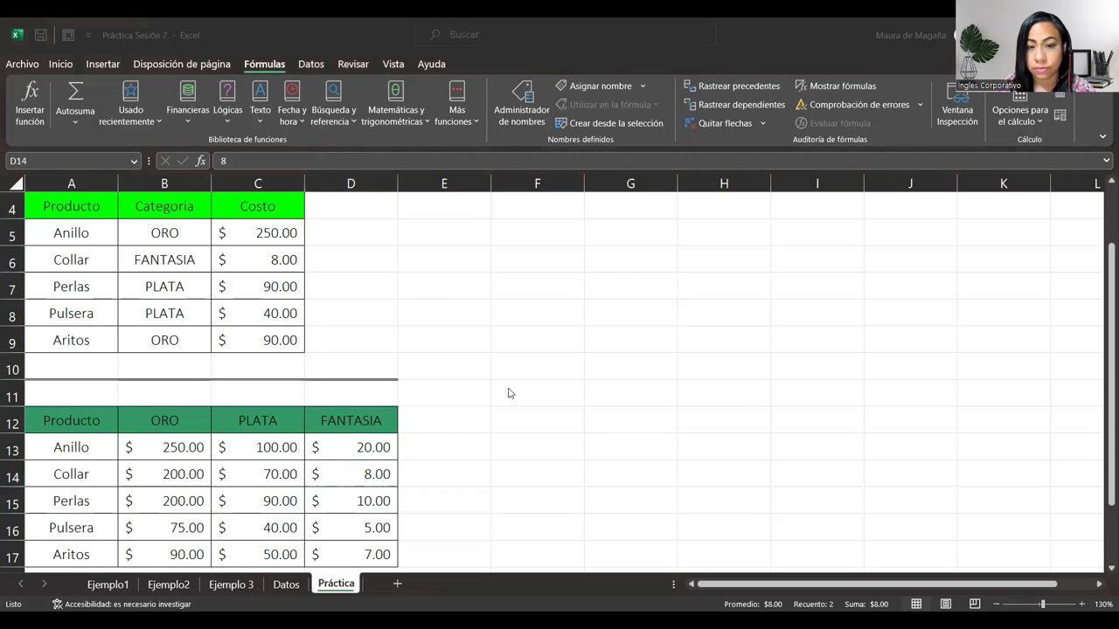
- Save the workbook and select Costo cell C6 to show its formula
click(40, 38)
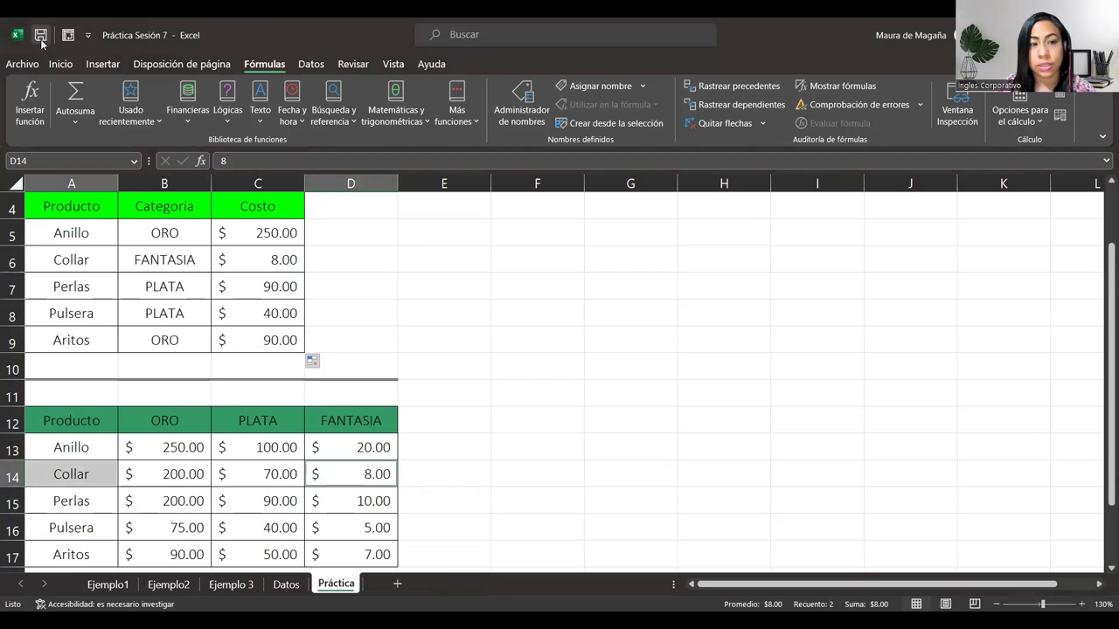
click(273, 248)
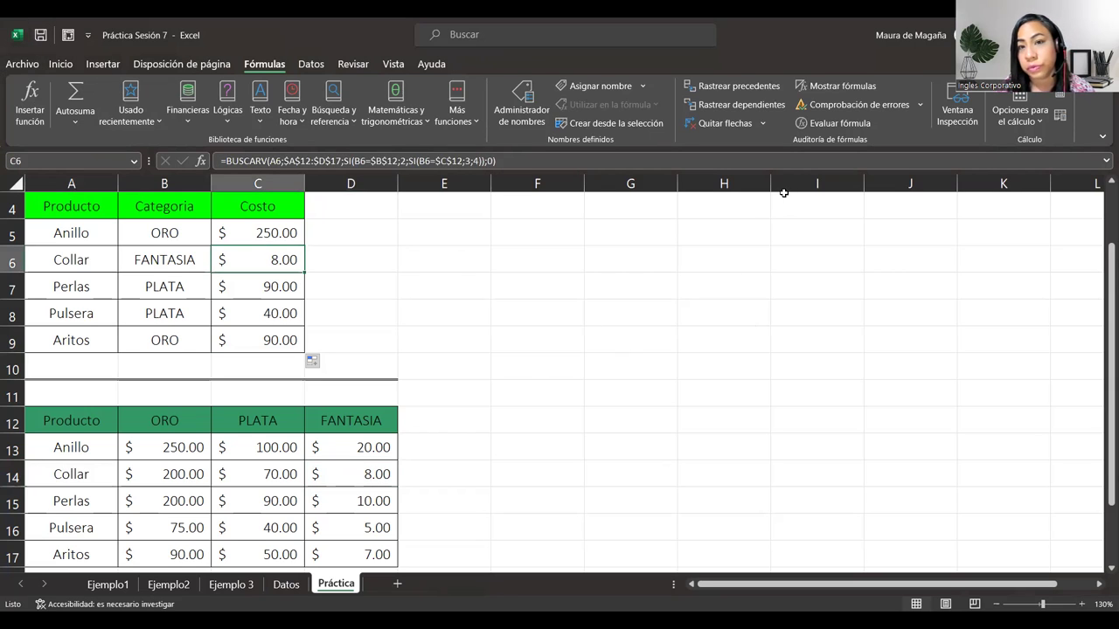